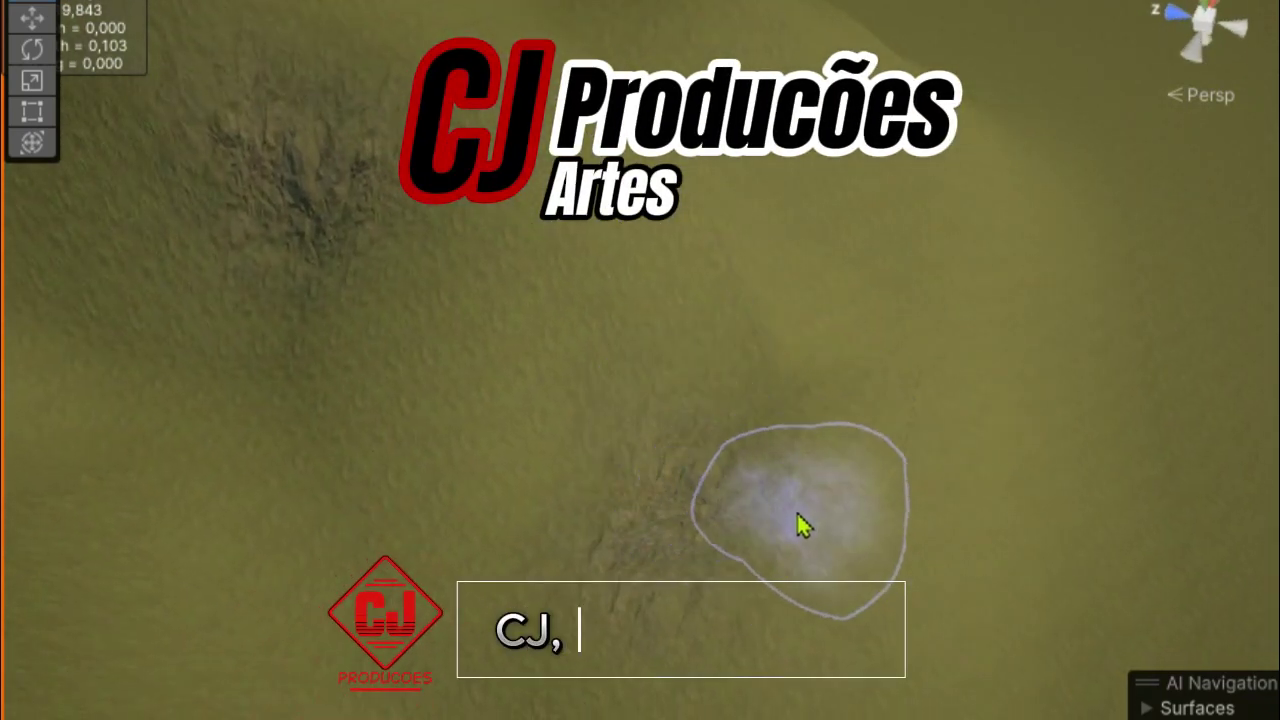
# - Orbit around to face the mound and brush rocky texture across its steep shadowed face
pyautogui.moveTo(866, 594)
pyautogui.keyDown('alt'); pyautogui.mouseDown()
pyautogui.moveTo(822, 584)
pyautogui.moveTo(820, 562)
pyautogui.moveTo(716, 606)
pyautogui.mouseUp(); pyautogui.keyUp('alt')
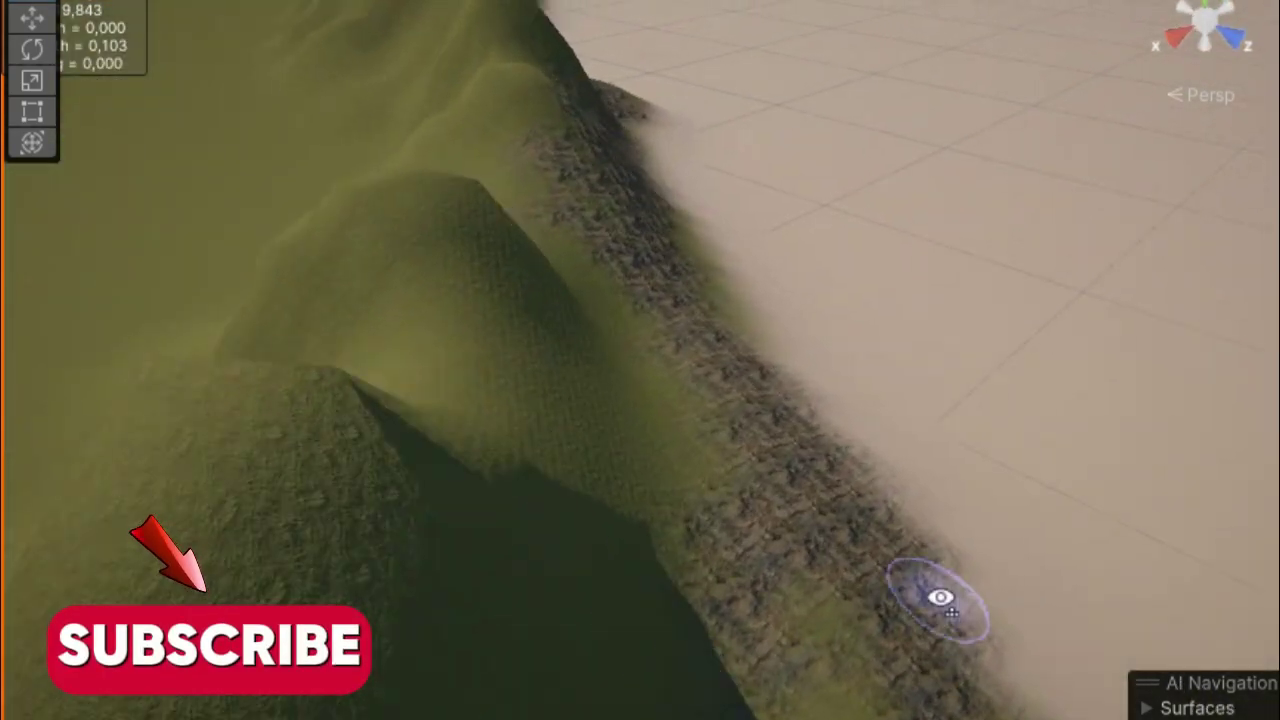
pyautogui.keyDown('alt'); pyautogui.moveTo(716, 606); pyautogui.dragTo(943, 594); pyautogui.keyUp('alt')
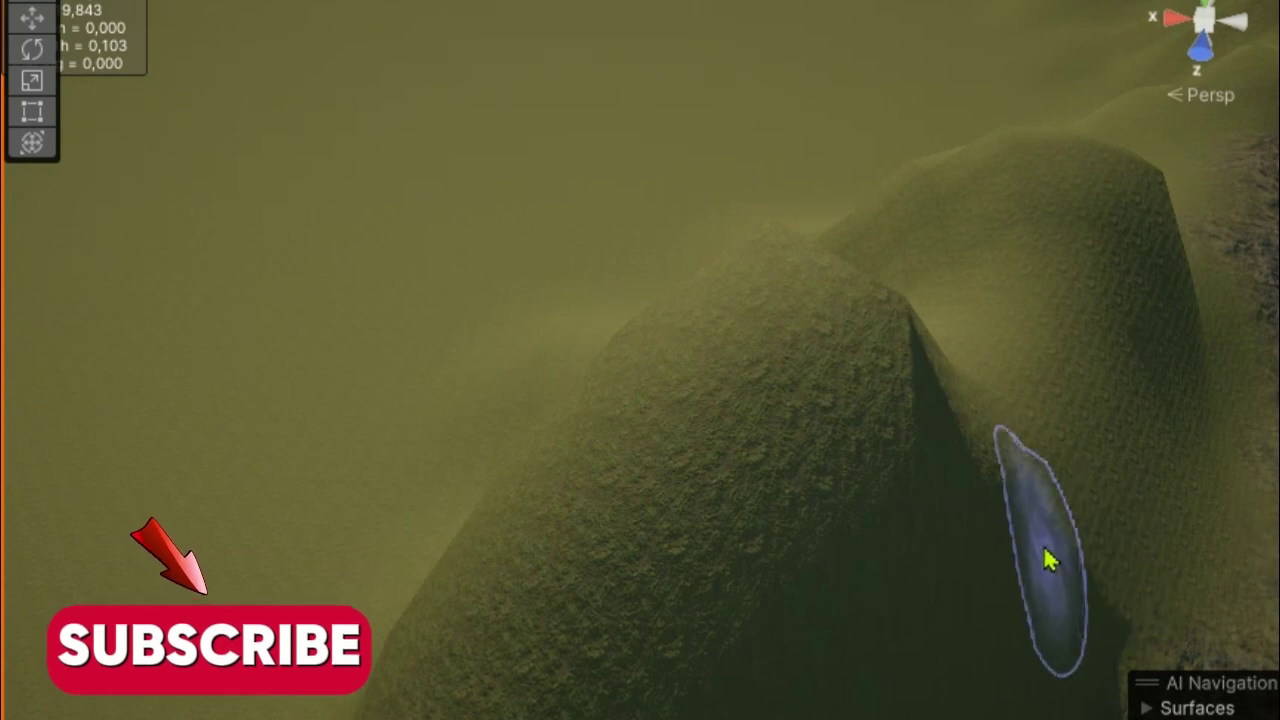
pyautogui.keyDown('alt'); pyautogui.moveTo(1049, 557); pyautogui.dragTo(817, 500); pyautogui.keyUp('alt')
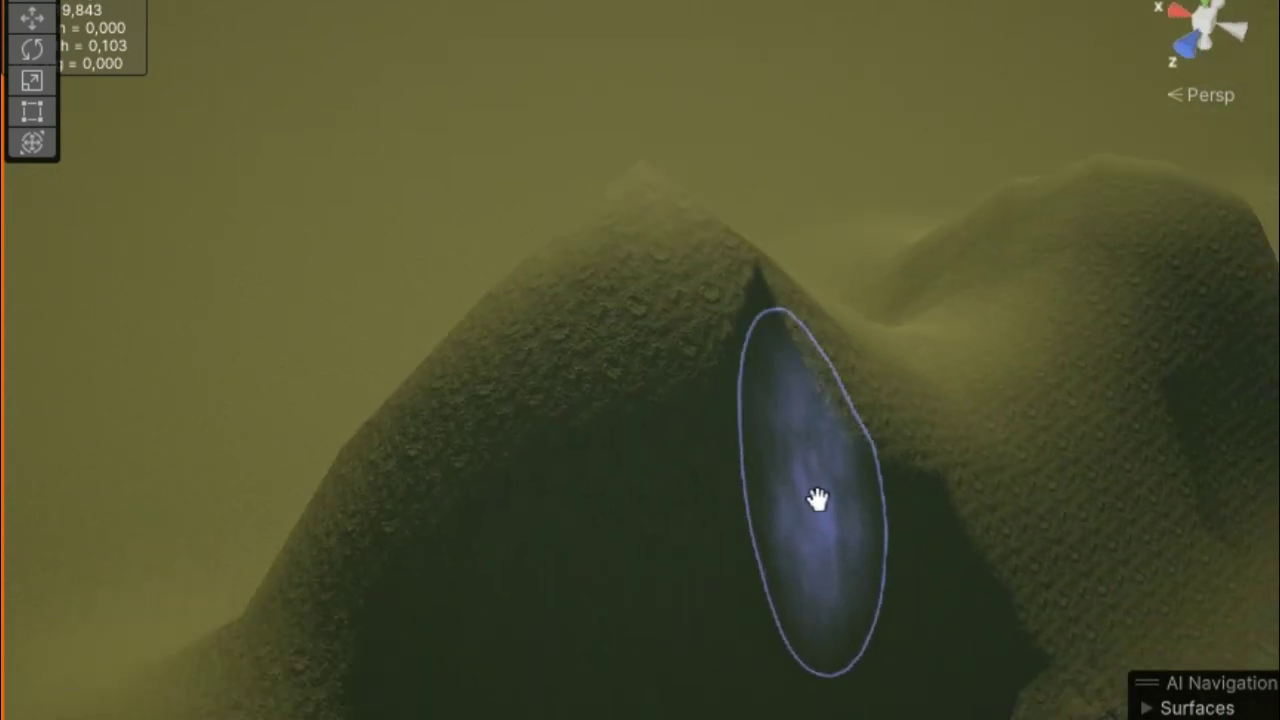
pyautogui.moveTo(817, 500); pyautogui.dragTo(737, 351, button='middle')
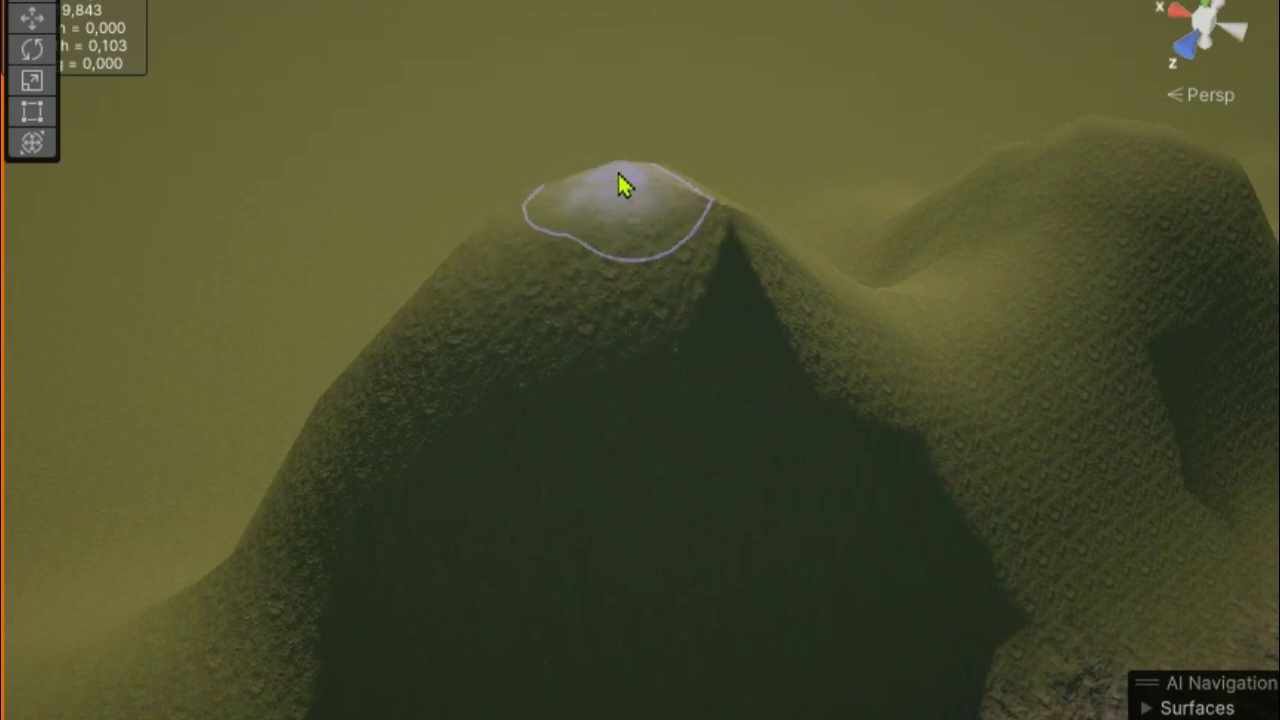
pyautogui.keyDown('alt'); pyautogui.moveTo(1040, 395); pyautogui.dragTo(880, 643); pyautogui.keyUp('alt')
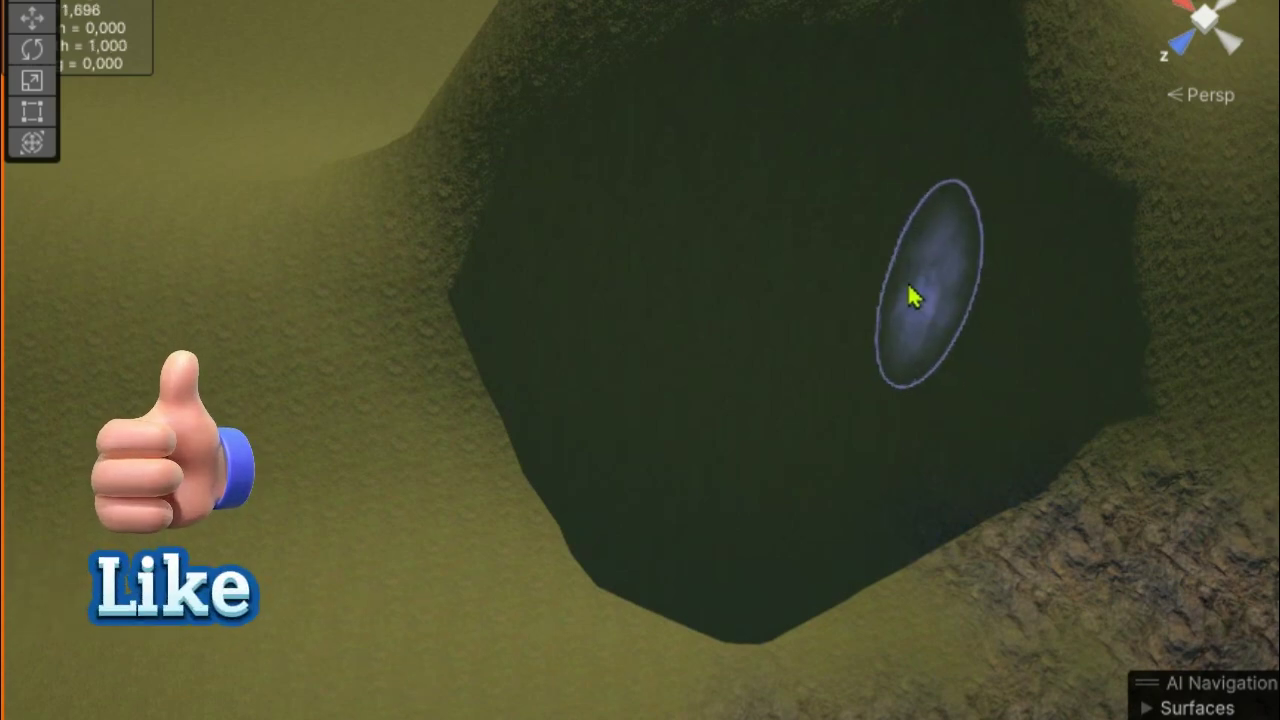
pyautogui.keyDown('alt'); pyautogui.moveTo(863, 329); pyautogui.dragTo(868, 133); pyautogui.keyUp('alt')
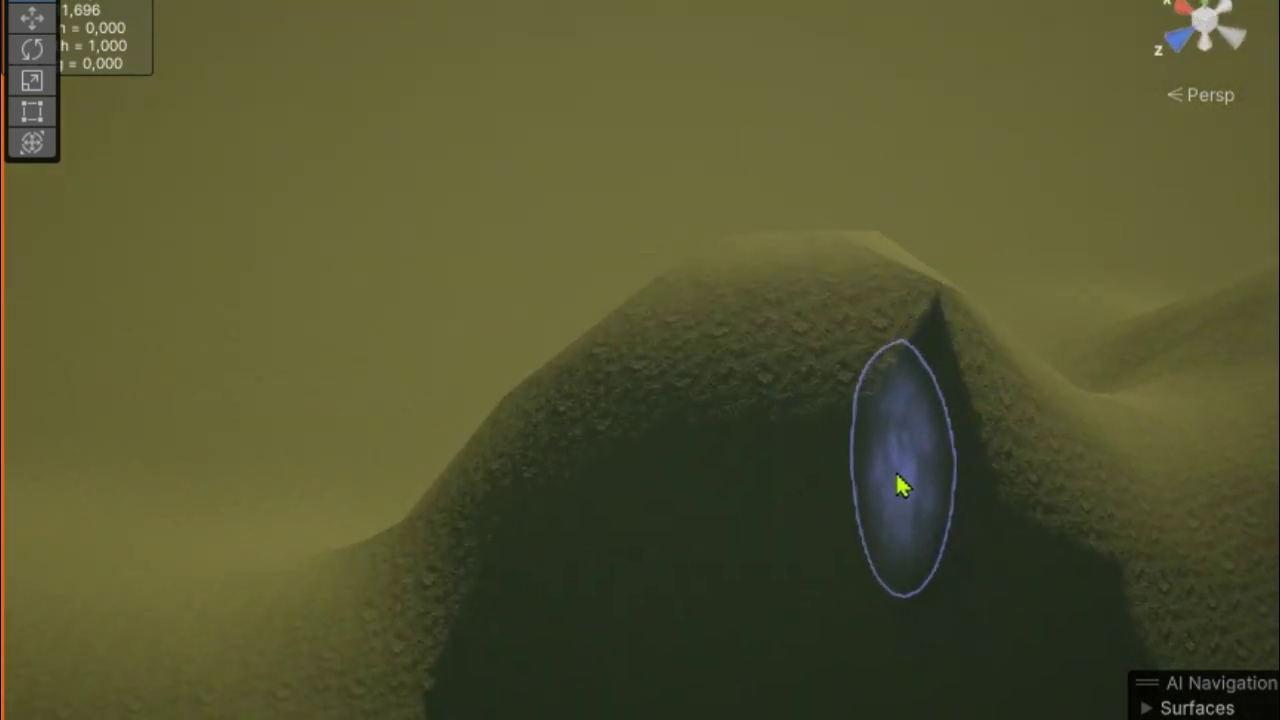
pyautogui.moveTo(898, 484); pyautogui.dragTo(980, 395)
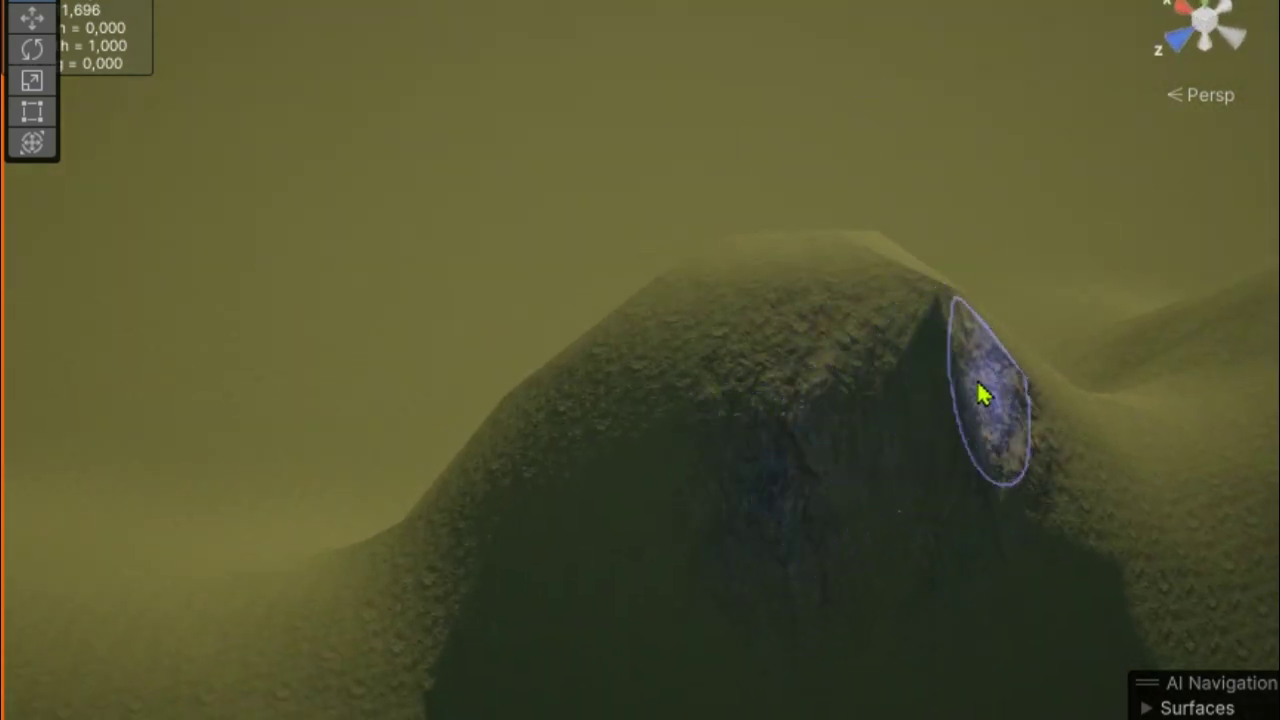
# - Orbit along the ridge and mound edge toward another mound on the terrain
pyautogui.keyDown('alt'); pyautogui.moveTo(837, 443); pyautogui.dragTo(1228, 428); pyautogui.keyUp('alt')
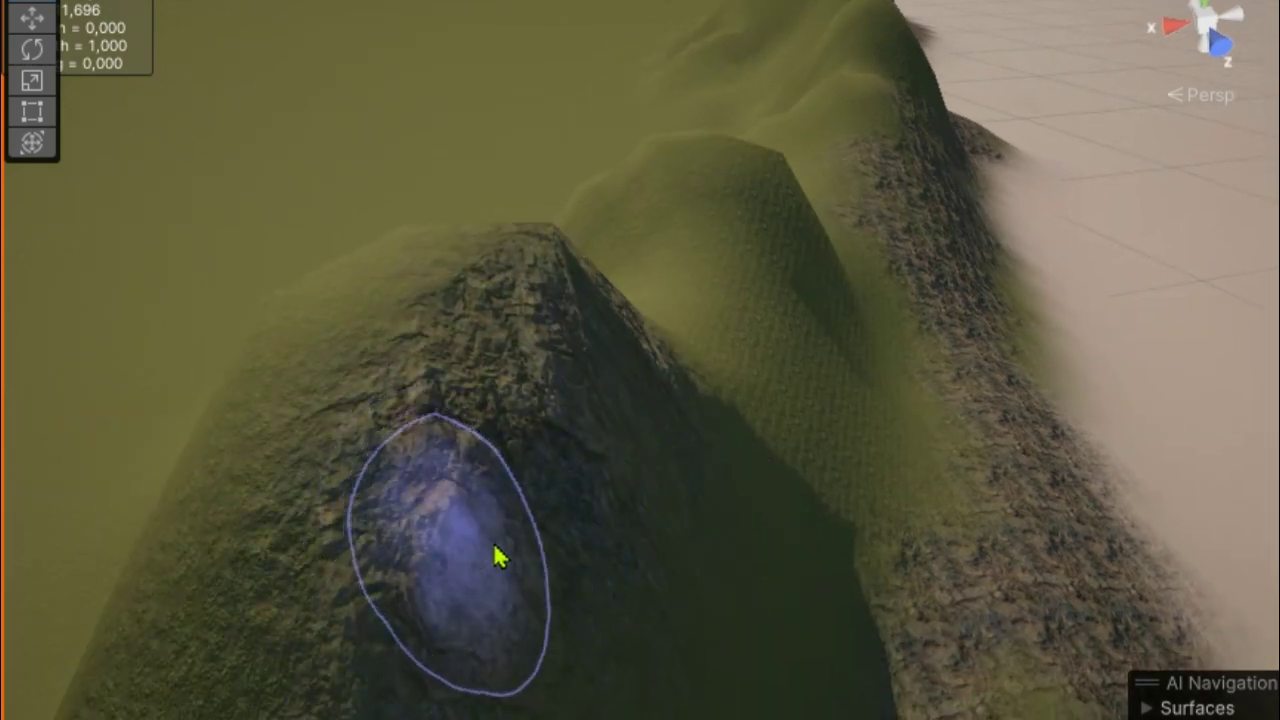
pyautogui.moveTo(500, 557); pyautogui.dragTo(903, 529, button='middle')
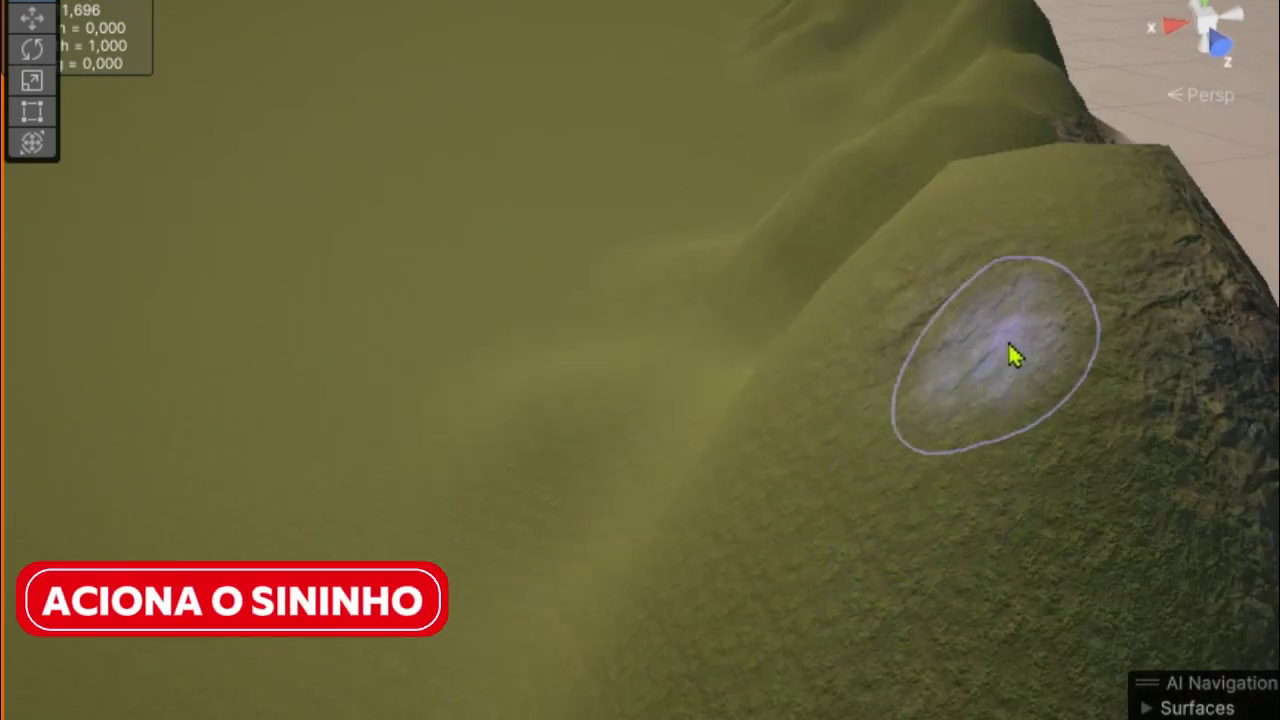
pyautogui.keyDown('alt'); pyautogui.moveTo(834, 477); pyautogui.dragTo(940, 514); pyautogui.keyUp('alt')
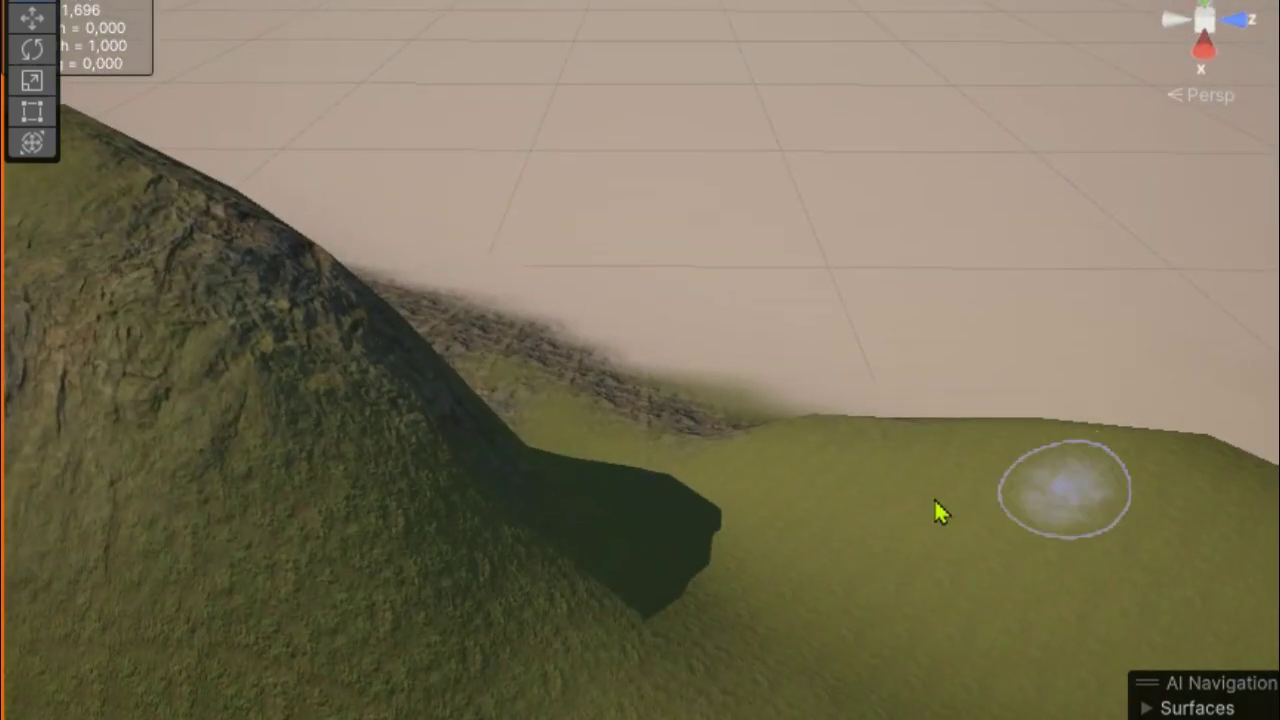
pyautogui.moveTo(940, 514)
pyautogui.mouseDown(button='middle')
pyautogui.moveTo(747, 610)
pyautogui.moveTo(851, 634)
pyautogui.mouseUp(button='middle')
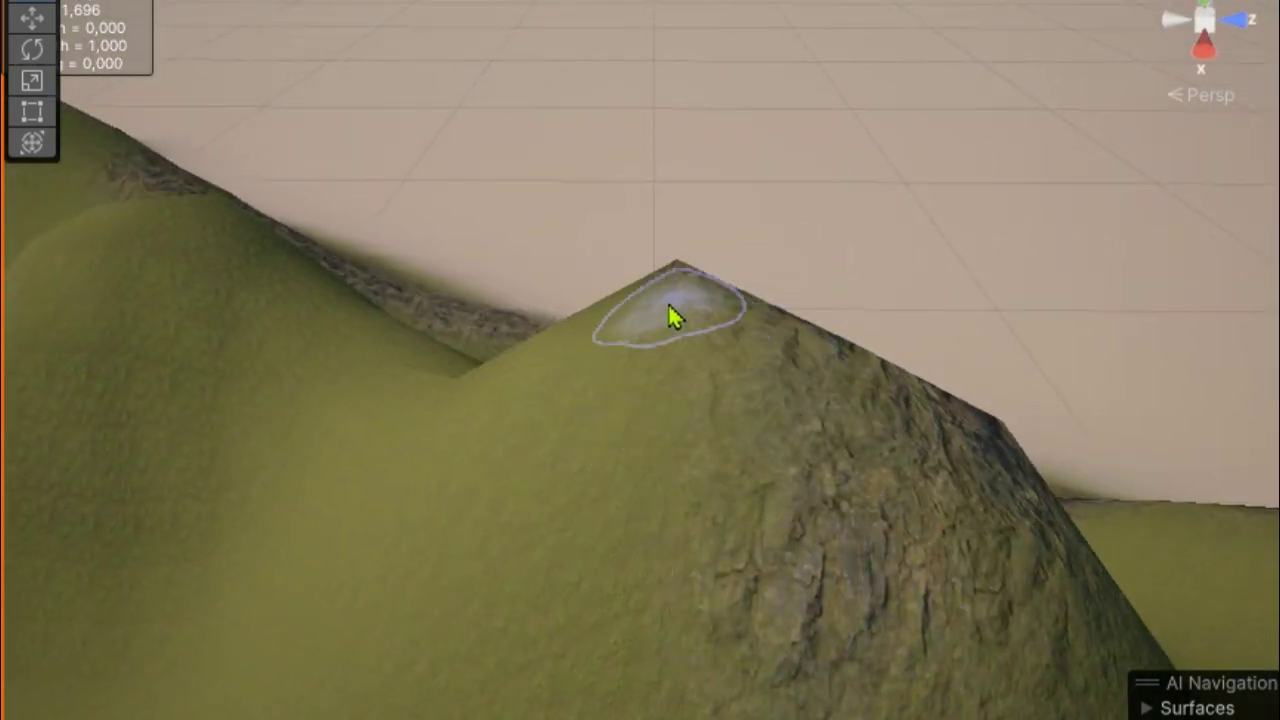
pyautogui.keyDown('alt'); pyautogui.moveTo(538, 424); pyautogui.dragTo(943, 549); pyautogui.keyUp('alt')
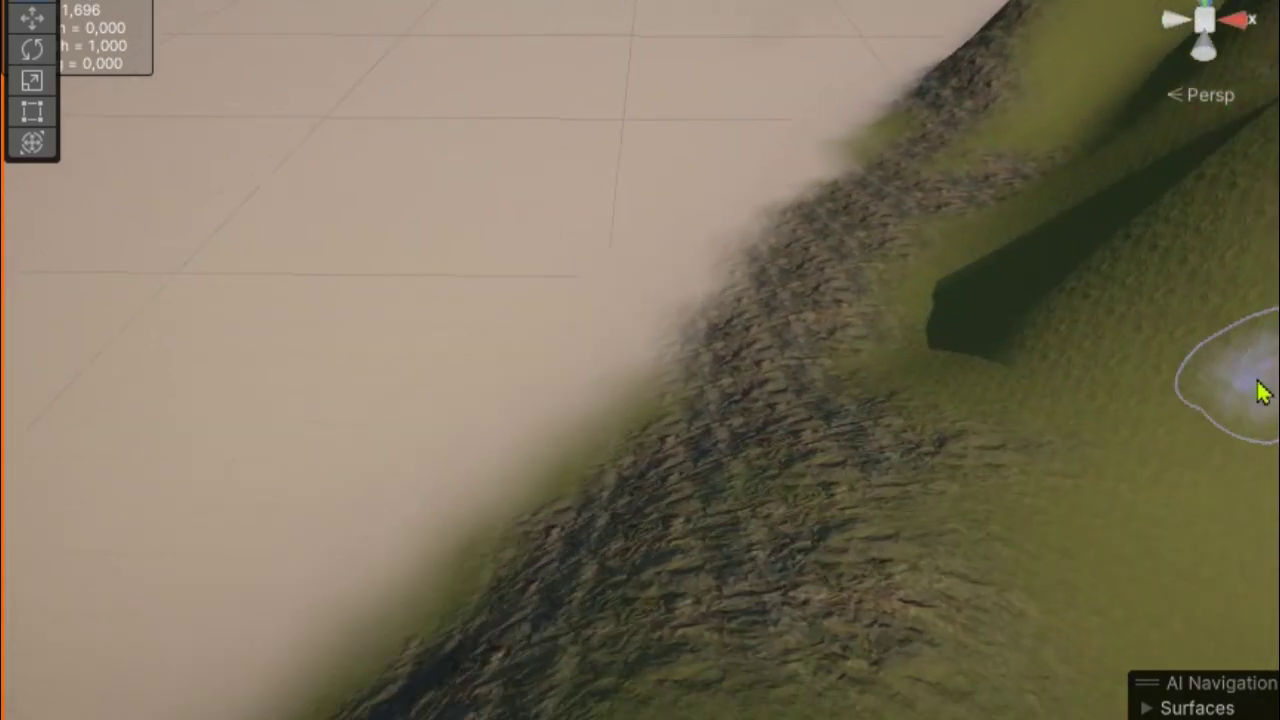
pyautogui.moveTo(1257, 386); pyautogui.dragTo(1227, 382, button='right')
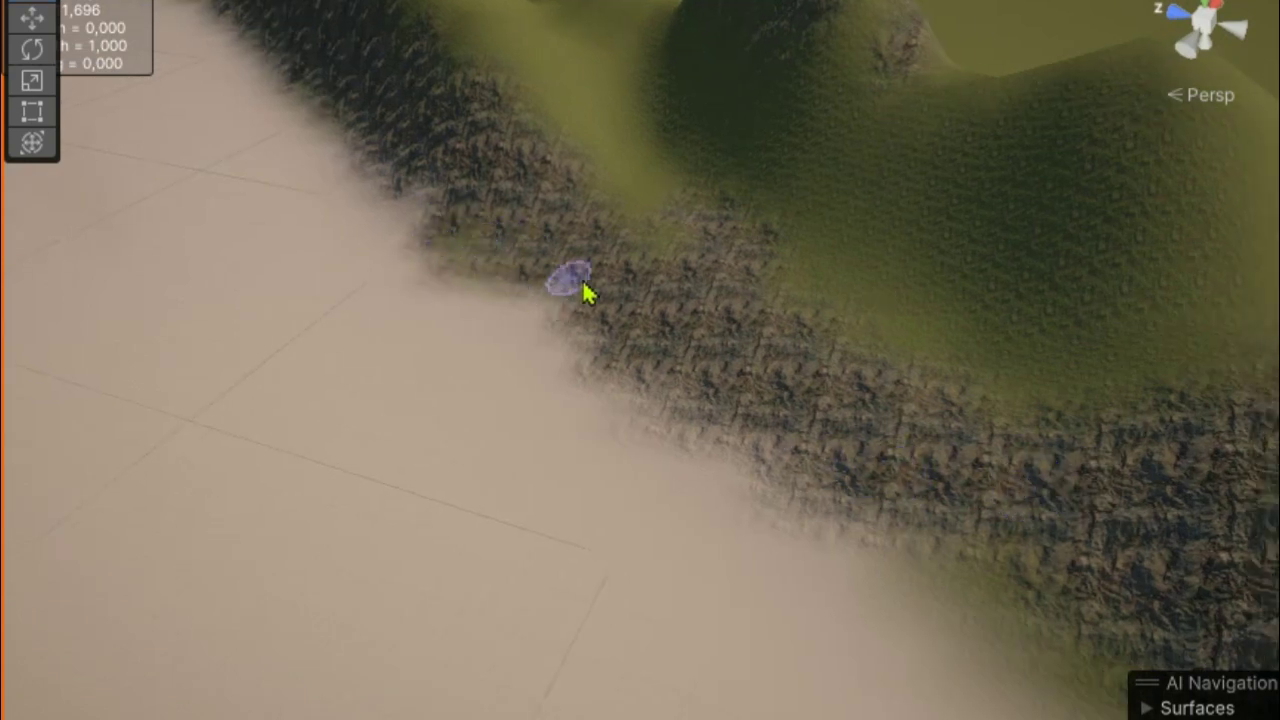
pyautogui.moveTo(585, 290); pyautogui.dragTo(948, 365, button='right')
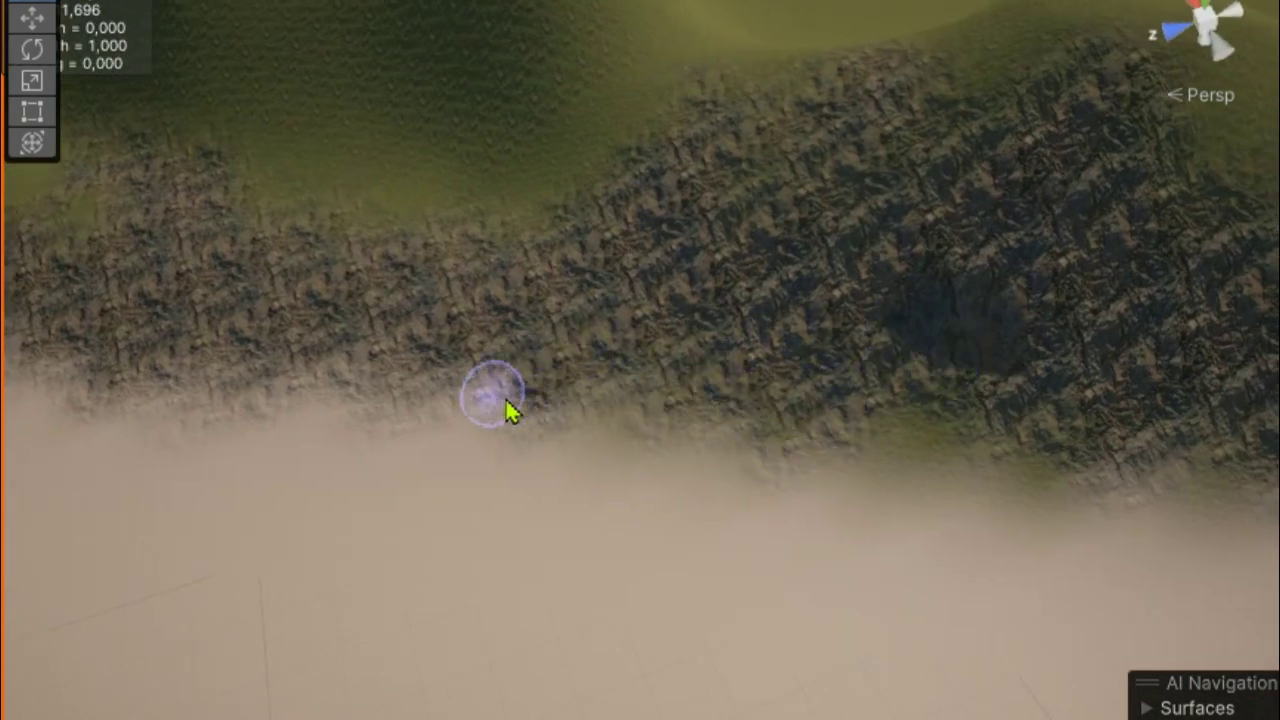
pyautogui.moveTo(966, 470); pyautogui.dragTo(780, 520, button='right')
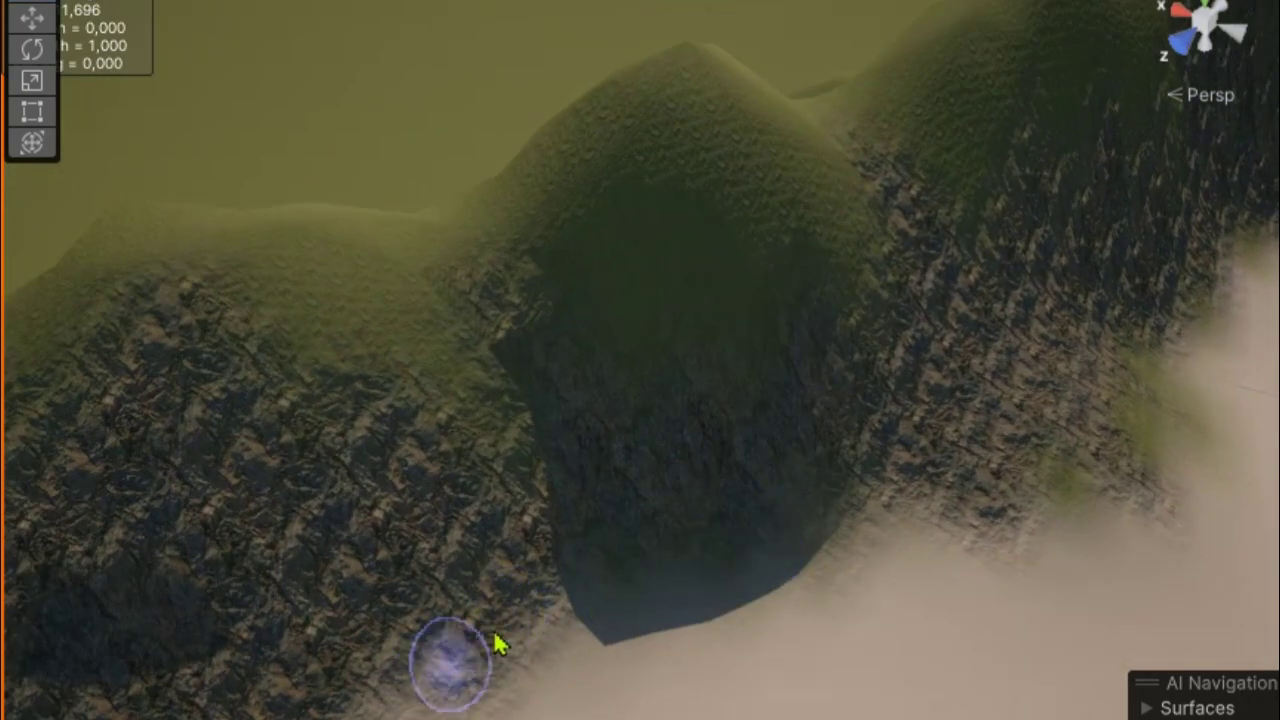
pyautogui.scroll(-3, 600, 440)
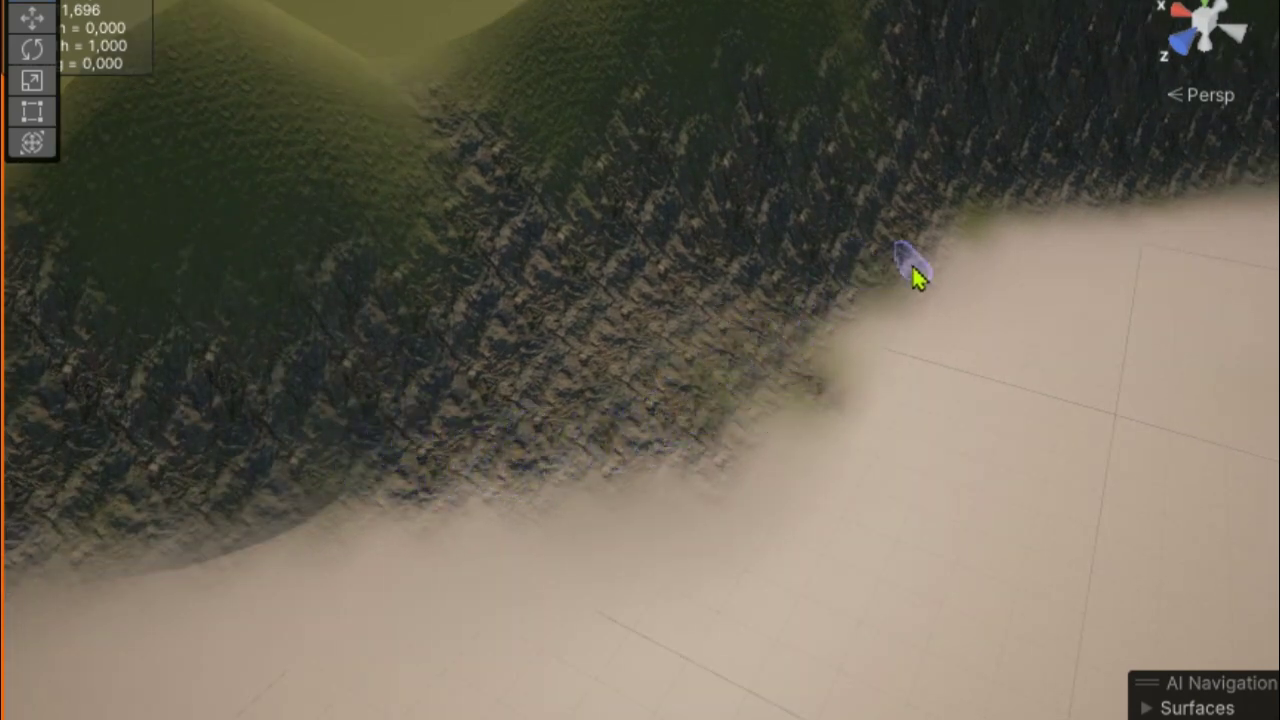
pyautogui.scroll(3, 608, 520)
# - Zoom in on the rocky slope and paint rock texture down its shadowed side
pyautogui.scroll(3, 600, 471)
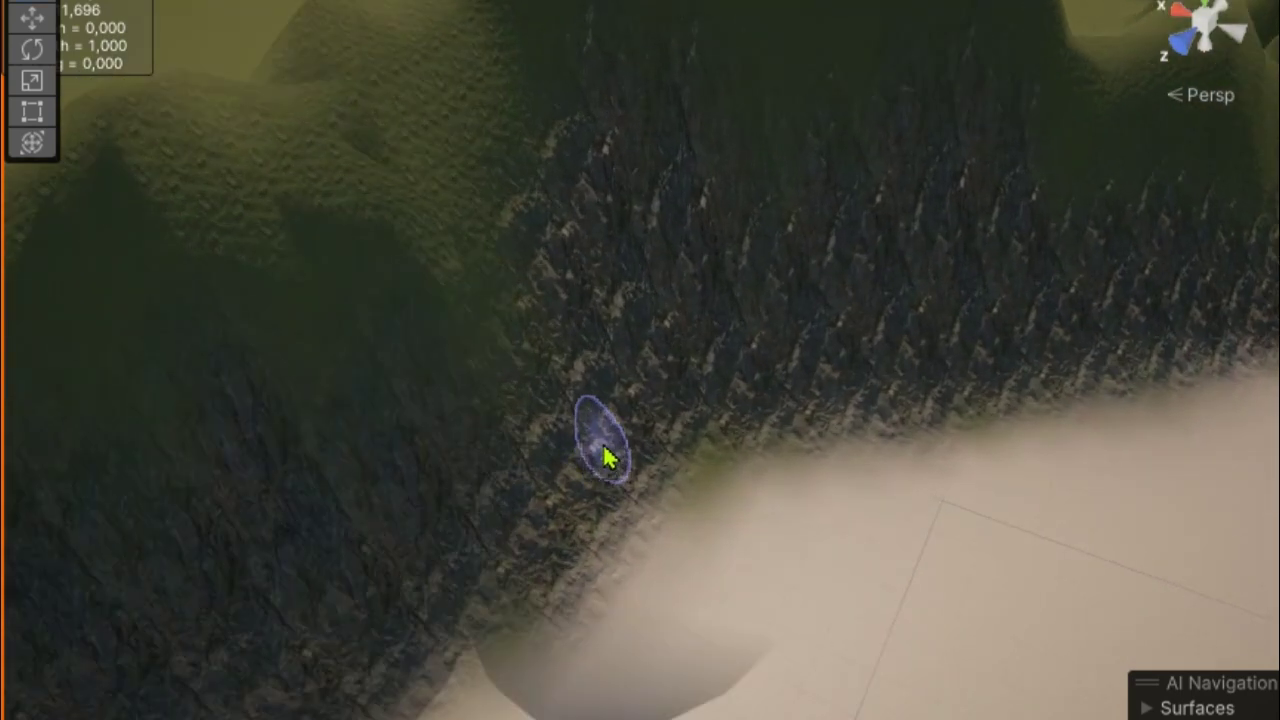
pyautogui.moveTo(600, 457); pyautogui.dragTo(762, 476, button='middle')
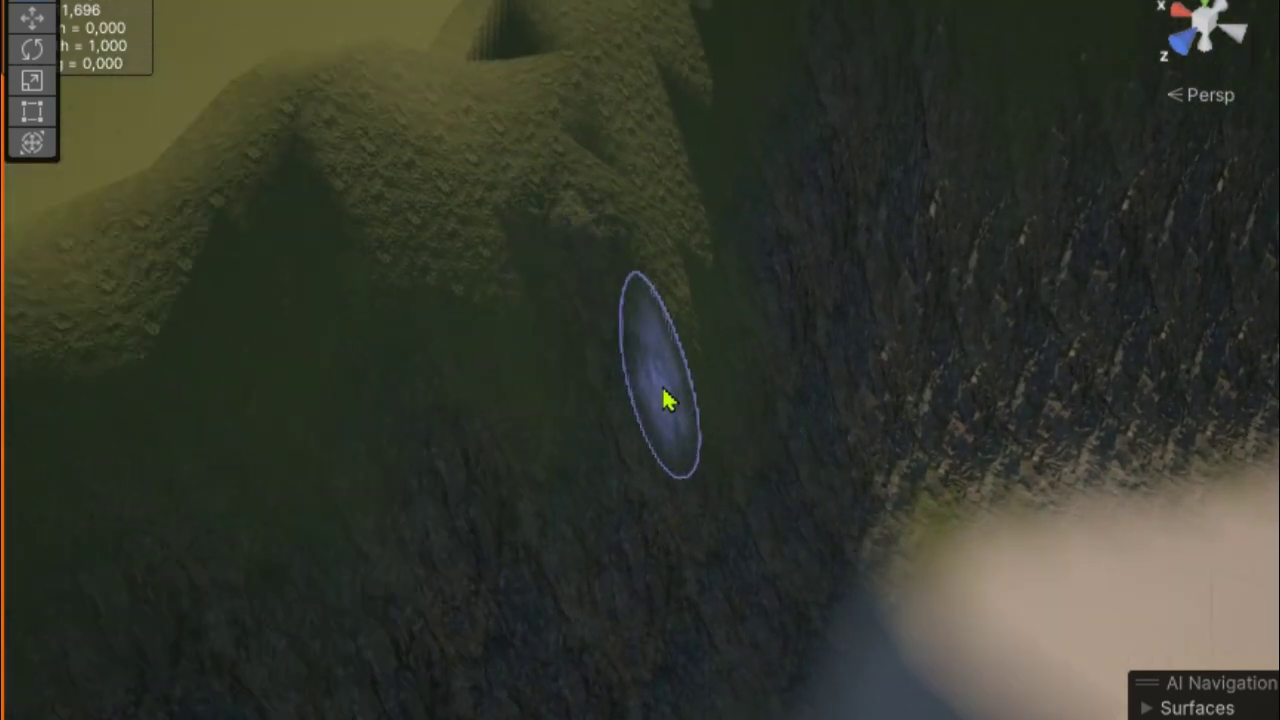
pyautogui.moveTo(560, 457)
pyautogui.mouseDown()
pyautogui.moveTo(420, 397)
pyautogui.moveTo(306, 323)
pyautogui.moveTo(249, 440)
pyautogui.moveTo(95, 632)
pyautogui.mouseUp()
# - Orbit across the cliff face and paint rock texture up the ridge slope and facing slope
pyautogui.moveTo(135, 555); pyautogui.dragTo(588, 416, button='right')
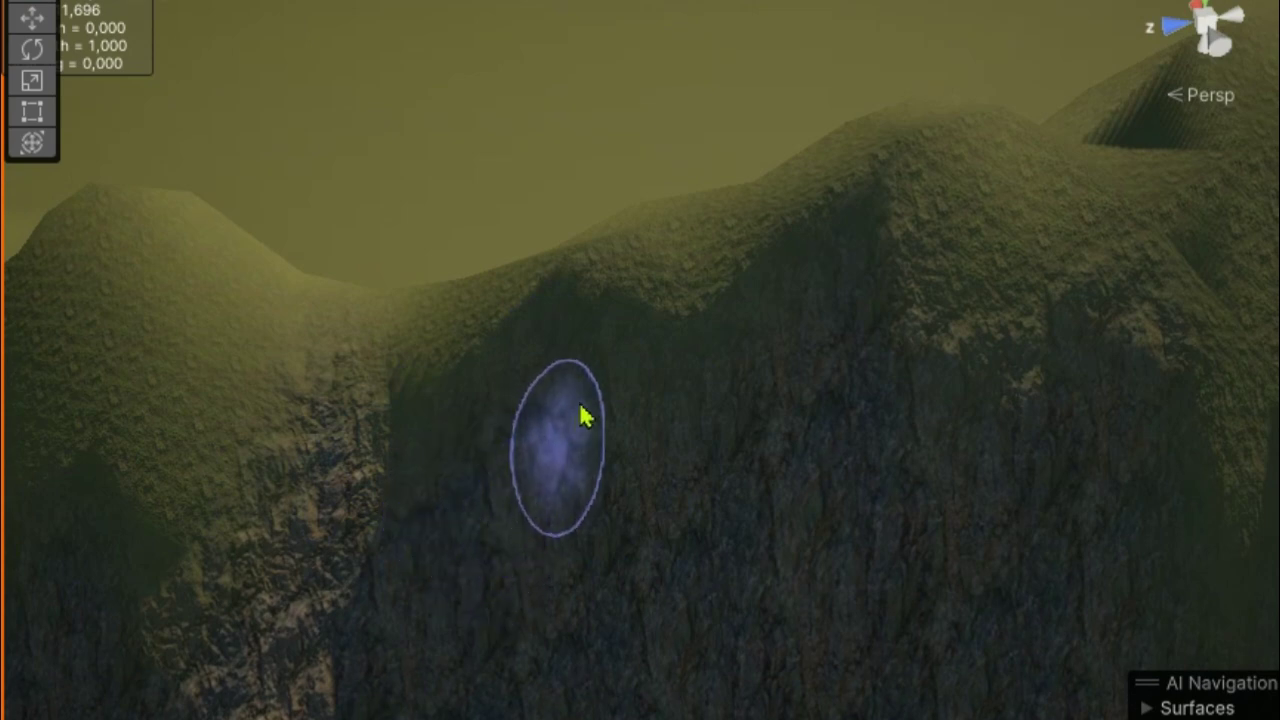
pyautogui.moveTo(585, 416); pyautogui.dragTo(596, 368, button='middle')
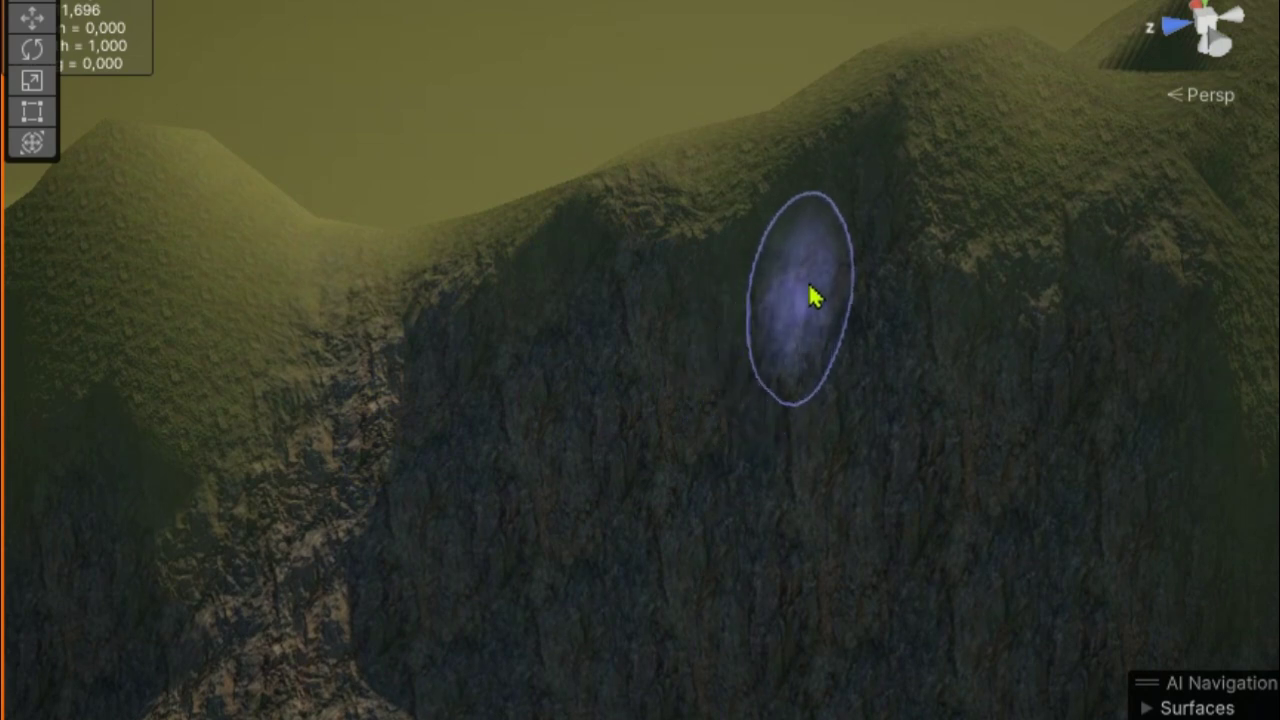
pyautogui.moveTo(1043, 337); pyautogui.dragTo(578, 387, button='middle')
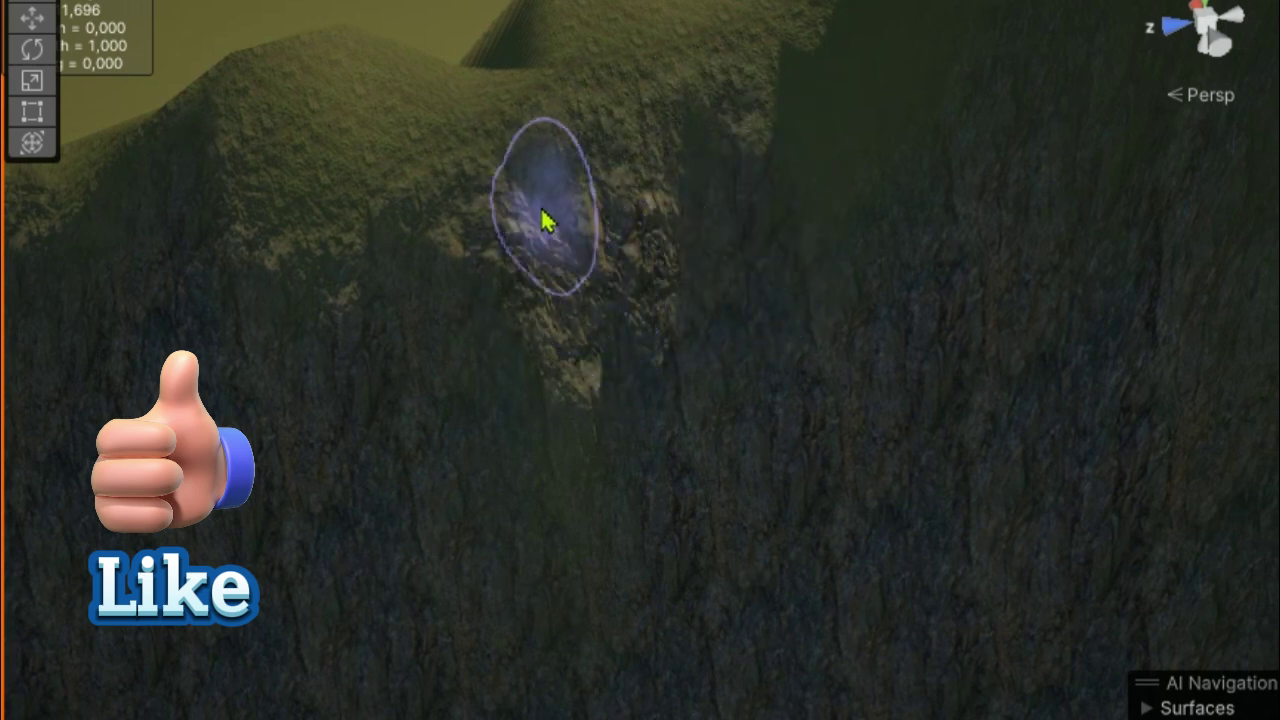
pyautogui.moveTo(491, 428); pyautogui.dragTo(720, 402, button='right')
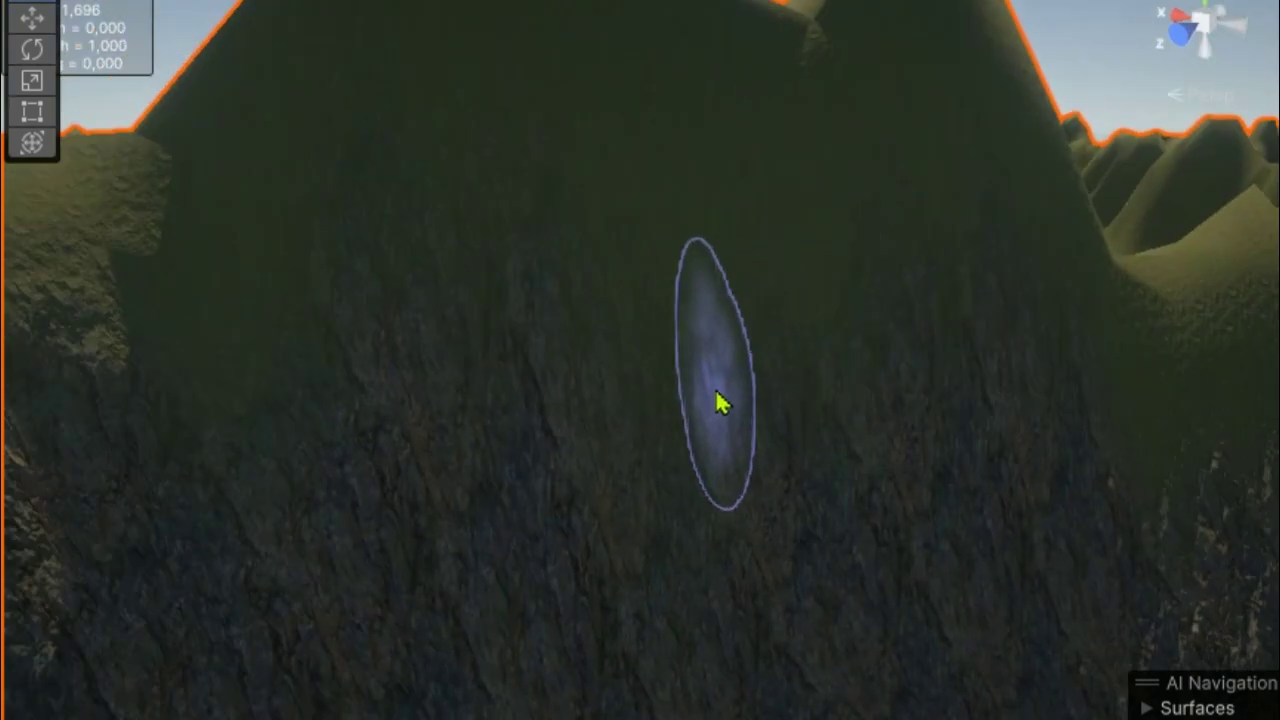
pyautogui.moveTo(720, 402); pyautogui.dragTo(1106, 457, button='middle')
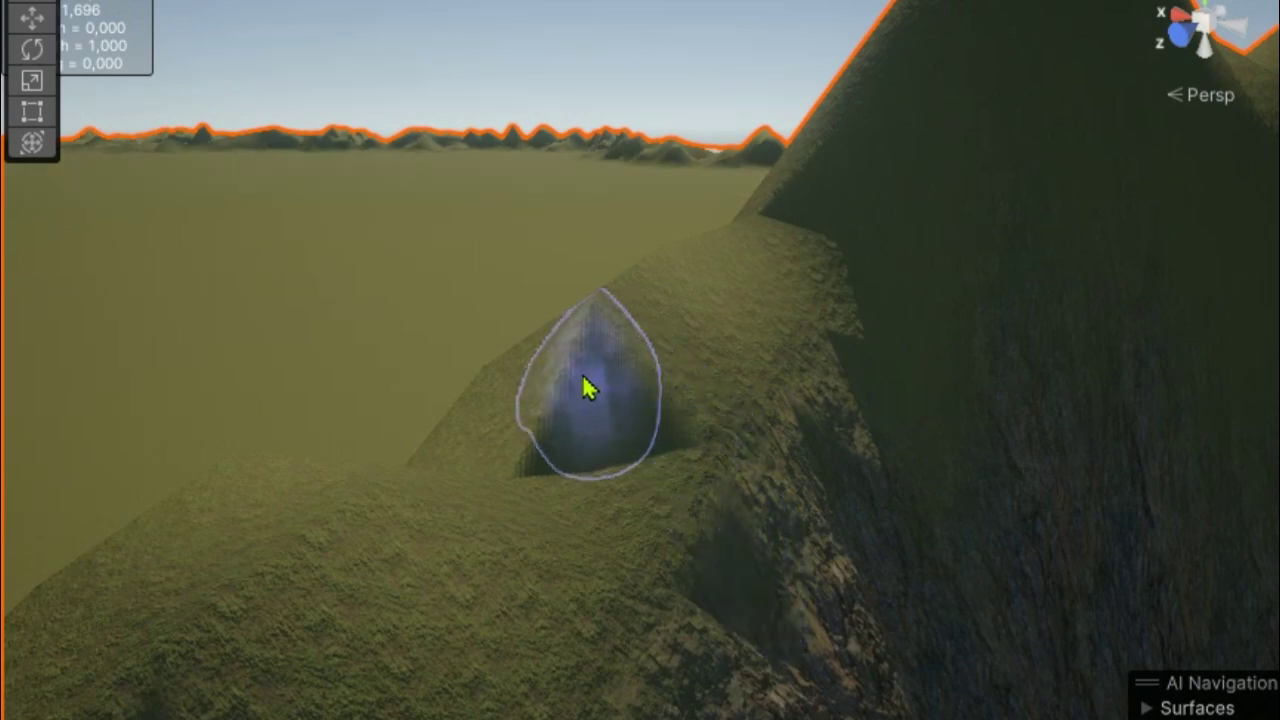
pyautogui.moveTo(535, 455); pyautogui.dragTo(610, 428)
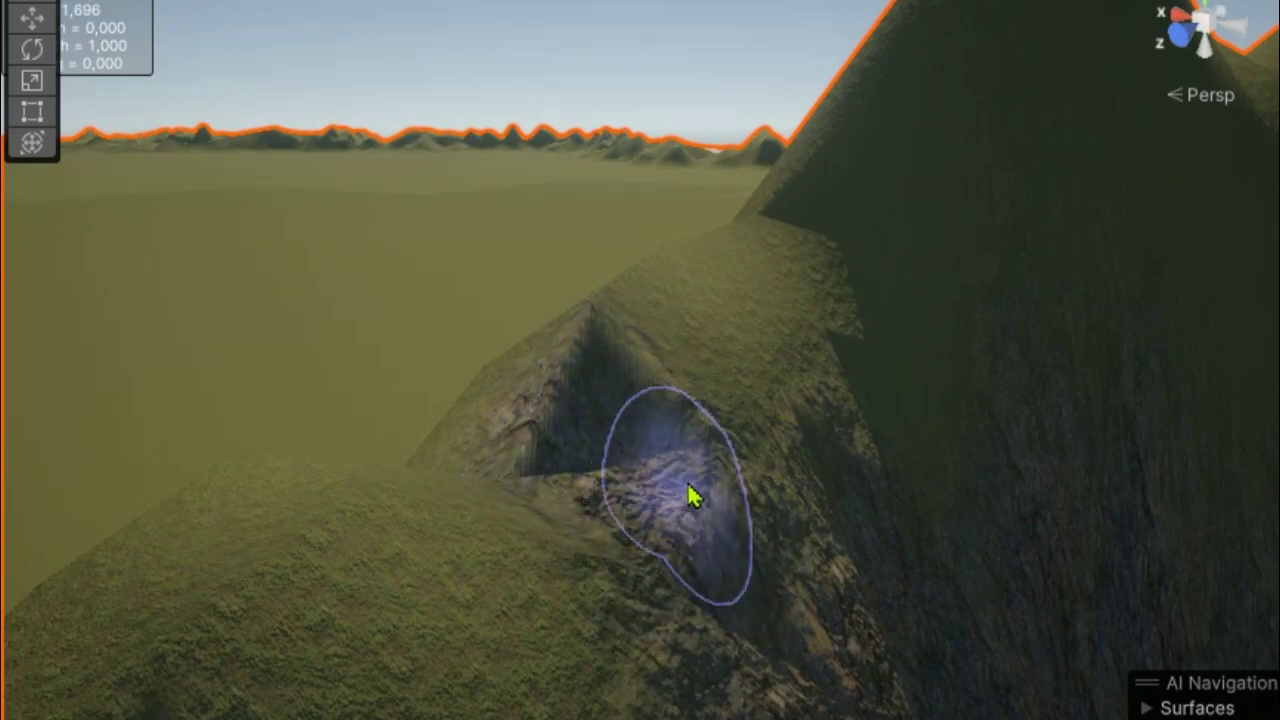
pyautogui.moveTo(692, 497)
pyautogui.mouseDown(button='right')
pyautogui.moveTo(686, 517)
pyautogui.moveTo(594, 517)
pyautogui.moveTo(686, 528)
pyautogui.mouseUp(button='right')
pyautogui.moveTo(686, 528)
pyautogui.mouseDown()
pyautogui.moveTo(711, 303)
pyautogui.moveTo(597, 283)
pyautogui.mouseUp()
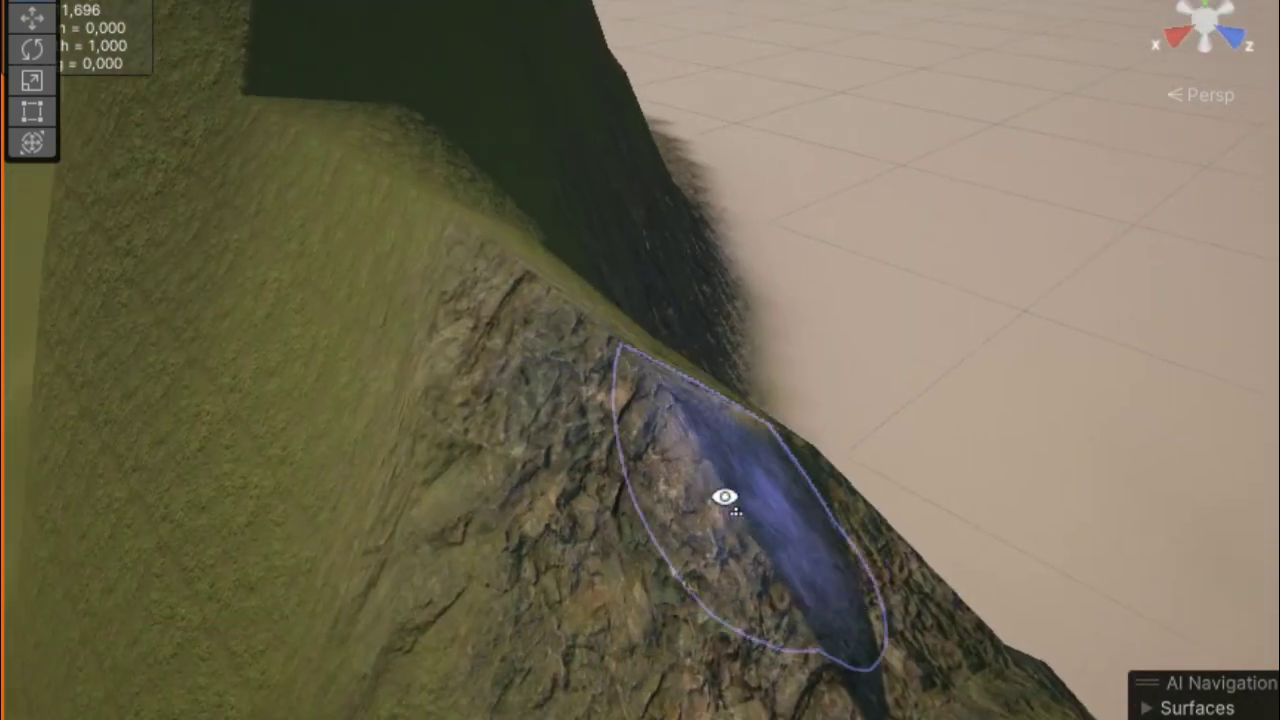
# - Paint rock texture up the green upper ridge
pyautogui.moveTo(594, 283)
pyautogui.mouseDown(button='right')
pyautogui.moveTo(789, 511)
pyautogui.moveTo(637, 476)
pyautogui.mouseUp(button='right')
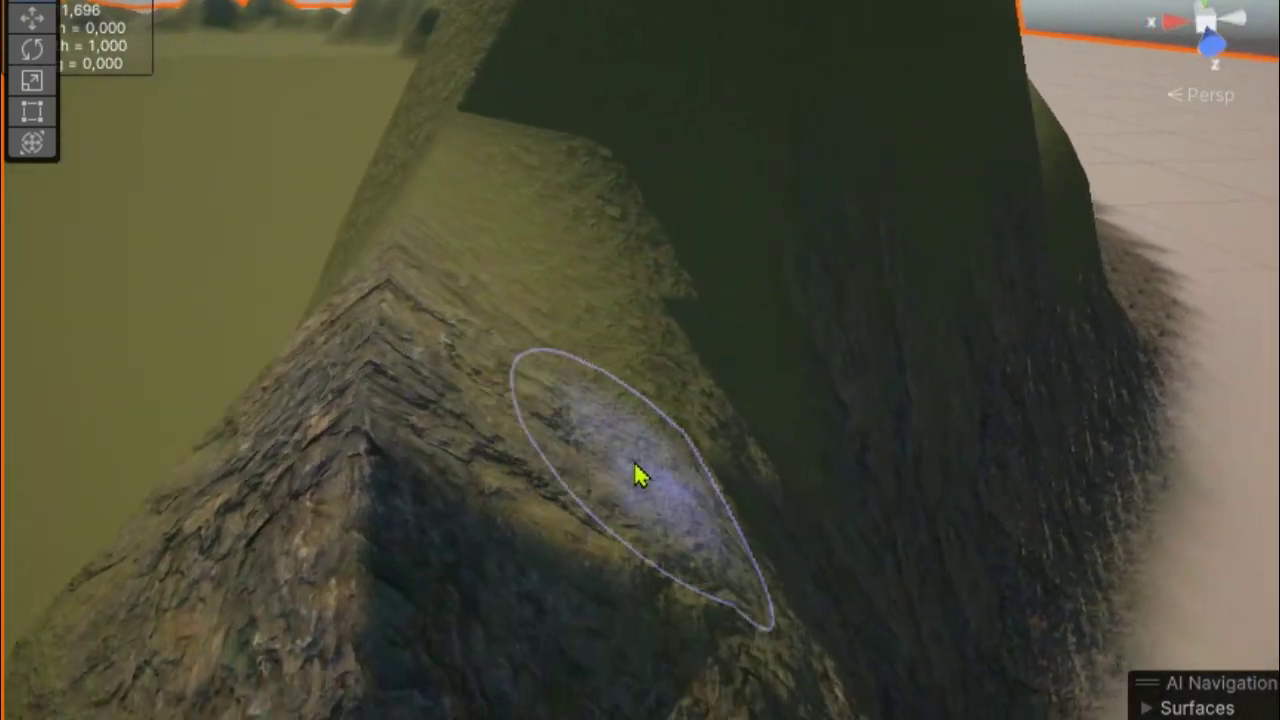
pyautogui.moveTo(637, 476)
pyautogui.mouseDown()
pyautogui.moveTo(560, 480)
pyautogui.moveTo(591, 329)
pyautogui.moveTo(551, 200)
pyautogui.moveTo(397, 318)
pyautogui.moveTo(443, 206)
pyautogui.mouseUp()
pyautogui.moveTo(443, 206)
pyautogui.mouseDown(button='right')
pyautogui.moveTo(680, 360)
pyautogui.moveTo(789, 294)
pyautogui.mouseUp(button='right')
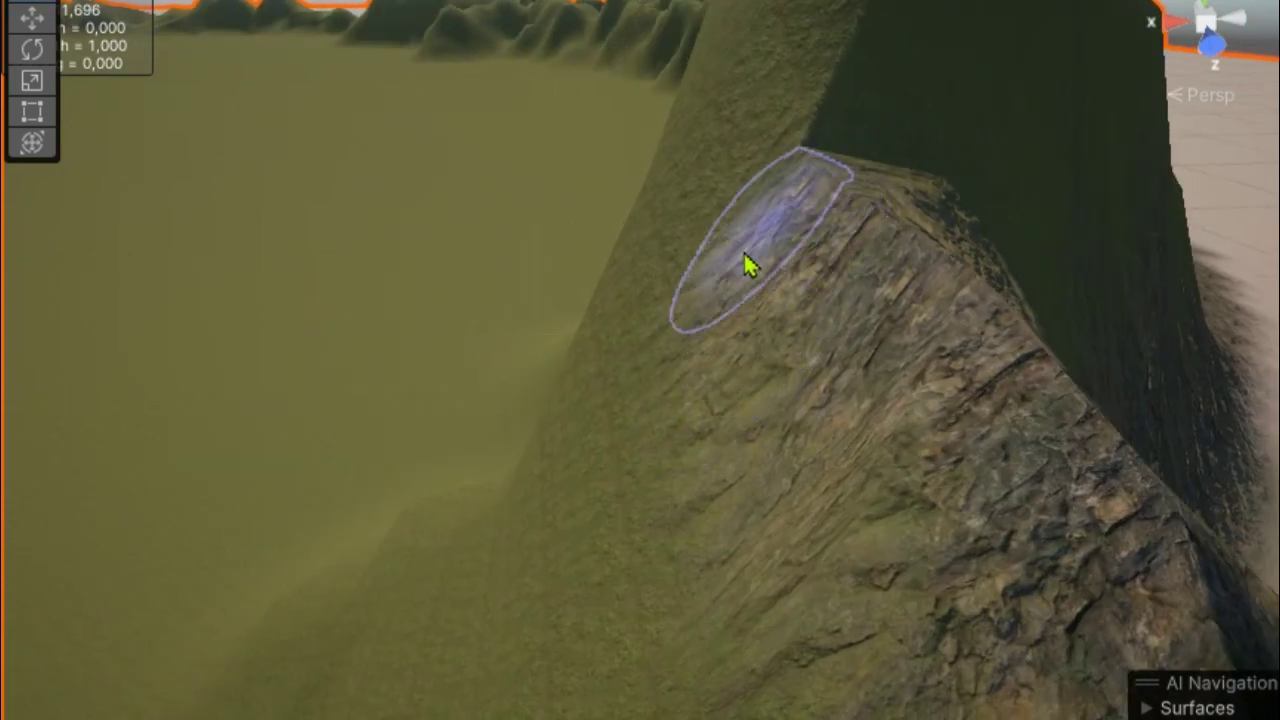
# - Bring the grassy hilltop beside the cliff into view and paint rock across its crest
pyautogui.moveTo(690, 455)
pyautogui.mouseDown(button='right')
pyautogui.moveTo(806, 563)
pyautogui.moveTo(811, 543)
pyautogui.moveTo(829, 549)
pyautogui.moveTo(798, 544)
pyautogui.moveTo(1129, 663)
pyautogui.moveTo(937, 500)
pyautogui.mouseUp(button='right')
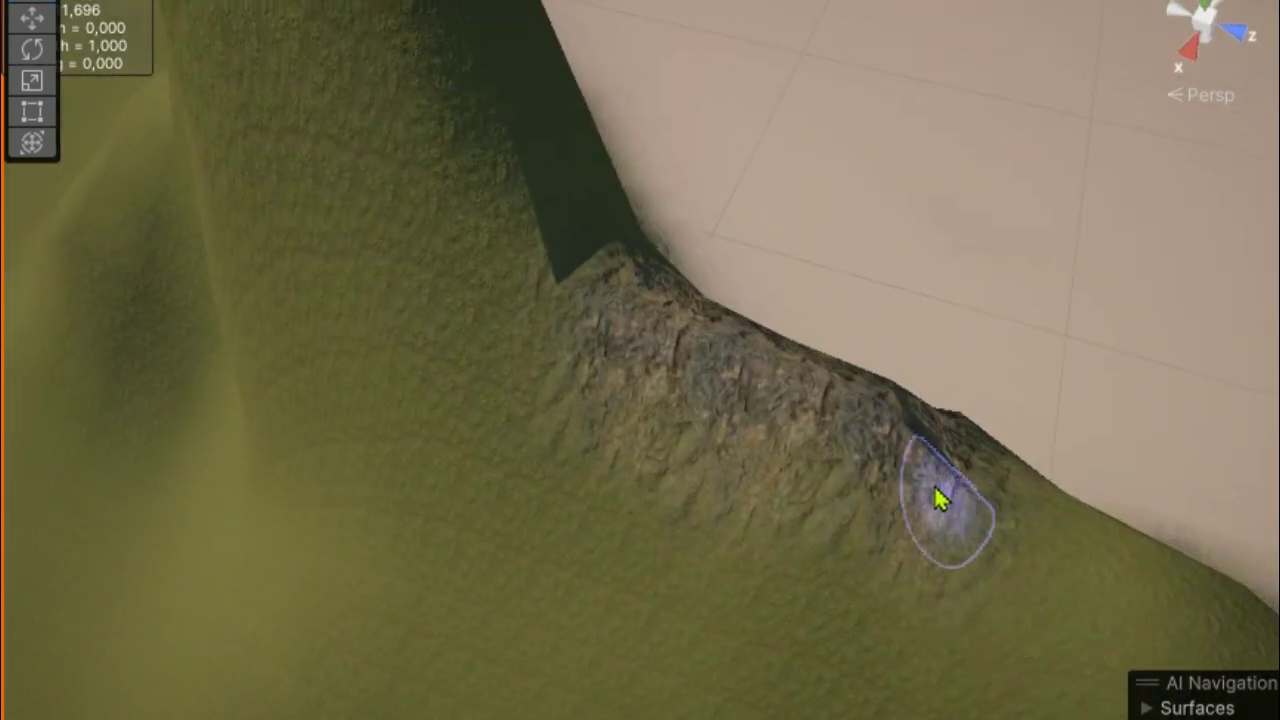
pyautogui.moveTo(1005, 527)
pyautogui.mouseDown(button='right')
pyautogui.moveTo(1189, 591)
pyautogui.moveTo(971, 586)
pyautogui.moveTo(1140, 611)
pyautogui.moveTo(950, 532)
pyautogui.mouseUp(button='right')
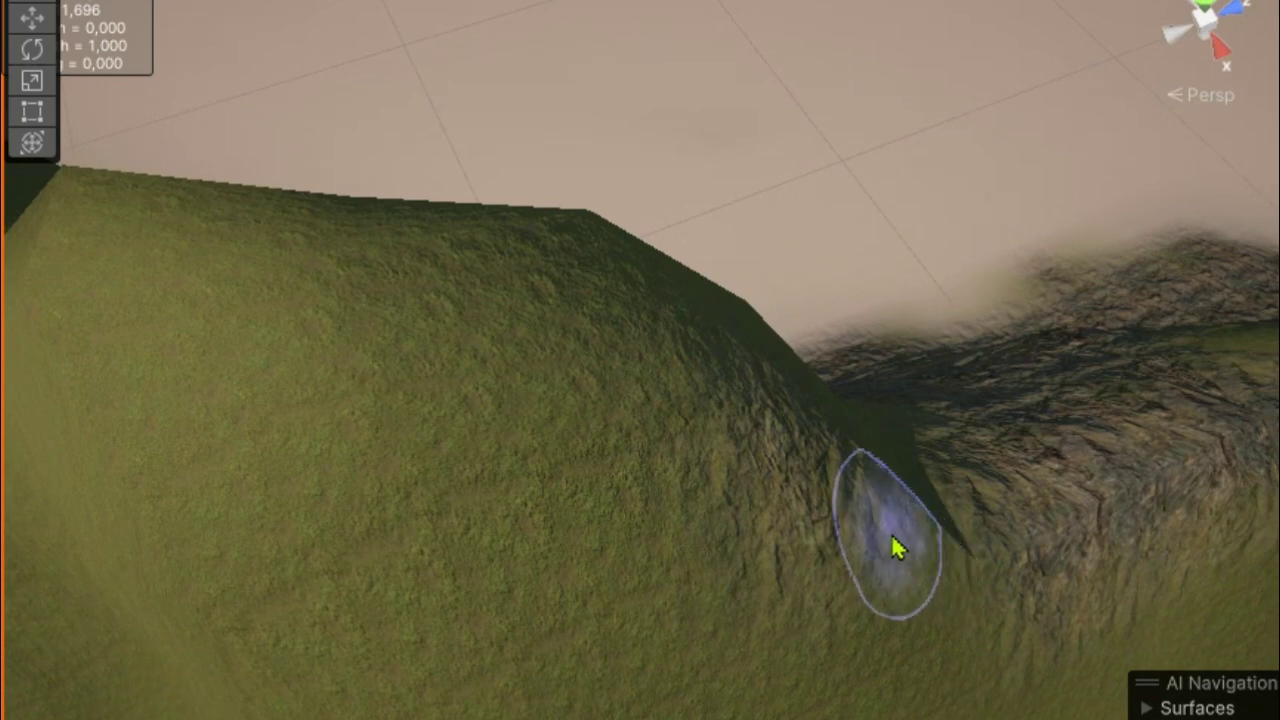
pyautogui.moveTo(895, 547)
pyautogui.mouseDown(button='middle')
pyautogui.moveTo(1029, 543)
pyautogui.moveTo(957, 437)
pyautogui.mouseUp(button='middle')
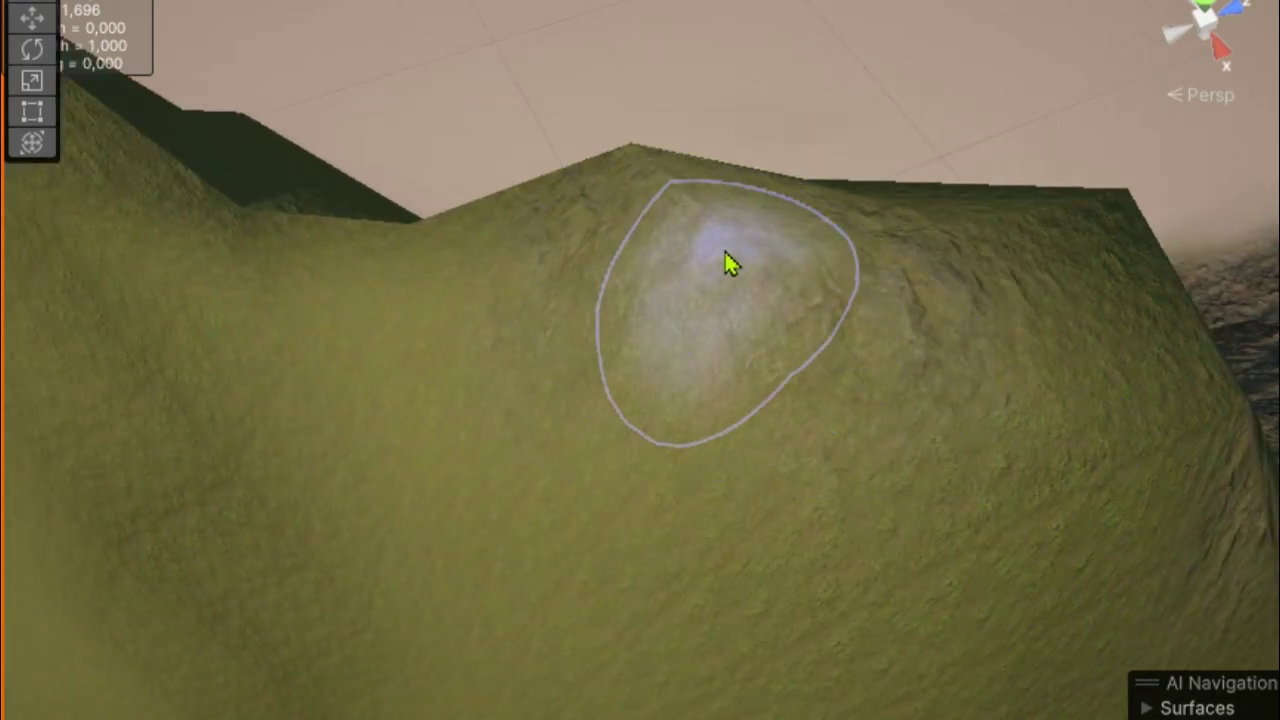
pyautogui.moveTo(727, 262)
pyautogui.mouseDown()
pyautogui.moveTo(914, 277)
pyautogui.moveTo(749, 286)
pyautogui.moveTo(654, 249)
pyautogui.moveTo(560, 256)
pyautogui.mouseUp()
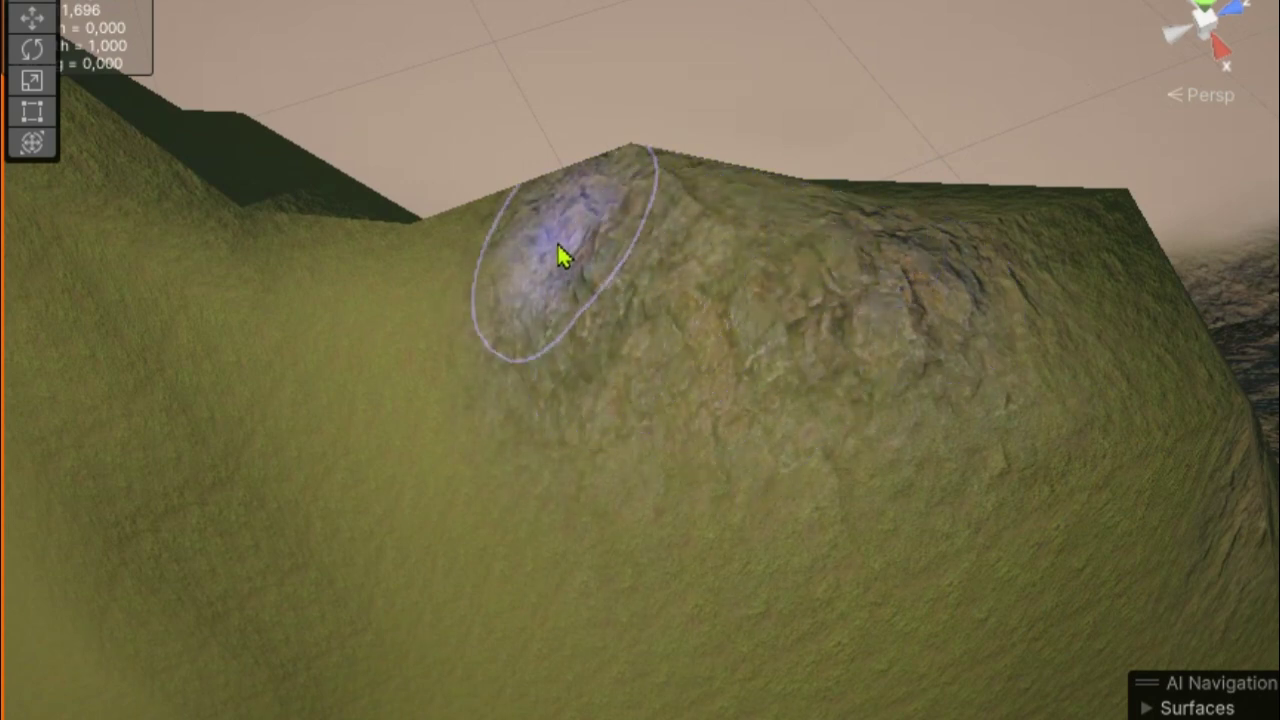
# - Orbit and pan around the mountain peaks to frame both of them
pyautogui.keyDown('alt'); pyautogui.moveTo(626, 323); pyautogui.dragTo(885, 515); pyautogui.keyUp('alt')
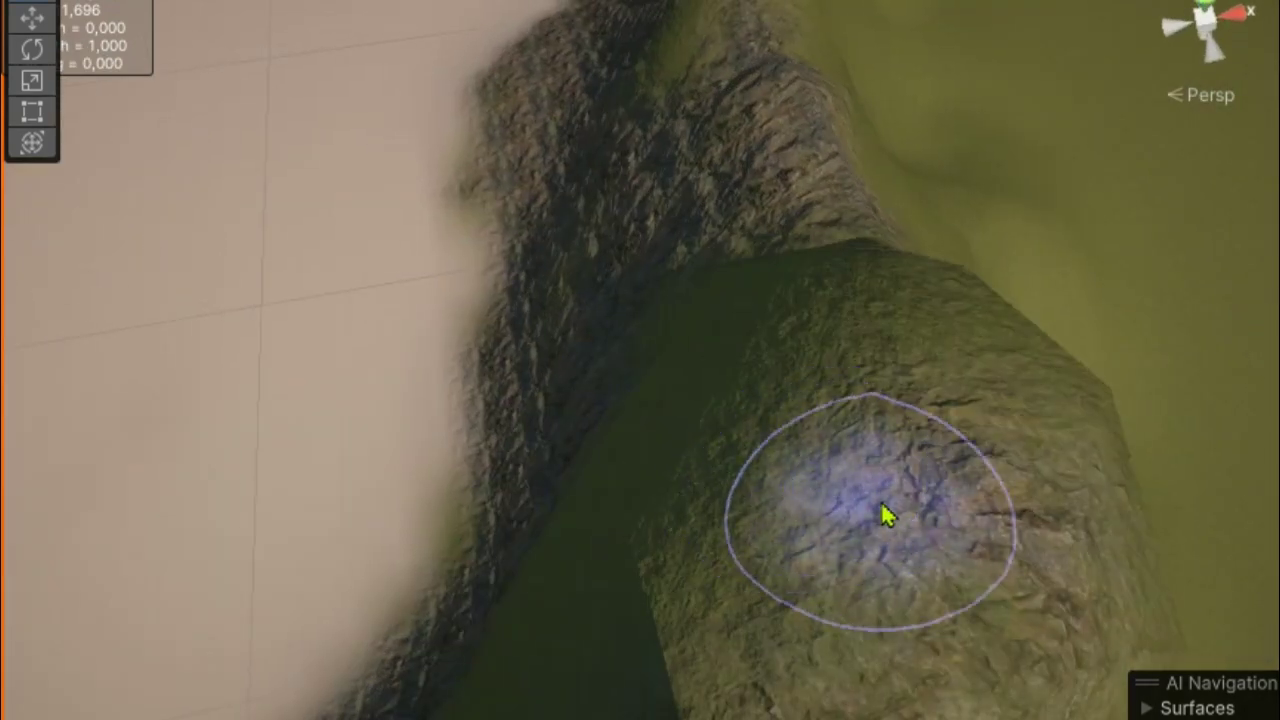
pyautogui.moveTo(691, 663)
pyautogui.mouseDown(button='middle')
pyautogui.moveTo(820, 523)
pyautogui.moveTo(773, 482)
pyautogui.mouseUp(button='middle')
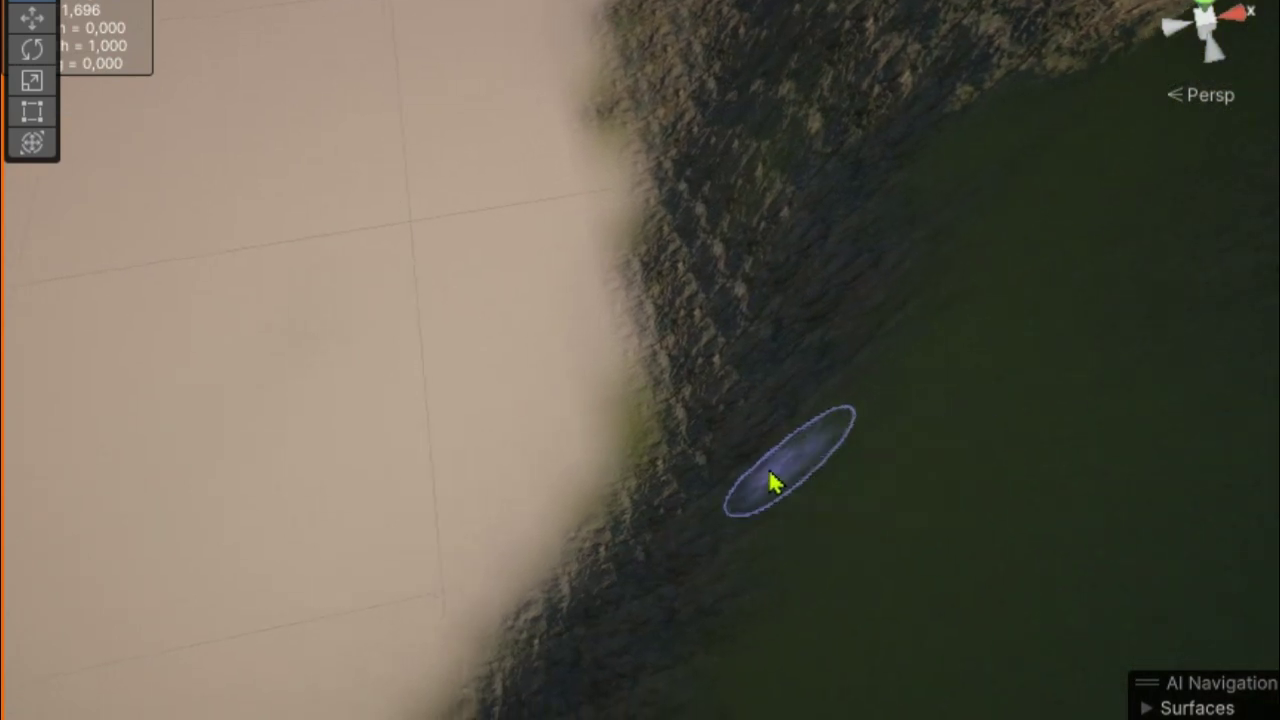
pyautogui.keyDown('alt'); pyautogui.moveTo(773, 482); pyautogui.dragTo(1152, 234); pyautogui.keyUp('alt')
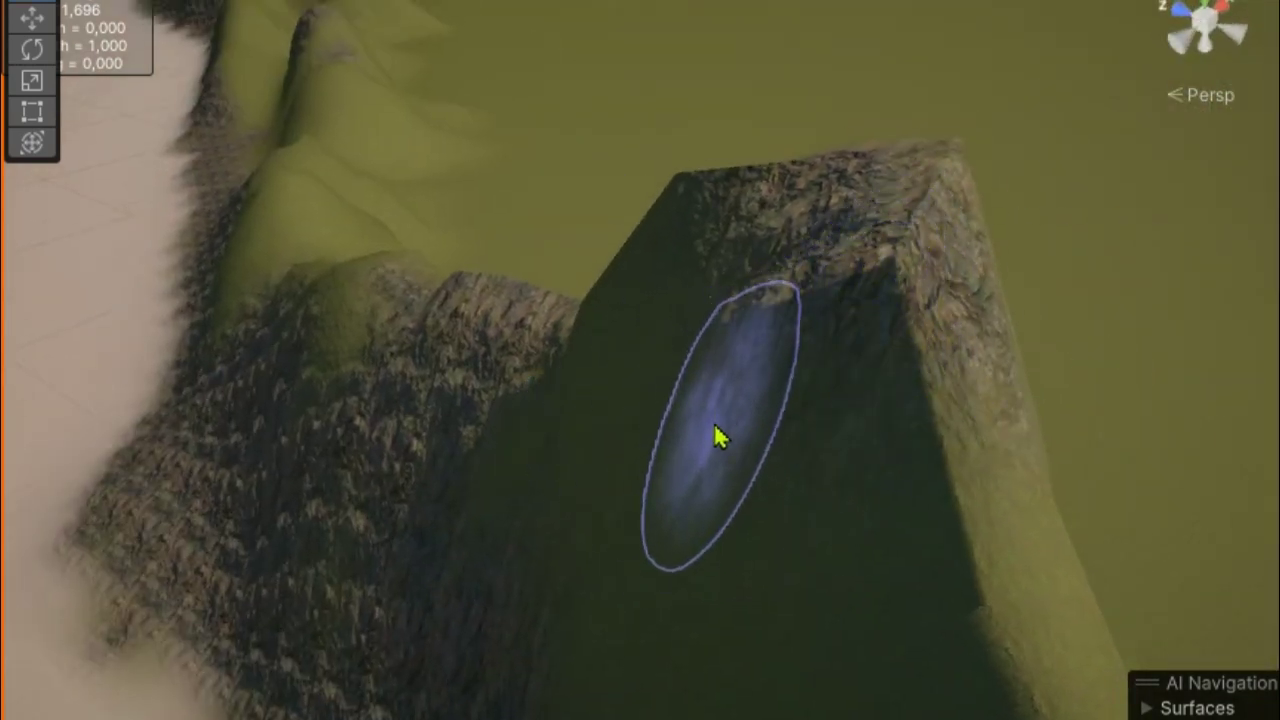
pyautogui.keyDown('alt'); pyautogui.moveTo(718, 437); pyautogui.dragTo(743, 506); pyautogui.keyUp('alt')
pyautogui.moveTo(743, 506); pyautogui.dragTo(886, 450, button='middle')
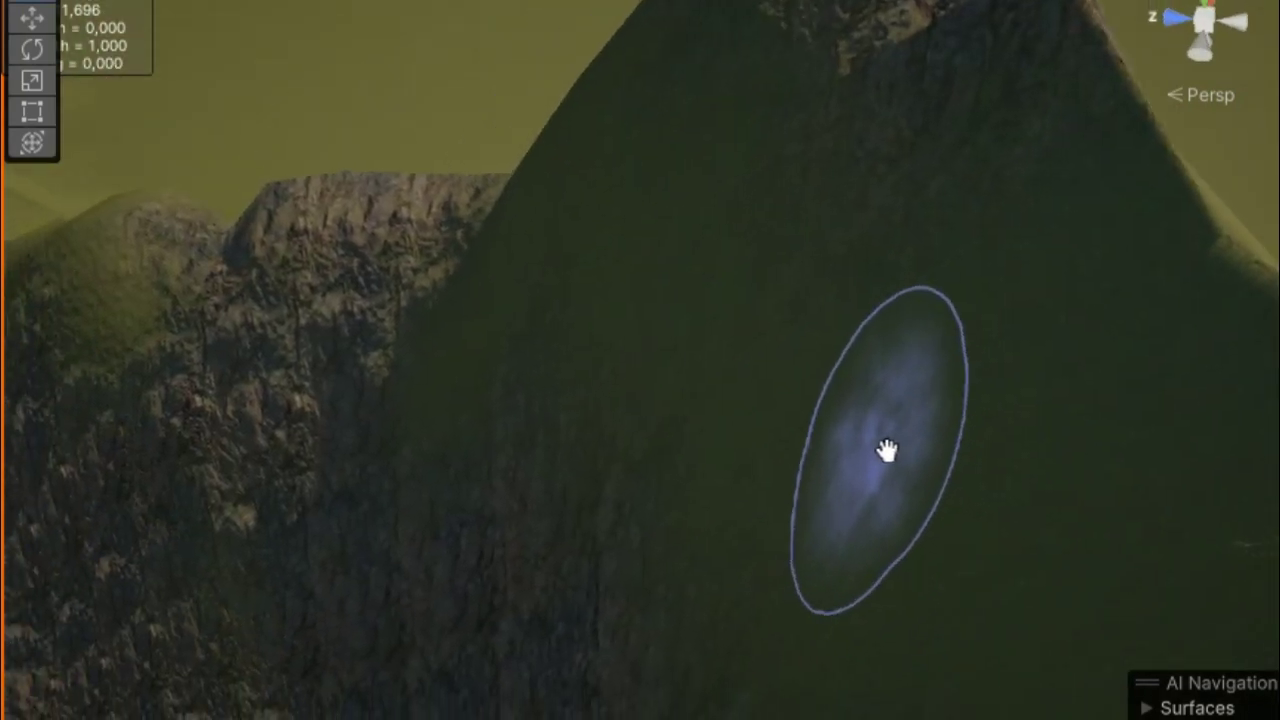
pyautogui.keyDown('alt'); pyautogui.moveTo(886, 450); pyautogui.dragTo(527, 517); pyautogui.keyUp('alt')
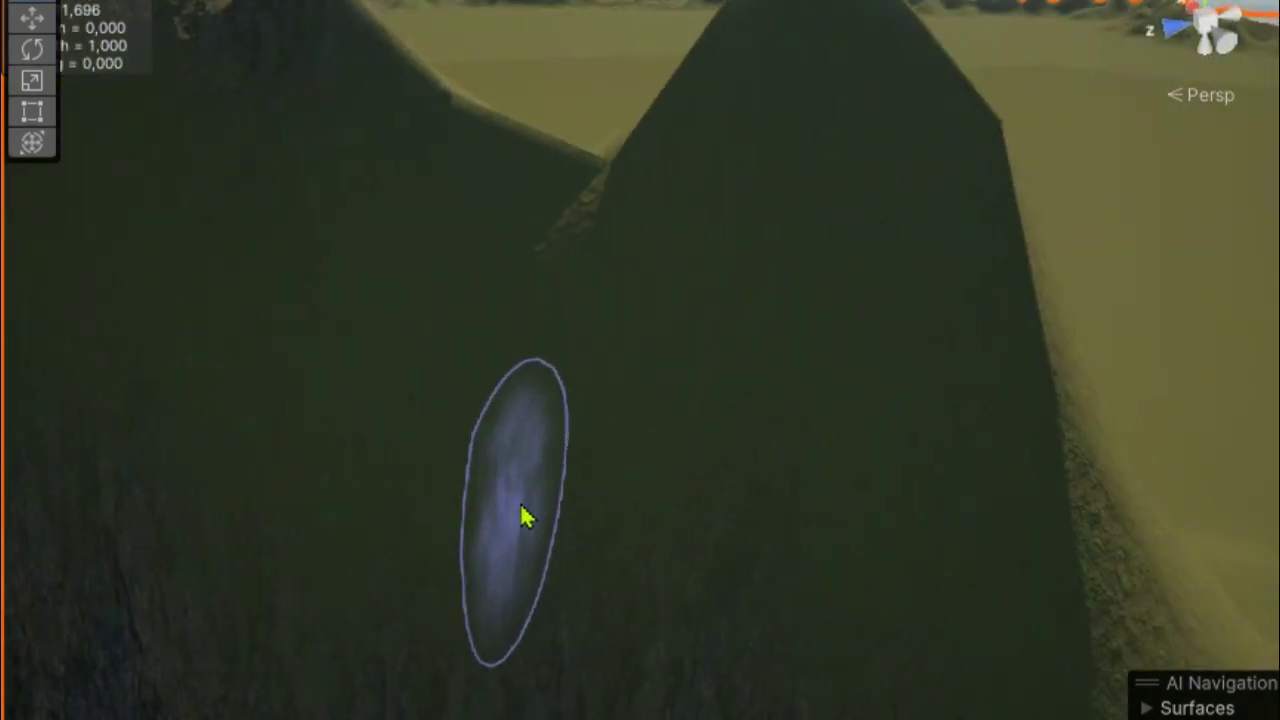
pyautogui.scroll(-5, 527, 517)
pyautogui.moveTo(549, 505); pyautogui.dragTo(490, 519, button='middle')
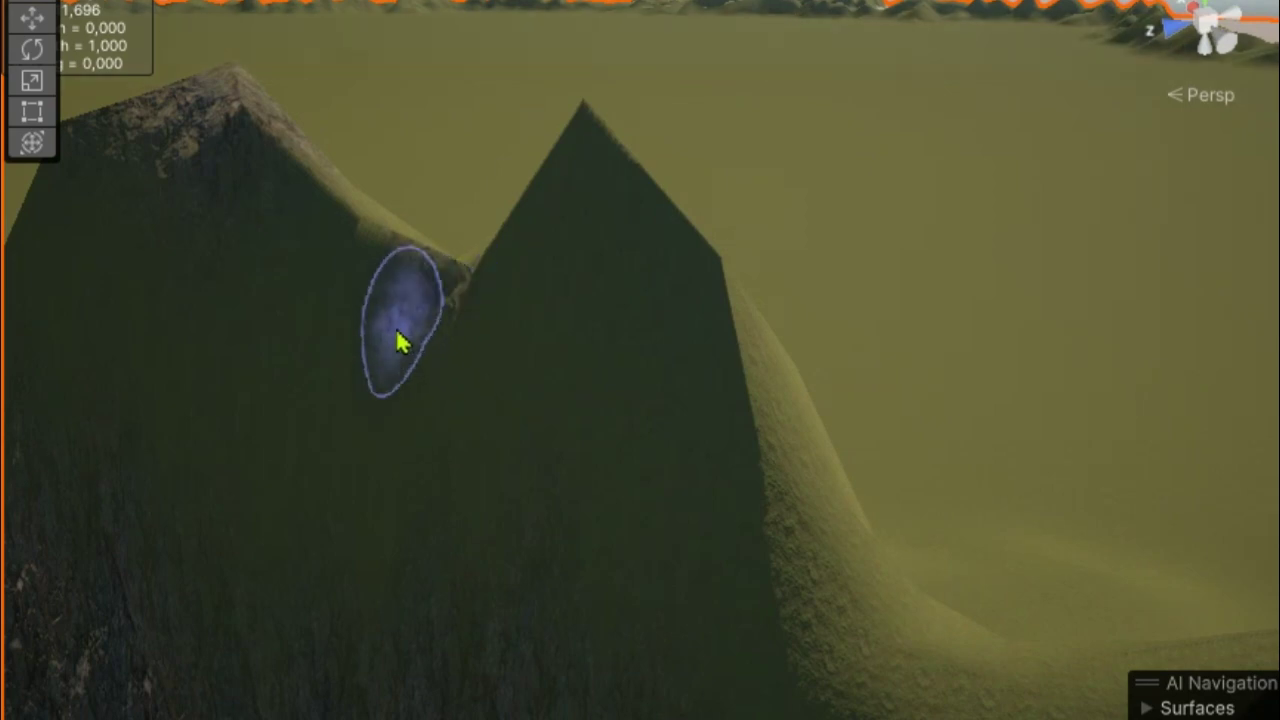
pyautogui.moveTo(1010, 348)
pyautogui.mouseDown(button='middle')
pyautogui.moveTo(575, 395)
pyautogui.moveTo(590, 412)
pyautogui.mouseUp(button='middle')
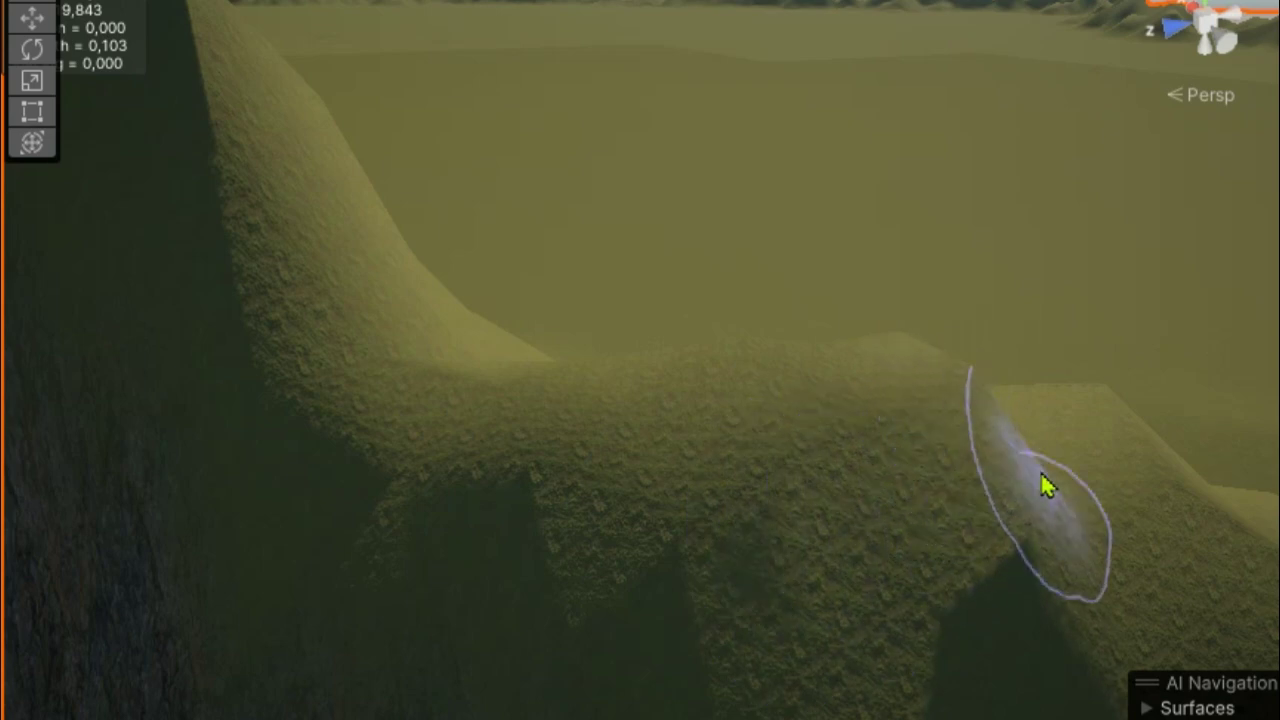
pyautogui.keyDown('alt'); pyautogui.moveTo(1046, 486); pyautogui.dragTo(843, 503); pyautogui.keyUp('alt')
pyautogui.moveTo(843, 503); pyautogui.dragTo(569, 331, button='middle')
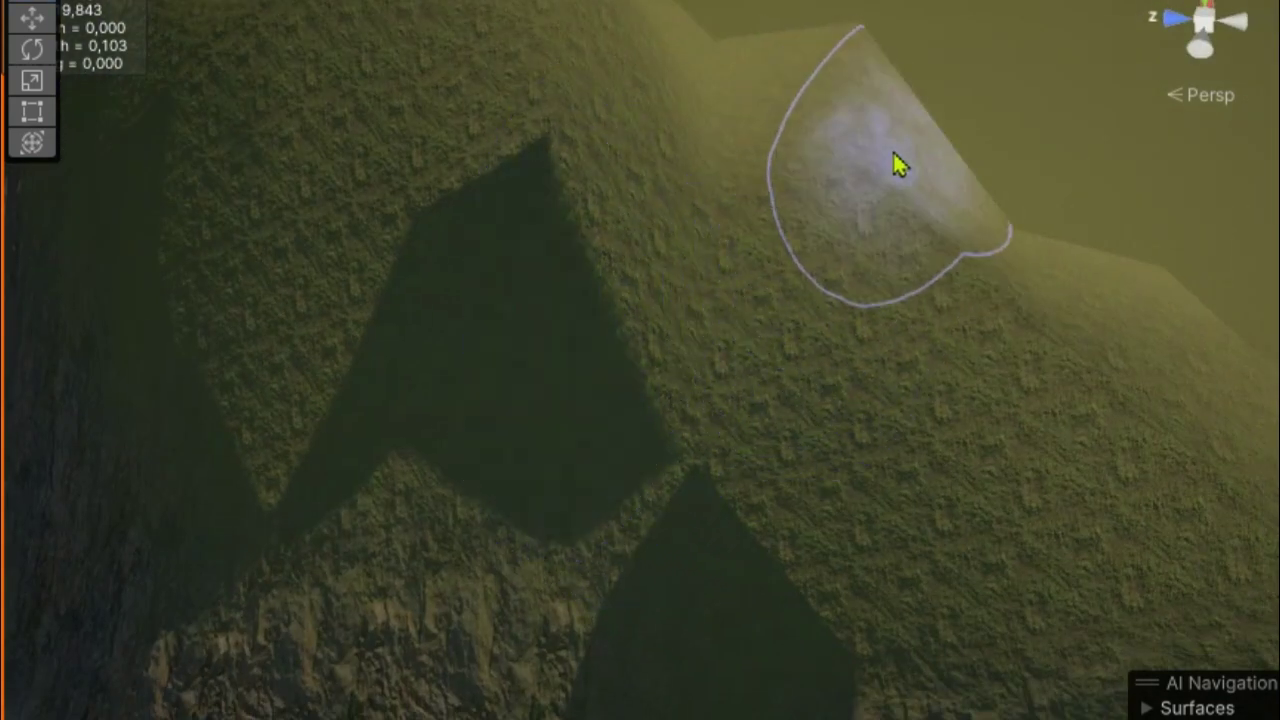
pyautogui.keyDown('alt'); pyautogui.moveTo(1114, 306); pyautogui.dragTo(683, 432); pyautogui.keyUp('alt')
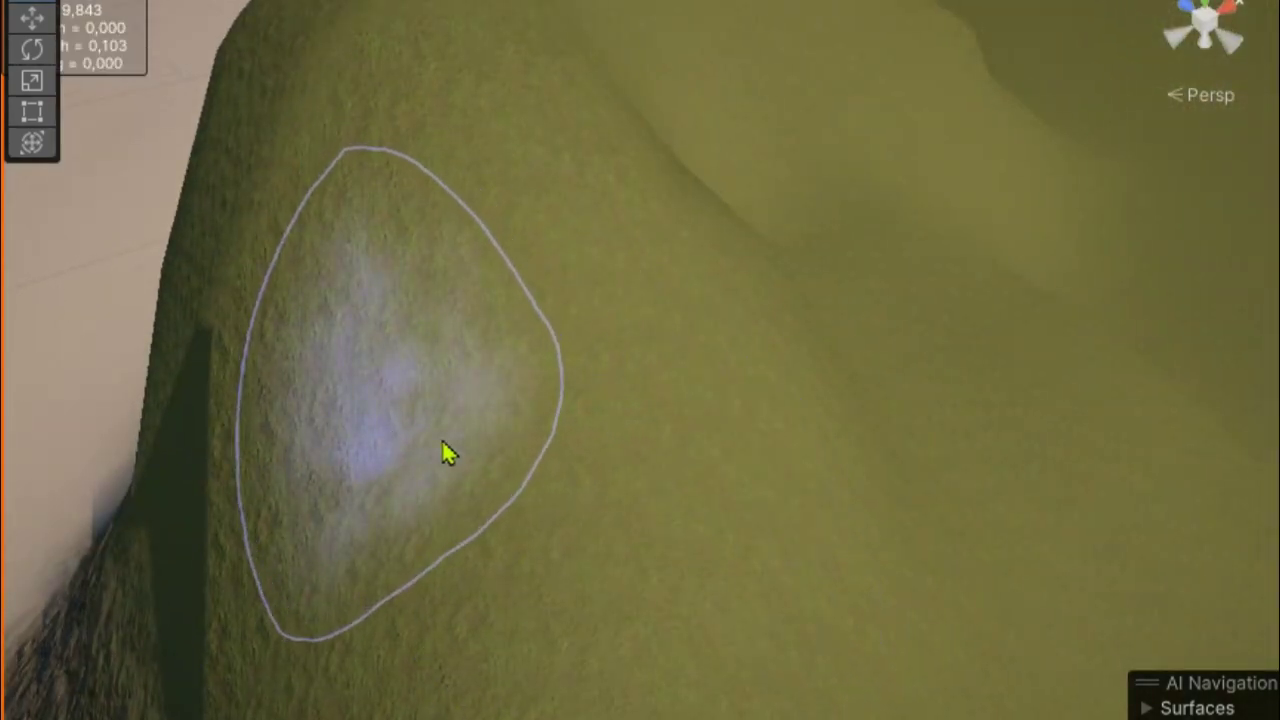
pyautogui.keyDown('alt'); pyautogui.moveTo(447, 453); pyautogui.dragTo(698, 411); pyautogui.keyUp('alt')
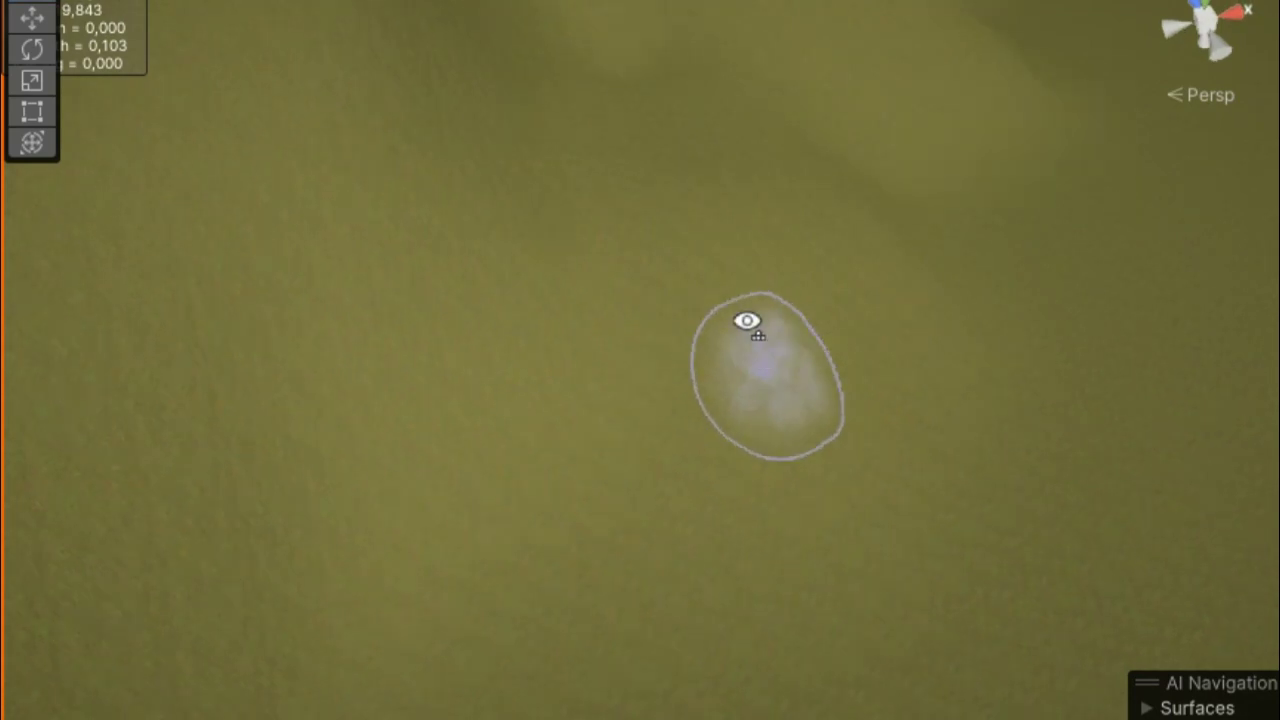
pyautogui.keyDown('alt'); pyautogui.moveTo(747, 322); pyautogui.dragTo(800, 495); pyautogui.keyUp('alt')
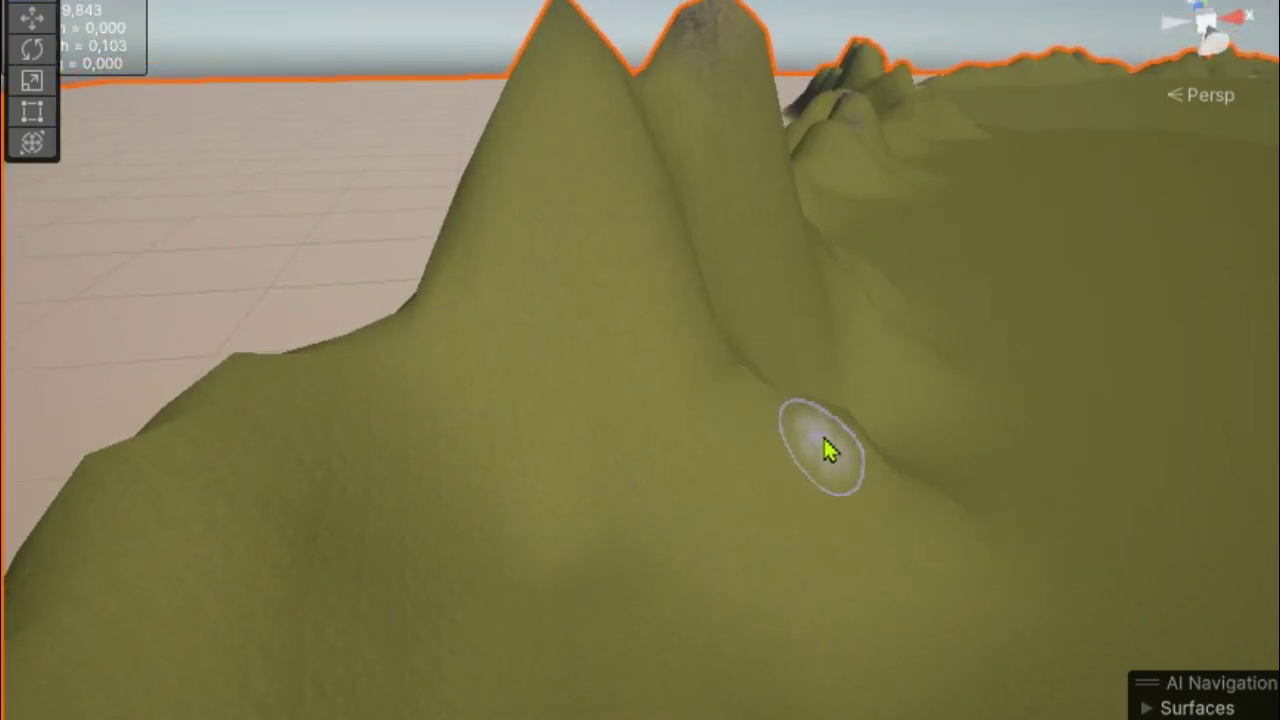
pyautogui.keyDown('alt'); pyautogui.moveTo(858, 490); pyautogui.dragTo(666, 563); pyautogui.keyUp('alt')
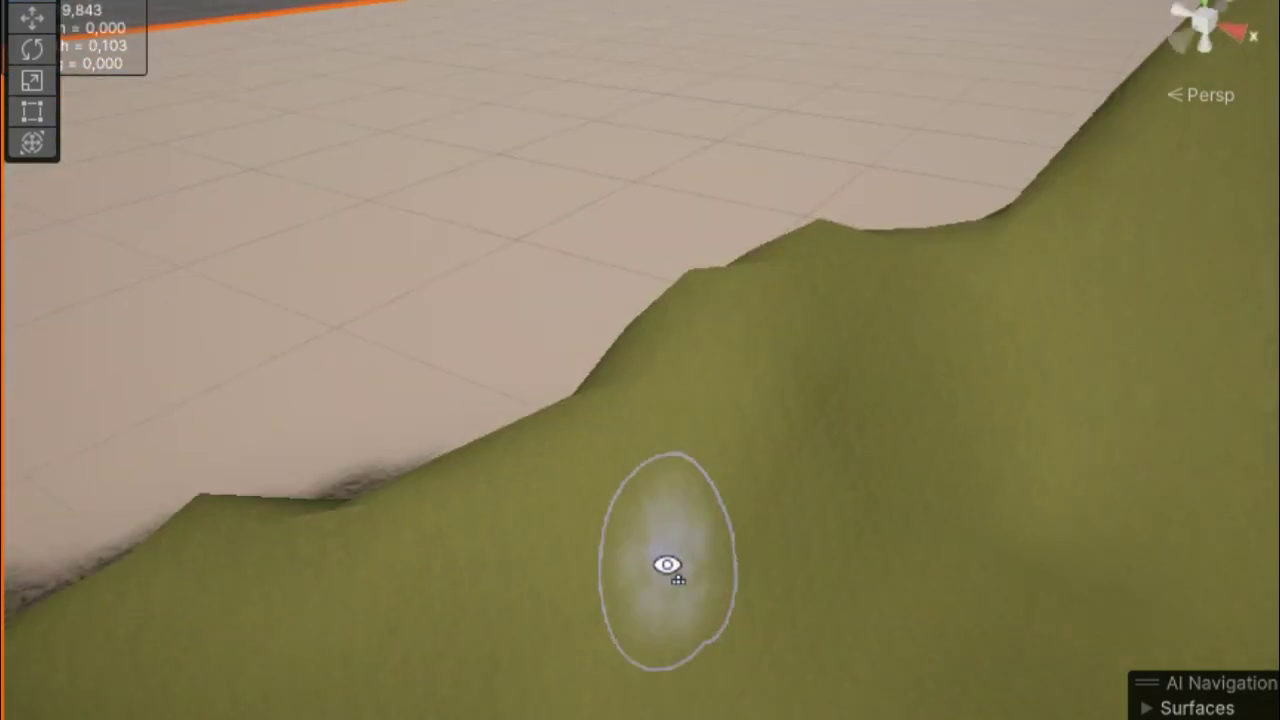
pyautogui.moveTo(666, 563); pyautogui.dragTo(830, 497, button='middle')
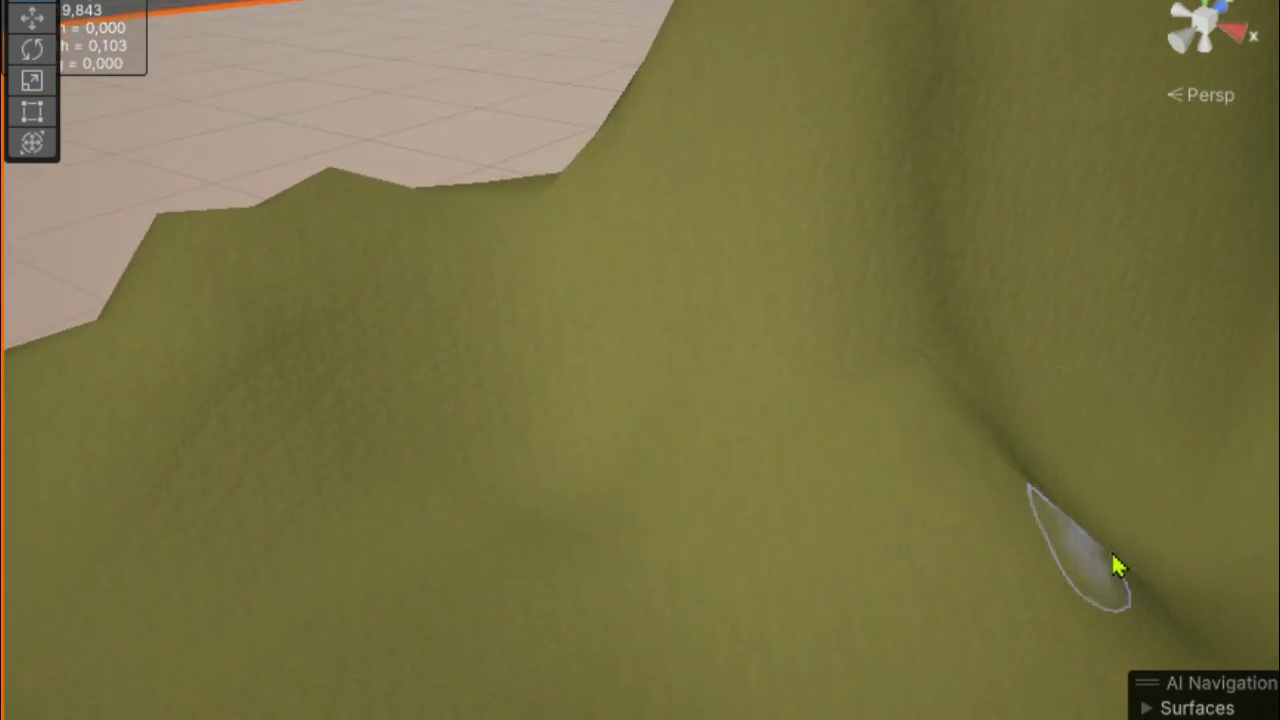
pyautogui.moveTo(1025, 483)
pyautogui.keyDown('alt'); pyautogui.mouseDown()
pyautogui.moveTo(891, 497)
pyautogui.moveTo(877, 363)
pyautogui.mouseUp(); pyautogui.keyUp('alt')
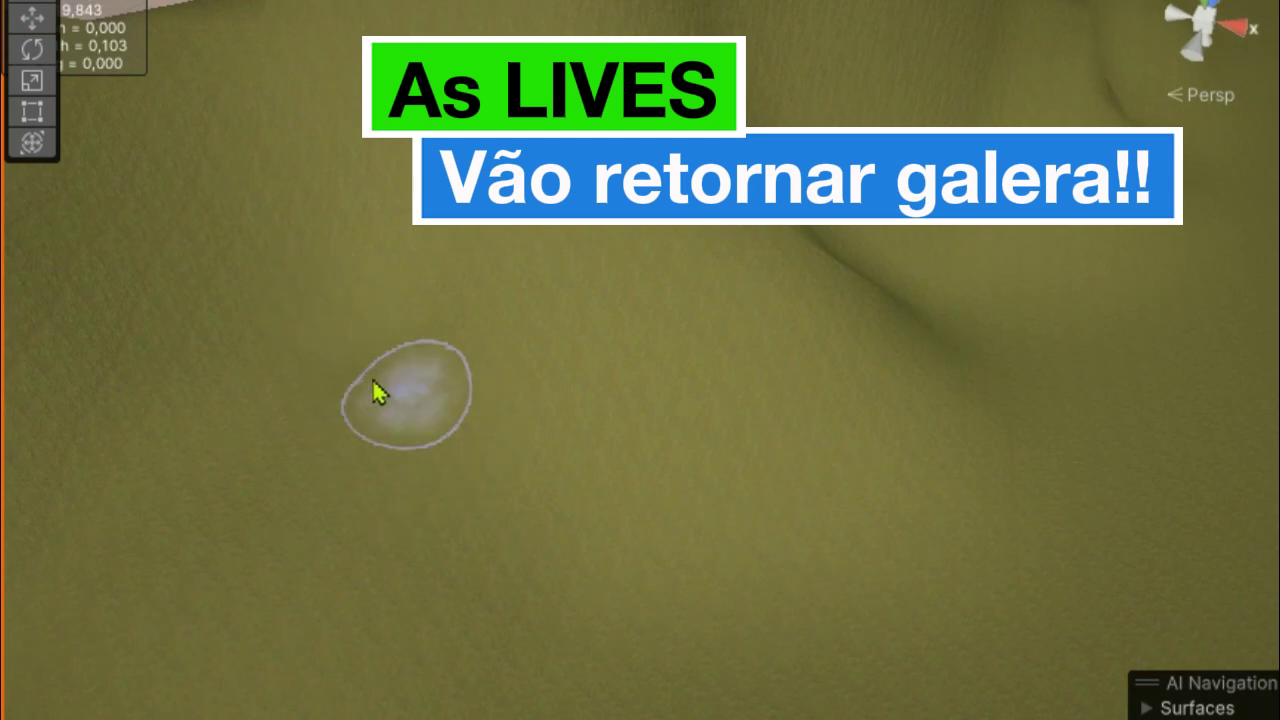
pyautogui.moveTo(374, 391)
pyautogui.keyDown('alt'); pyautogui.mouseDown()
pyautogui.moveTo(980, 565)
pyautogui.moveTo(1000, 551)
pyautogui.moveTo(686, 389)
pyautogui.moveTo(631, 329)
pyautogui.moveTo(672, 401)
pyautogui.moveTo(880, 520)
pyautogui.moveTo(1000, 560)
pyautogui.moveTo(1237, 554)
pyautogui.moveTo(846, 534)
pyautogui.moveTo(1080, 551)
pyautogui.moveTo(1258, 505)
pyautogui.mouseUp(); pyautogui.keyUp('alt')
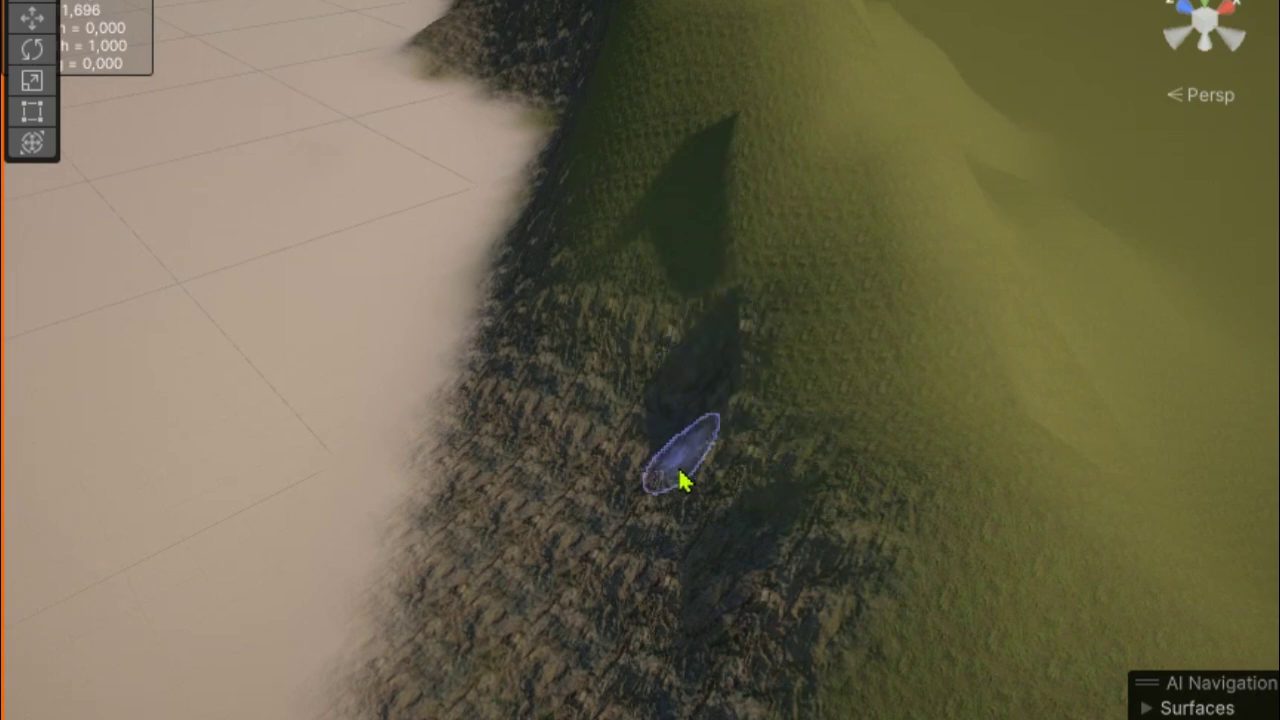
# - Paint rocky texture across the slope below the green hill
pyautogui.moveTo(680, 480); pyautogui.dragTo(846, 523, button='middle')
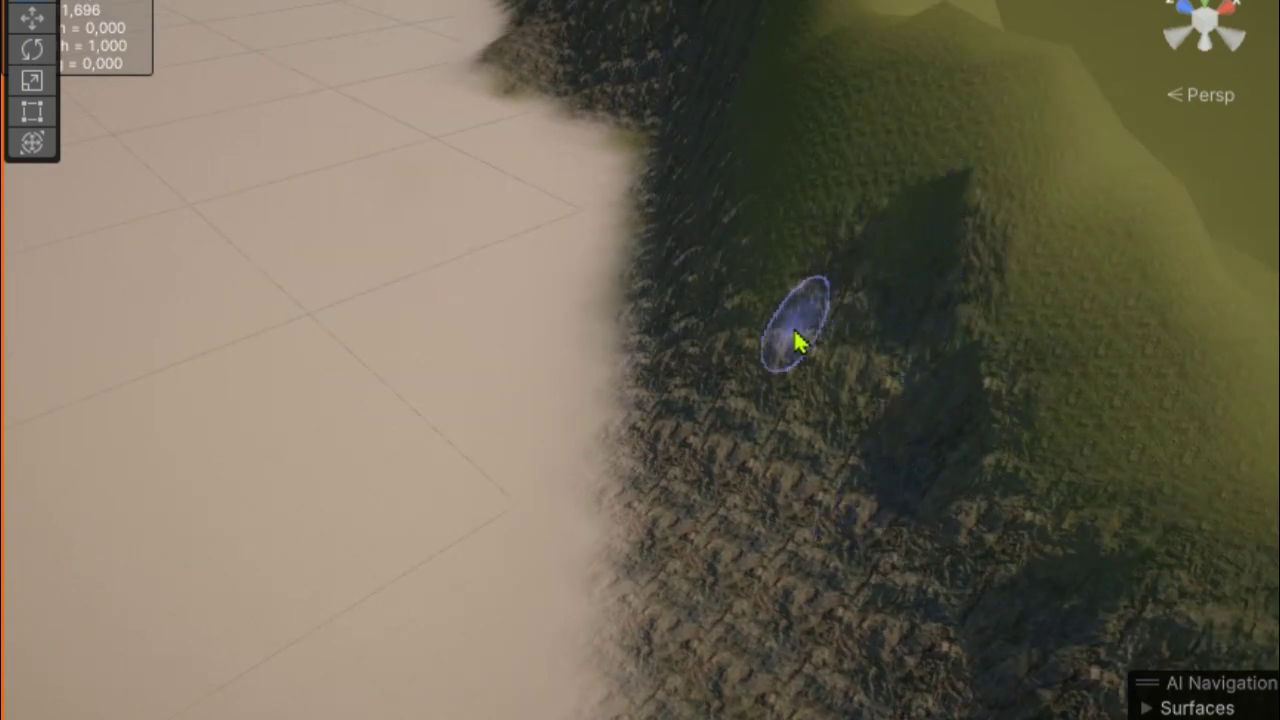
pyautogui.moveTo(780, 350)
pyautogui.keyDown('alt'); pyautogui.mouseDown()
pyautogui.moveTo(1031, 409)
pyautogui.moveTo(1088, 250)
pyautogui.mouseUp(); pyautogui.keyUp('alt')
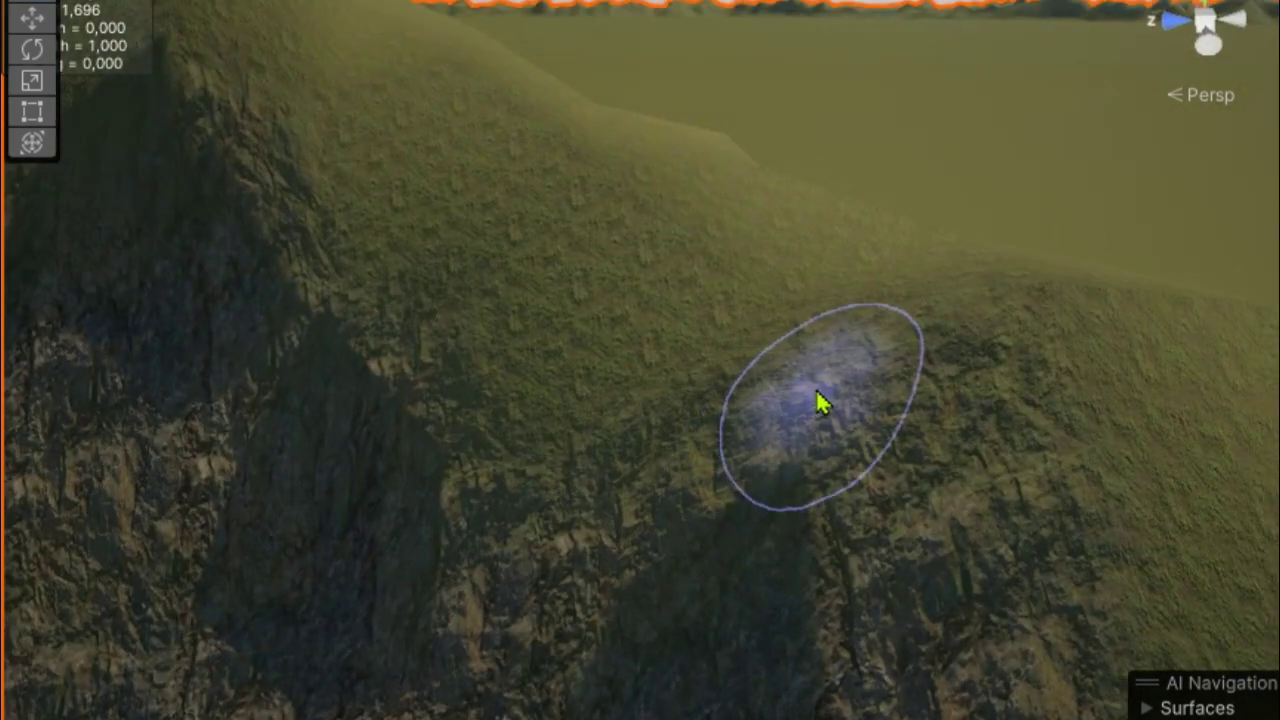
pyautogui.keyDown('alt'); pyautogui.moveTo(740, 503); pyautogui.dragTo(937, 491); pyautogui.keyUp('alt')
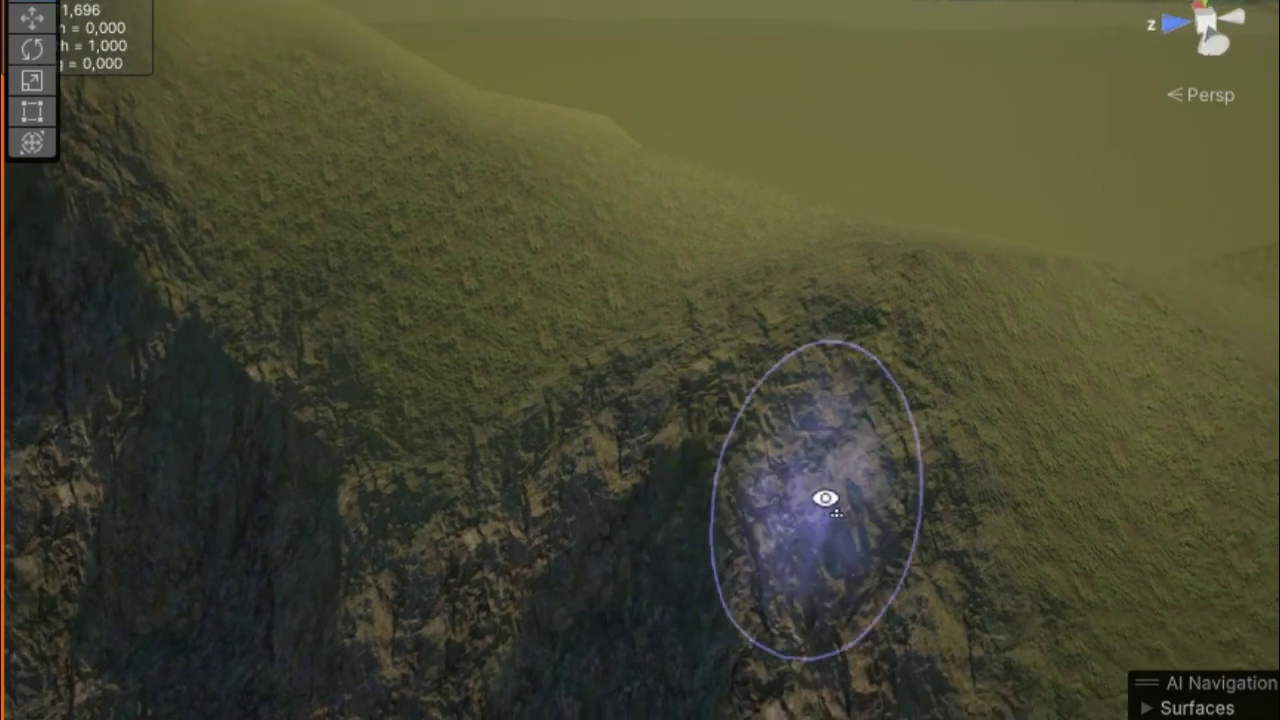
pyautogui.moveTo(937, 491)
pyautogui.mouseDown(button='middle')
pyautogui.moveTo(805, 510)
pyautogui.moveTo(749, 491)
pyautogui.mouseUp(button='middle')
pyautogui.moveTo(749, 491); pyautogui.dragTo(915, 555)
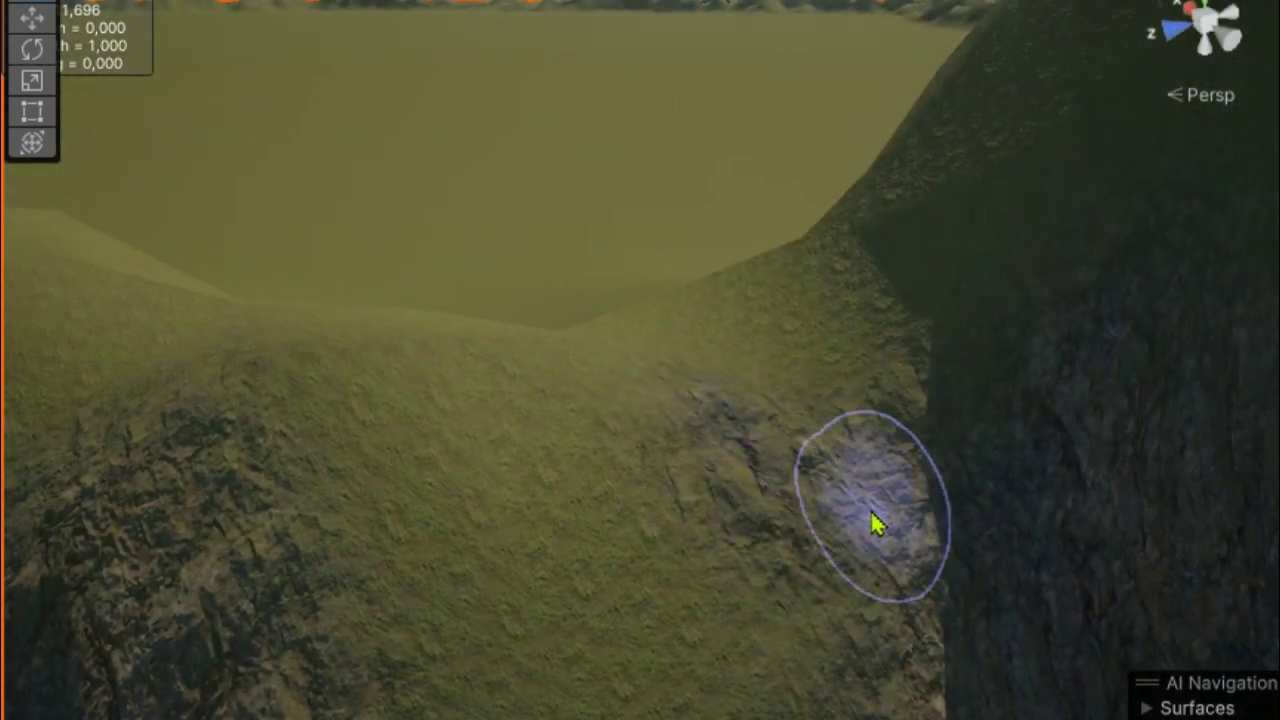
# - Frame the shadowed hillside and cliff face, then paint rock texture over the shadowed slope
pyautogui.moveTo(766, 557); pyautogui.dragTo(997, 677, button='middle')
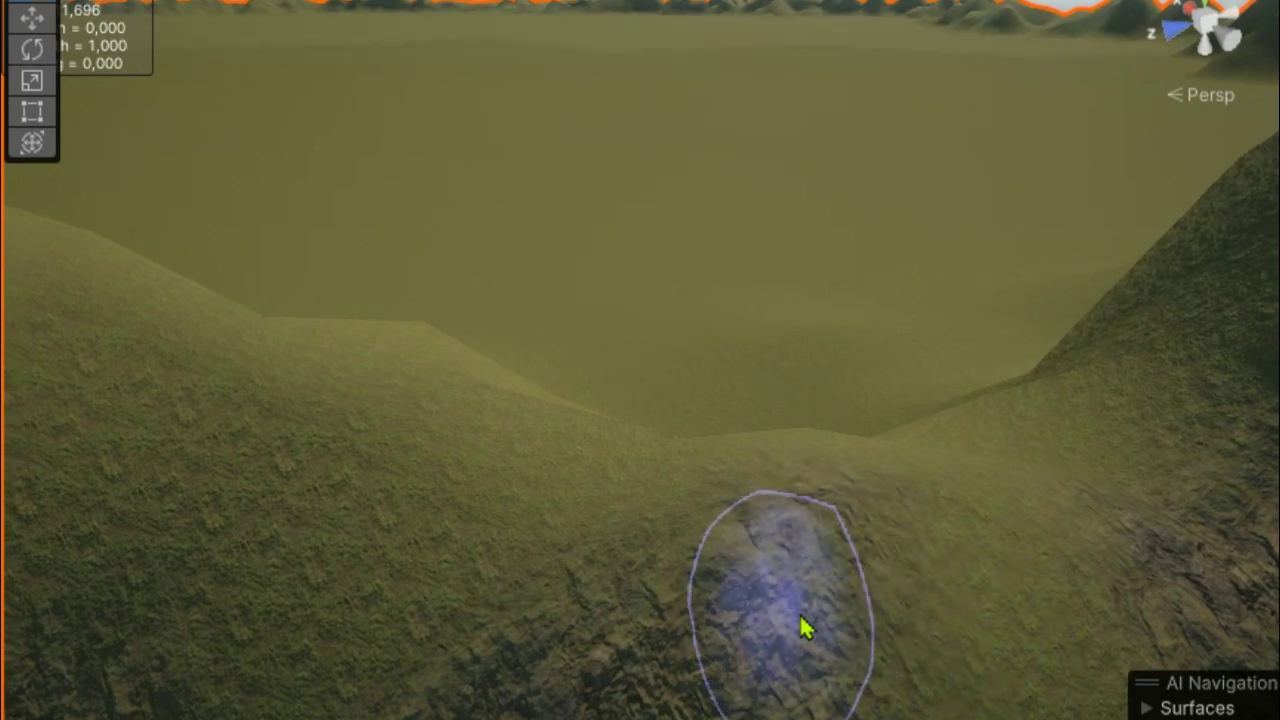
pyautogui.moveTo(806, 626)
pyautogui.mouseDown(button='middle')
pyautogui.moveTo(1114, 643)
pyautogui.moveTo(1245, 665)
pyautogui.mouseUp(button='middle')
pyautogui.press('f')
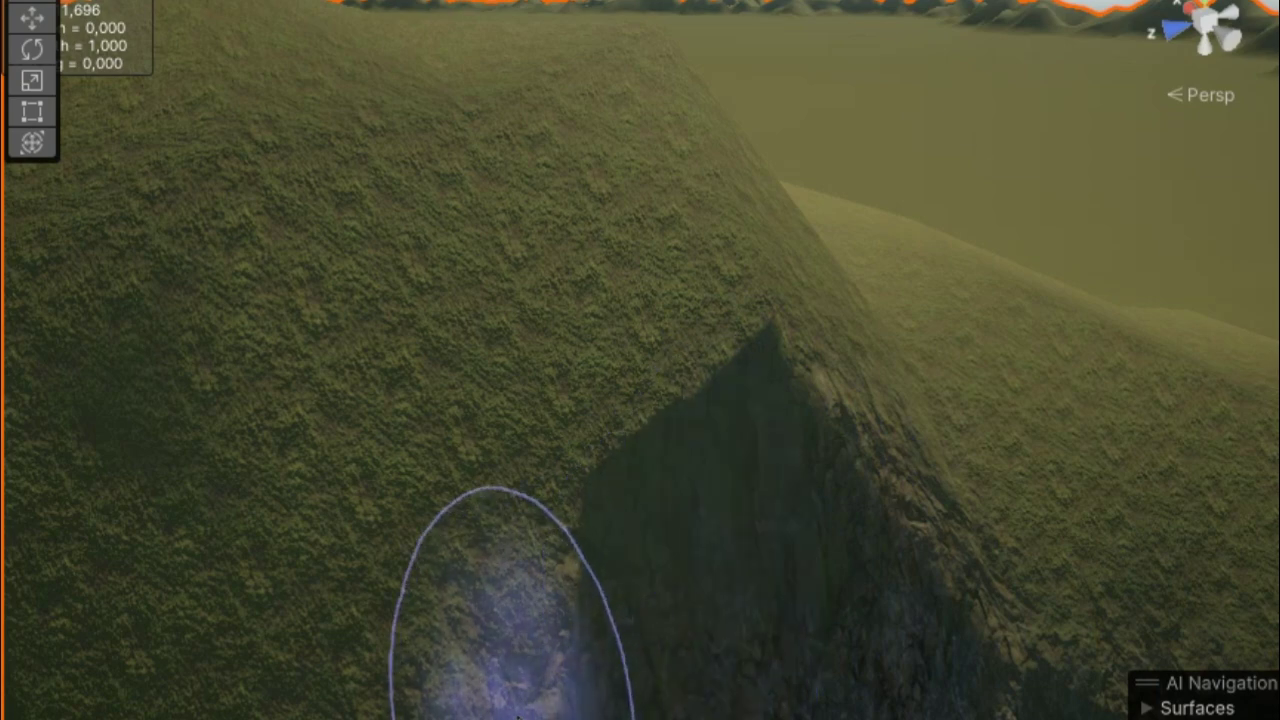
pyautogui.moveTo(900, 551); pyautogui.dragTo(425, 700, button='right')
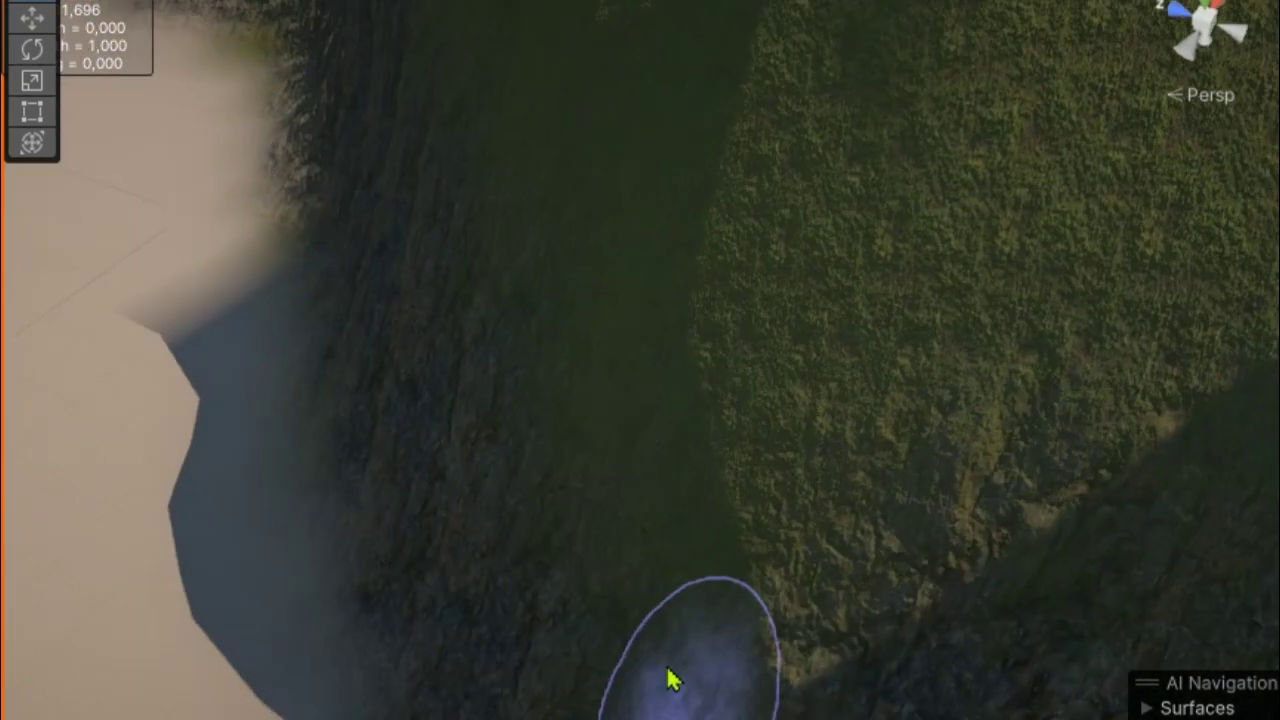
pyautogui.moveTo(714, 551); pyautogui.dragTo(917, 600, button='middle')
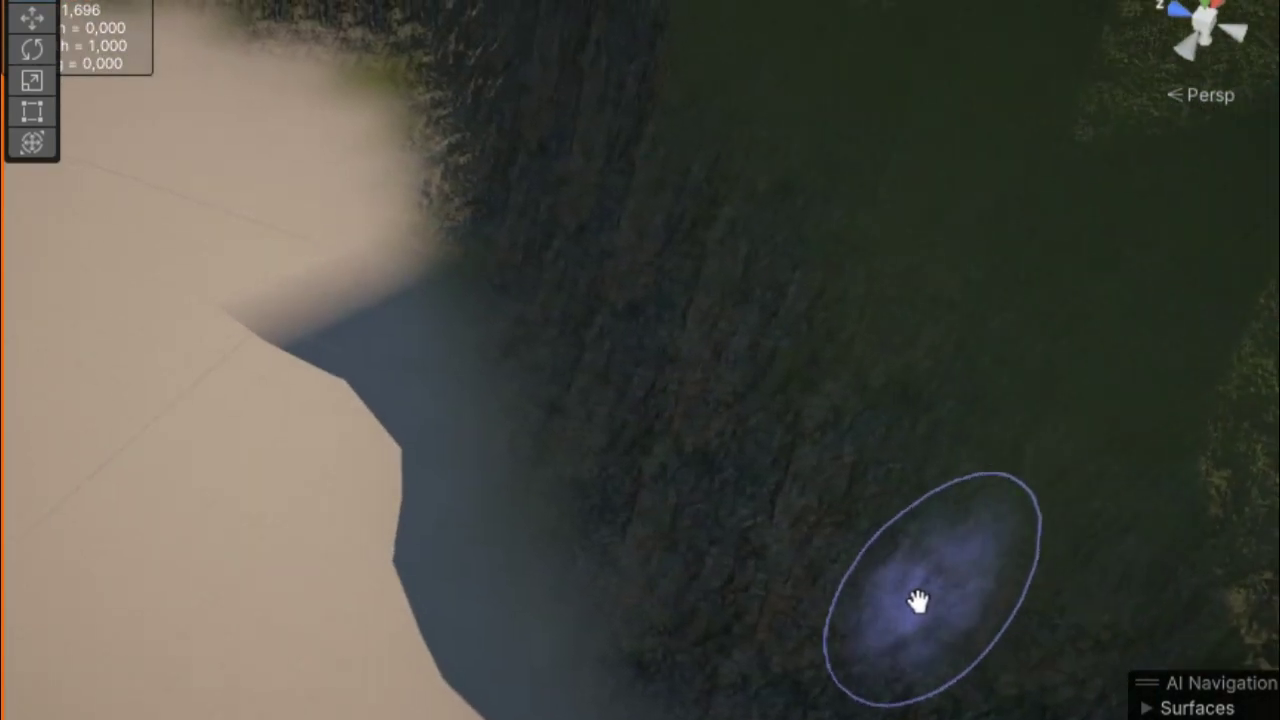
pyautogui.moveTo(917, 600)
pyautogui.keyDown('alt'); pyautogui.mouseDown()
pyautogui.moveTo(1011, 423)
pyautogui.moveTo(893, 622)
pyautogui.mouseUp(); pyautogui.keyUp('alt')
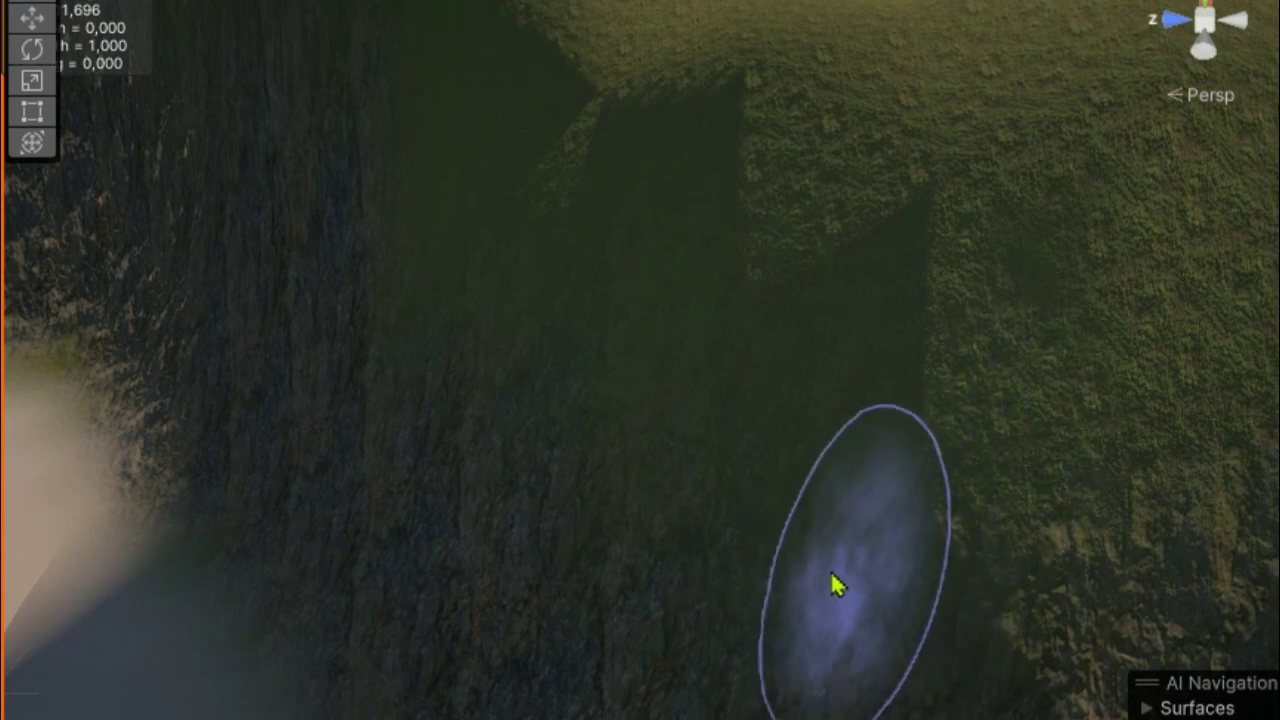
pyautogui.moveTo(672, 375)
pyautogui.mouseDown()
pyautogui.moveTo(657, 243)
pyautogui.moveTo(522, 312)
pyautogui.mouseUp()
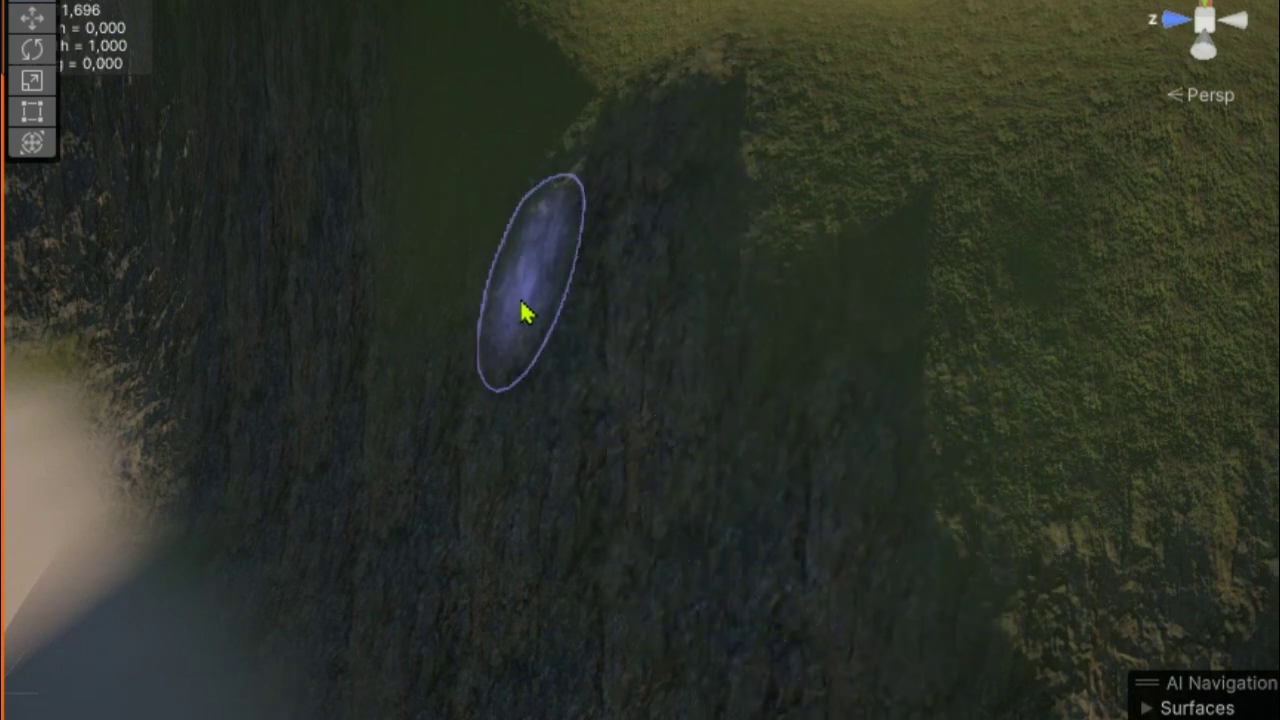
# - Paint rocky texture across the adjoining green slope
pyautogui.moveTo(492, 560); pyautogui.dragTo(696, 562, button='middle')
pyautogui.moveTo(968, 710); pyautogui.dragTo(843, 530)
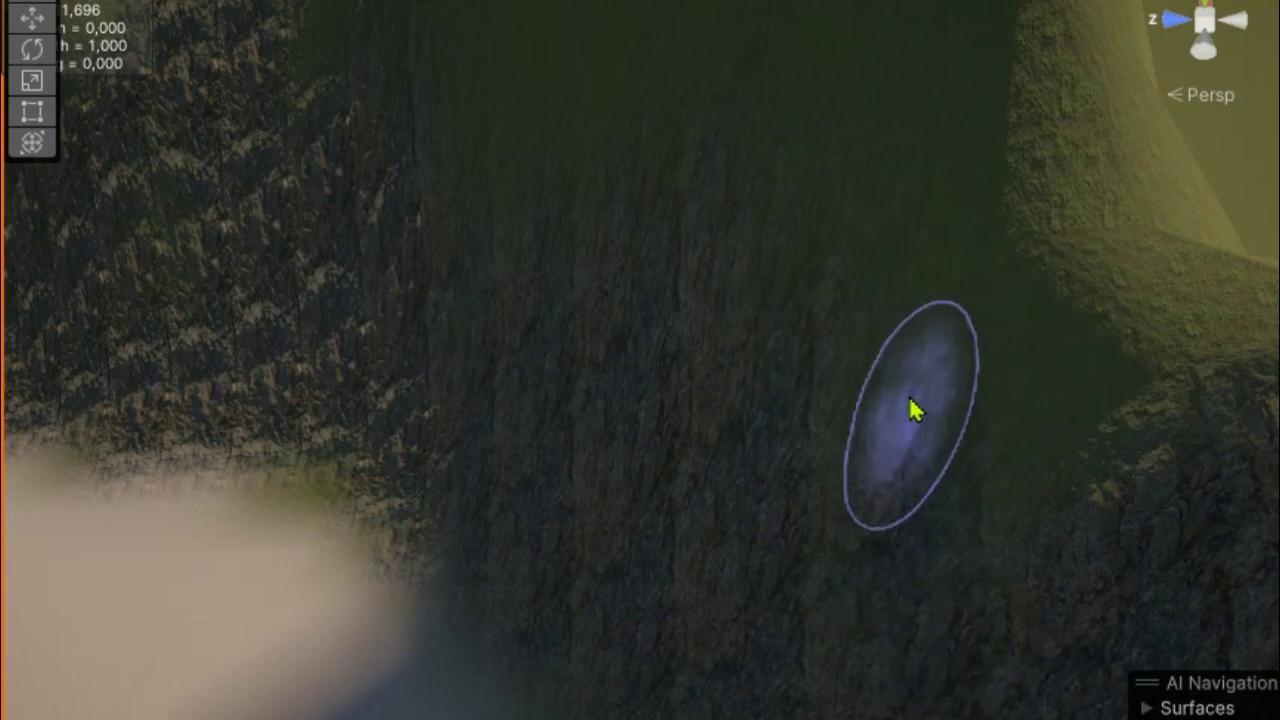
pyautogui.moveTo(843, 530); pyautogui.dragTo(1135, 362, button='right')
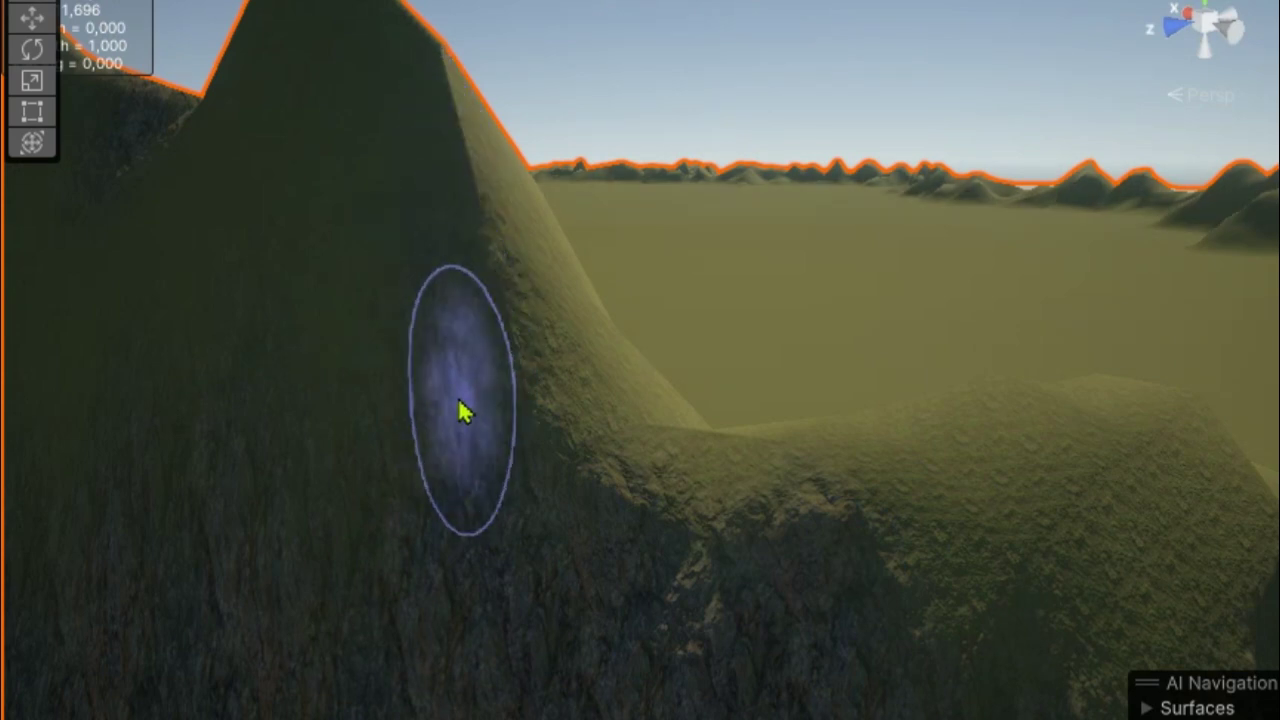
# - Pan and zoom across the mountain slopes toward the plain and distant ridge
pyautogui.moveTo(620, 591); pyautogui.dragTo(985, 630, button='middle')
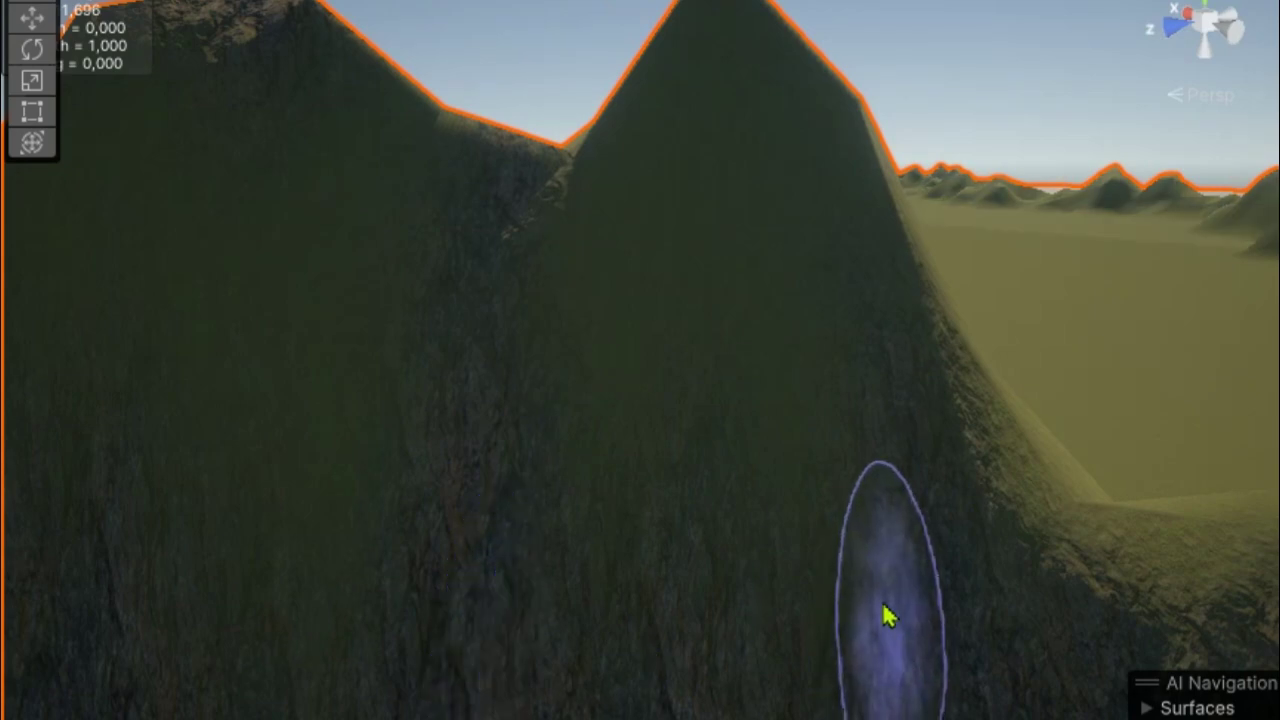
pyautogui.scroll(-3, 920, 600)
pyautogui.scroll(-3, 948, 586)
pyautogui.moveTo(948, 586); pyautogui.dragTo(315, 542, button='middle')
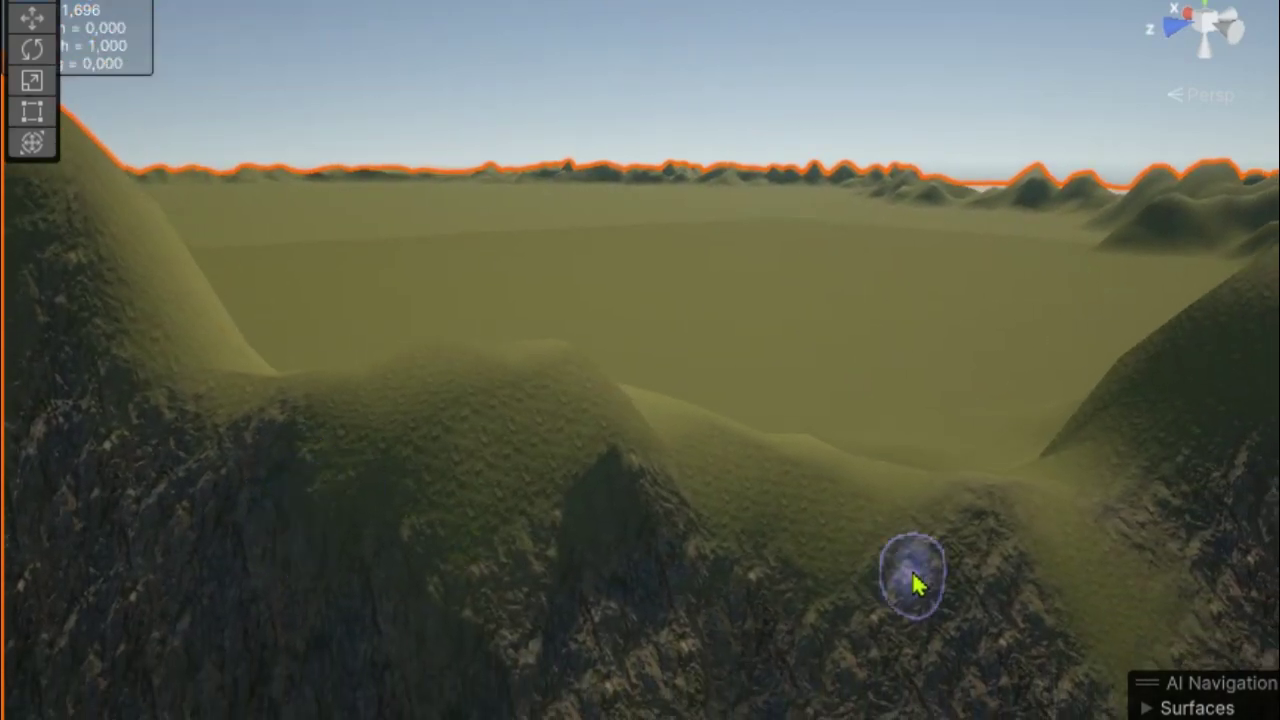
pyautogui.moveTo(914, 586); pyautogui.dragTo(409, 423, button='middle')
pyautogui.scroll(3, 650, 488)
pyautogui.moveTo(650, 488); pyautogui.dragTo(95, 598, button='middle')
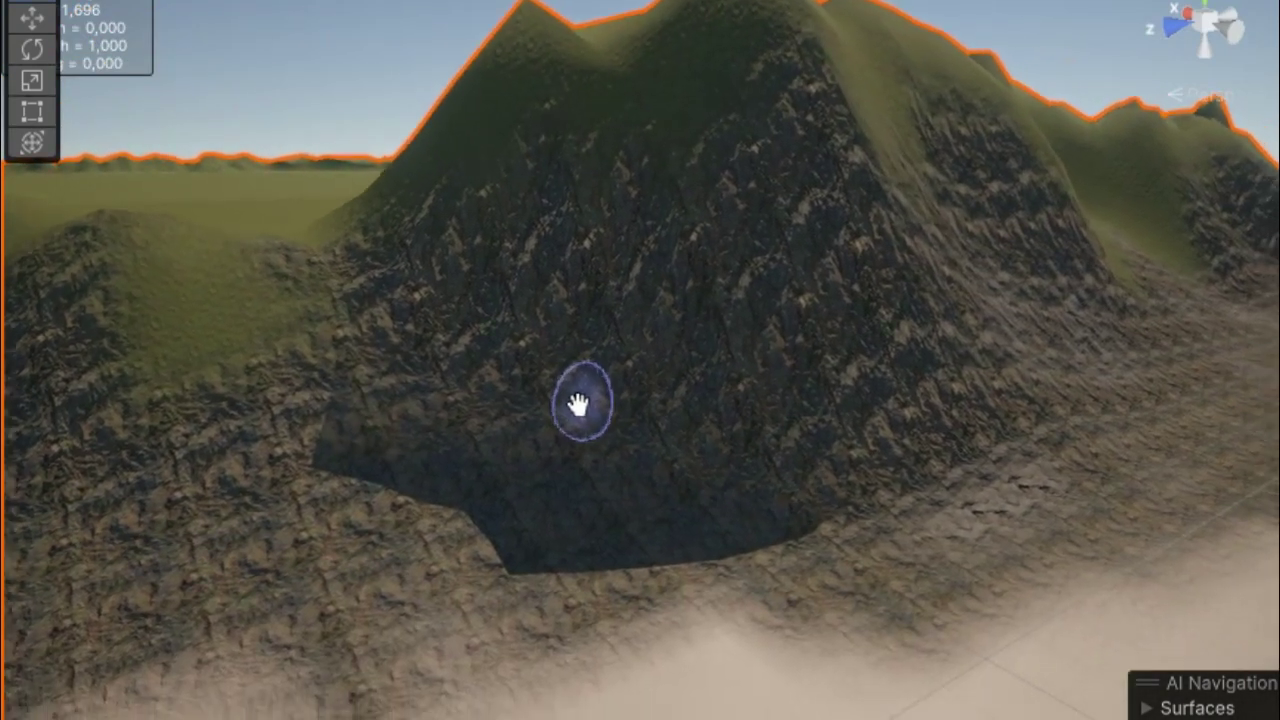
pyautogui.moveTo(528, 562); pyautogui.dragTo(786, 651, button='middle')
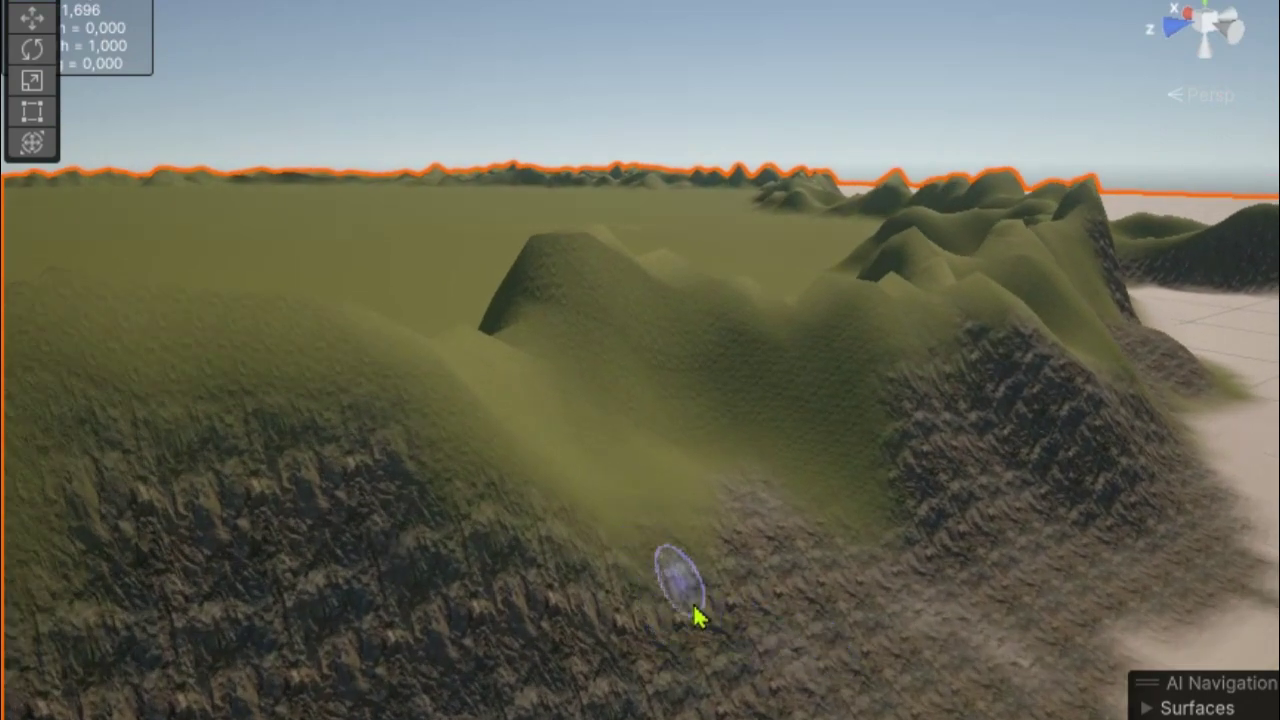
# - Paint rock texture into the hollow between the hills
pyautogui.moveTo(697, 617); pyautogui.dragTo(534, 620, button='right')
pyautogui.moveTo(534, 620); pyautogui.dragTo(771, 609, button='middle')
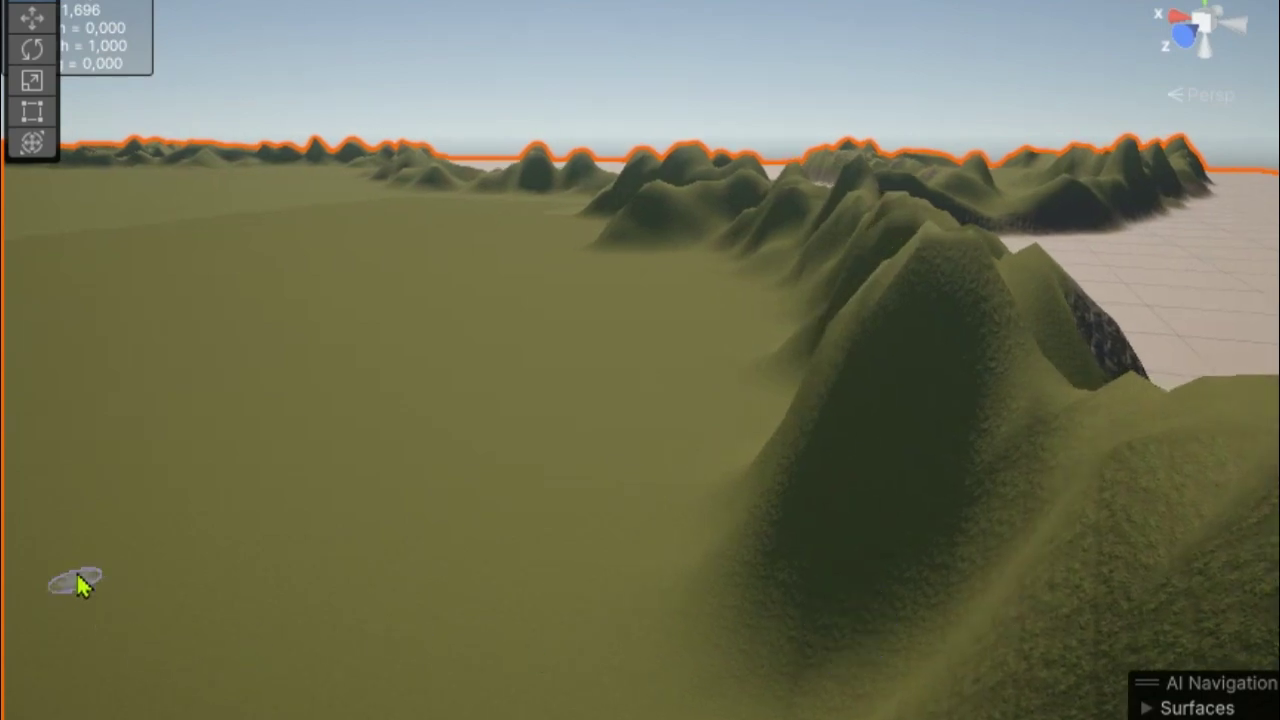
pyautogui.moveTo(80, 585); pyautogui.dragTo(814, 563, button='right')
pyautogui.moveTo(814, 563); pyautogui.dragTo(134, 563, button='middle')
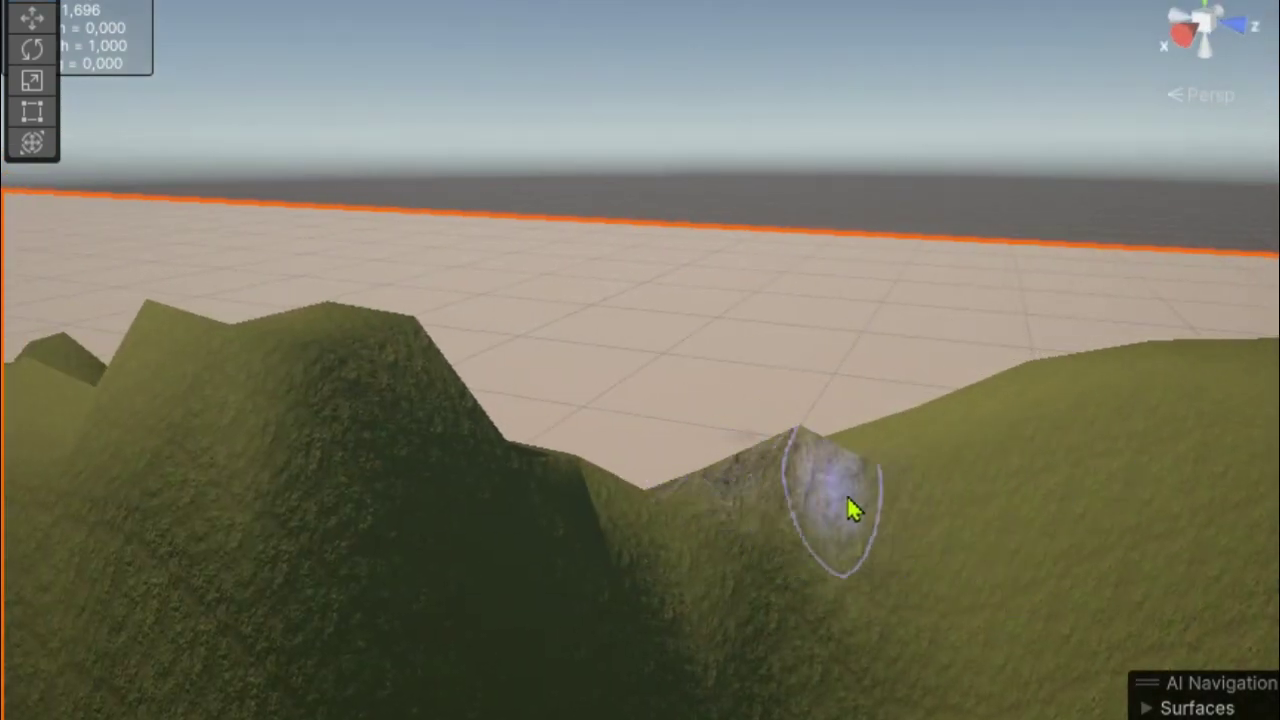
pyautogui.moveTo(575, 535); pyautogui.dragTo(700, 612)
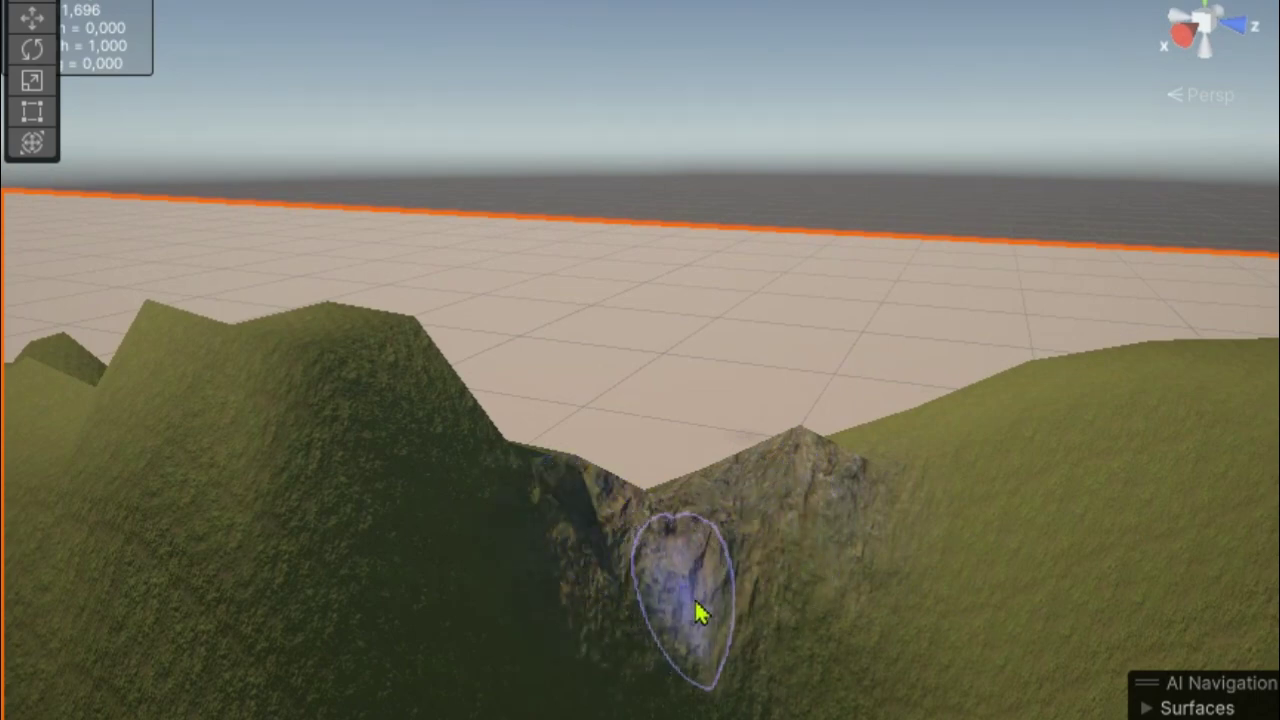
# - Paint rock texture over the grass slope near the shadowed rocky area
pyautogui.moveTo(783, 570); pyautogui.dragTo(1129, 614, button='right')
pyautogui.moveTo(1129, 614)
pyautogui.mouseDown(button='middle')
pyautogui.moveTo(506, 654)
pyautogui.moveTo(954, 669)
pyautogui.mouseUp(button='middle')
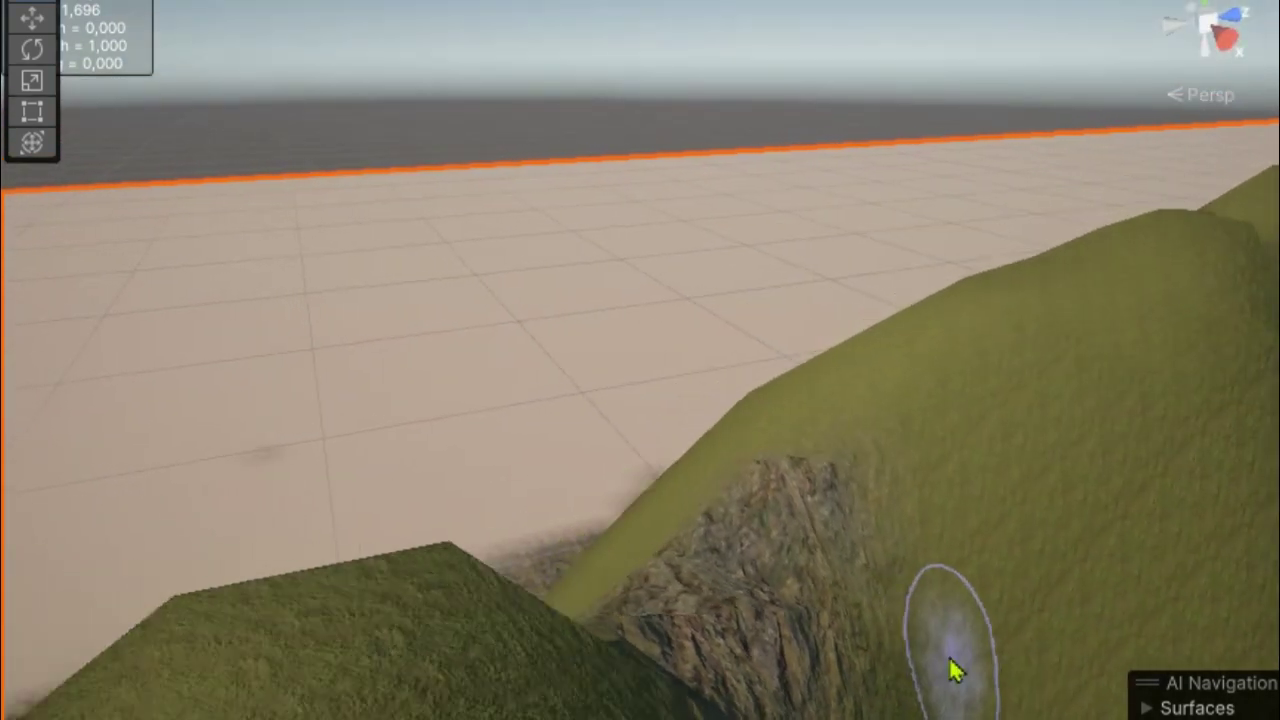
pyautogui.moveTo(954, 669)
pyautogui.mouseDown(button='right')
pyautogui.moveTo(918, 601)
pyautogui.moveTo(871, 606)
pyautogui.mouseUp(button='right')
pyautogui.scroll(5, 871, 606)
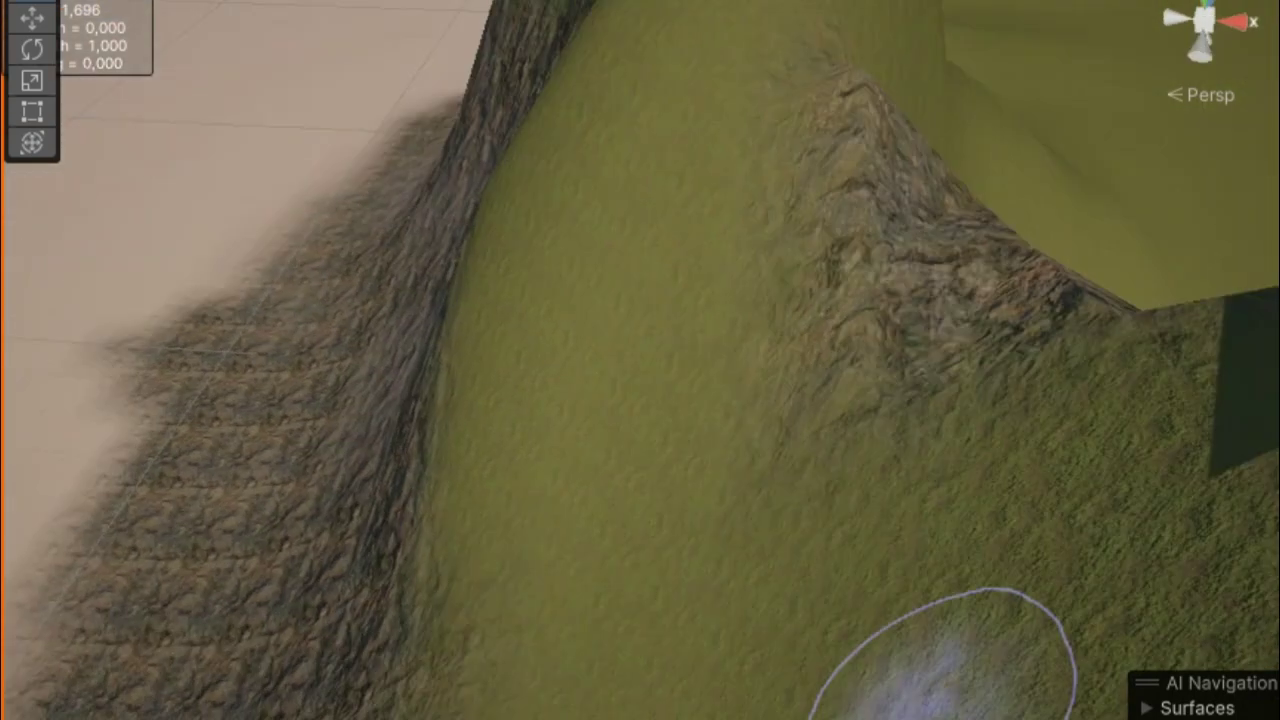
pyautogui.moveTo(809, 423)
pyautogui.mouseDown(button='right')
pyautogui.moveTo(977, 337)
pyautogui.moveTo(706, 317)
pyautogui.mouseUp(button='right')
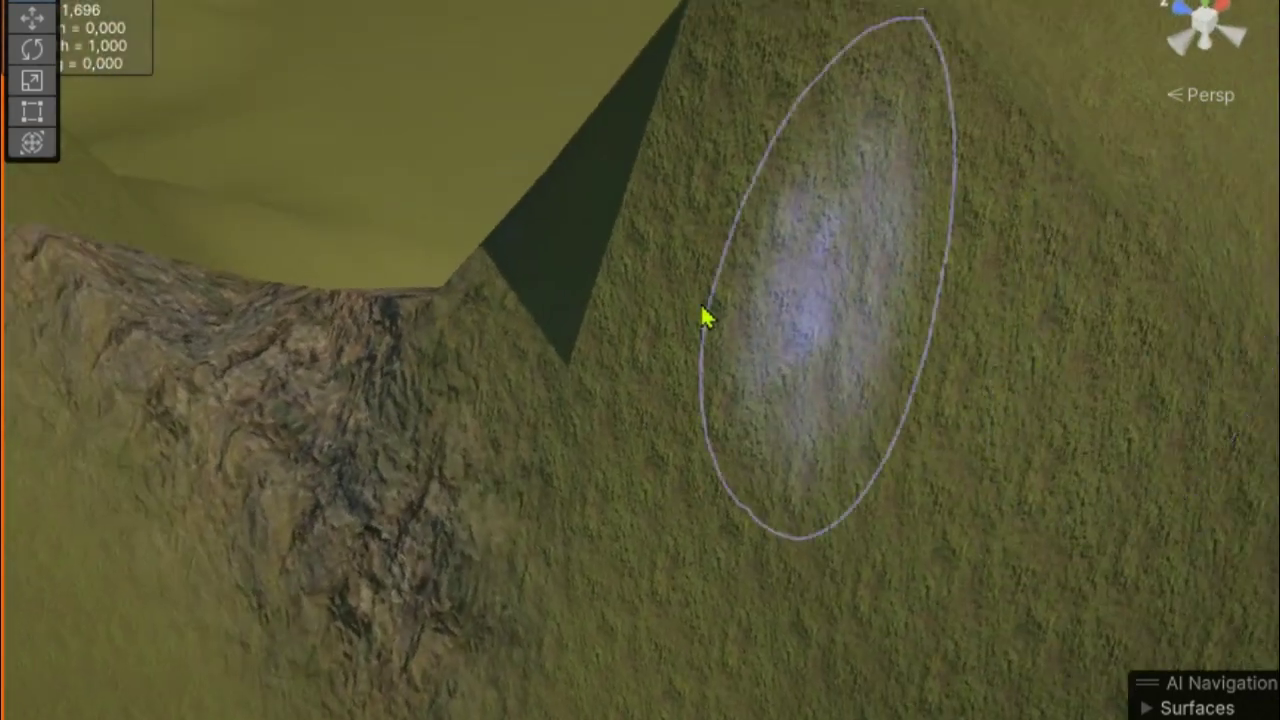
pyautogui.moveTo(530, 362)
pyautogui.mouseDown()
pyautogui.moveTo(597, 271)
pyautogui.moveTo(629, 349)
pyautogui.moveTo(549, 260)
pyautogui.moveTo(812, 437)
pyautogui.mouseUp()
# - Paint rock texture onto the broad grassy slope and the slopes around it
pyautogui.moveTo(812, 437)
pyautogui.mouseDown(button='right')
pyautogui.moveTo(806, 486)
pyautogui.moveTo(443, 363)
pyautogui.mouseUp(button='right')
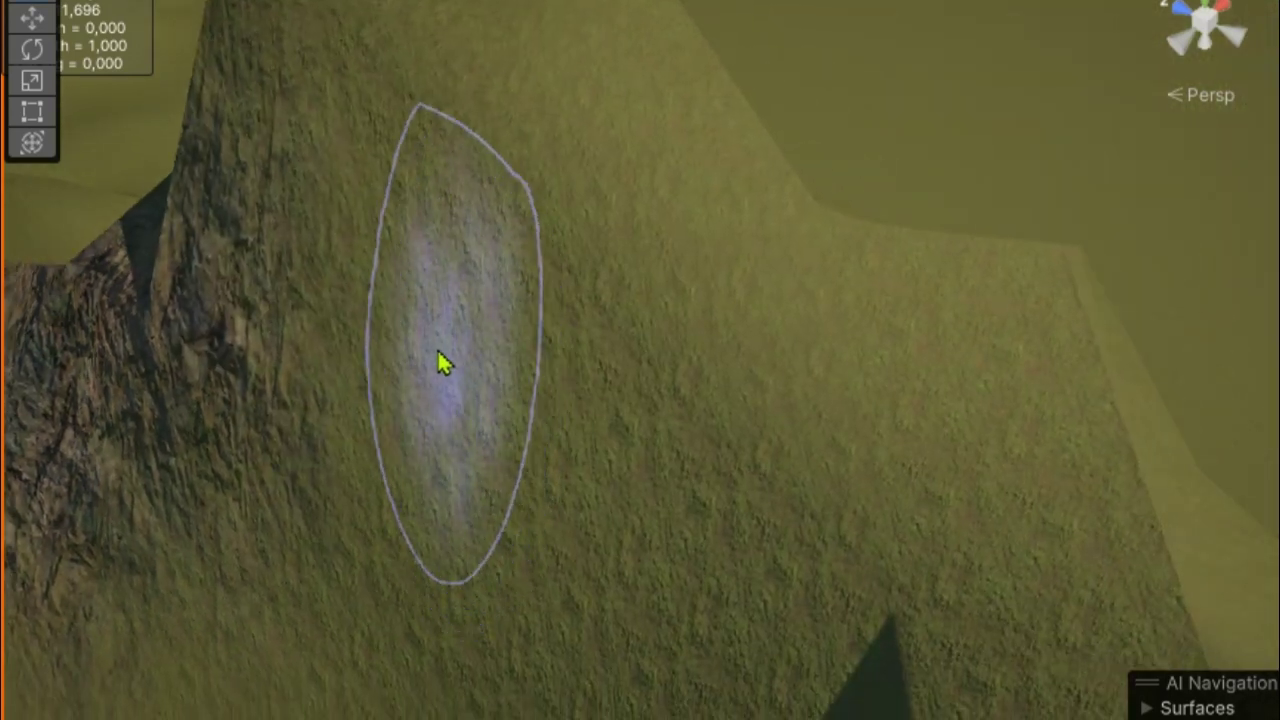
pyautogui.moveTo(448, 452)
pyautogui.mouseDown()
pyautogui.moveTo(400, 386)
pyautogui.moveTo(551, 389)
pyautogui.moveTo(417, 437)
pyautogui.moveTo(382, 418)
pyautogui.mouseUp()
pyautogui.moveTo(771, 537); pyautogui.dragTo(820, 443, button='right')
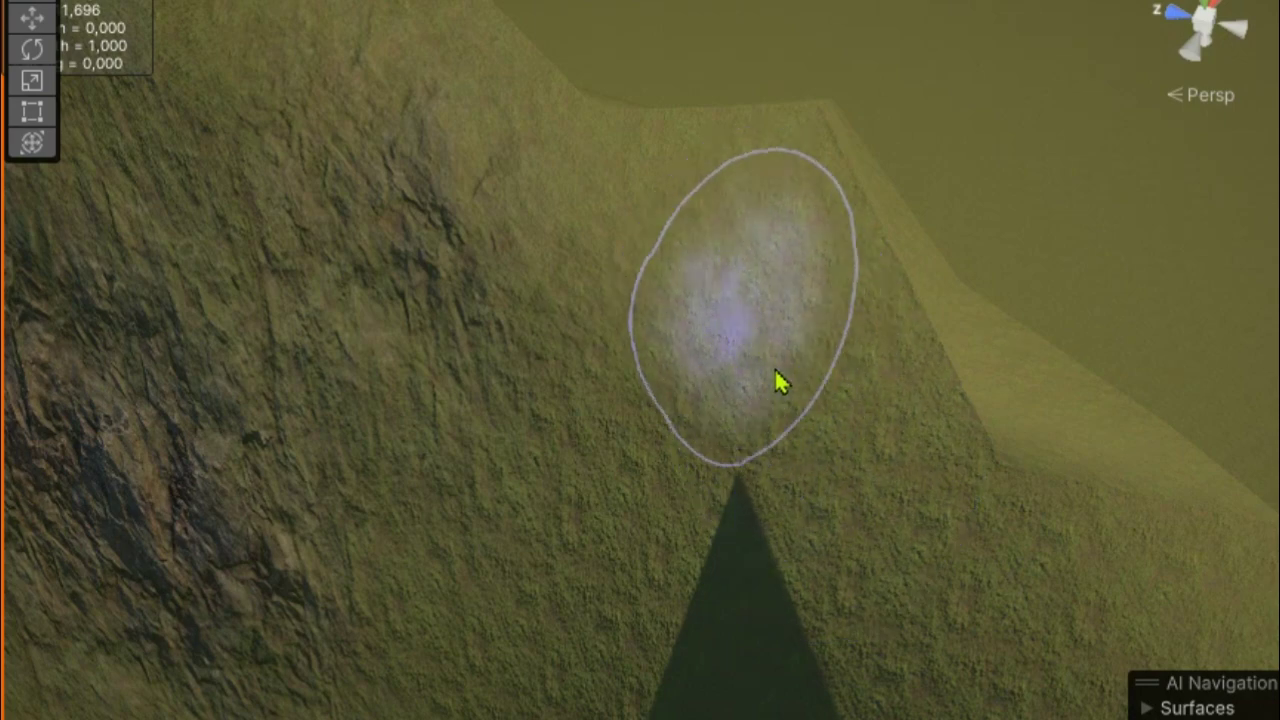
pyautogui.moveTo(780, 380)
pyautogui.mouseDown()
pyautogui.moveTo(764, 460)
pyautogui.moveTo(691, 286)
pyautogui.moveTo(737, 529)
pyautogui.mouseUp()
pyautogui.moveTo(737, 529)
pyautogui.mouseDown(button='right')
pyautogui.moveTo(751, 566)
pyautogui.moveTo(507, 618)
pyautogui.mouseUp(button='right')
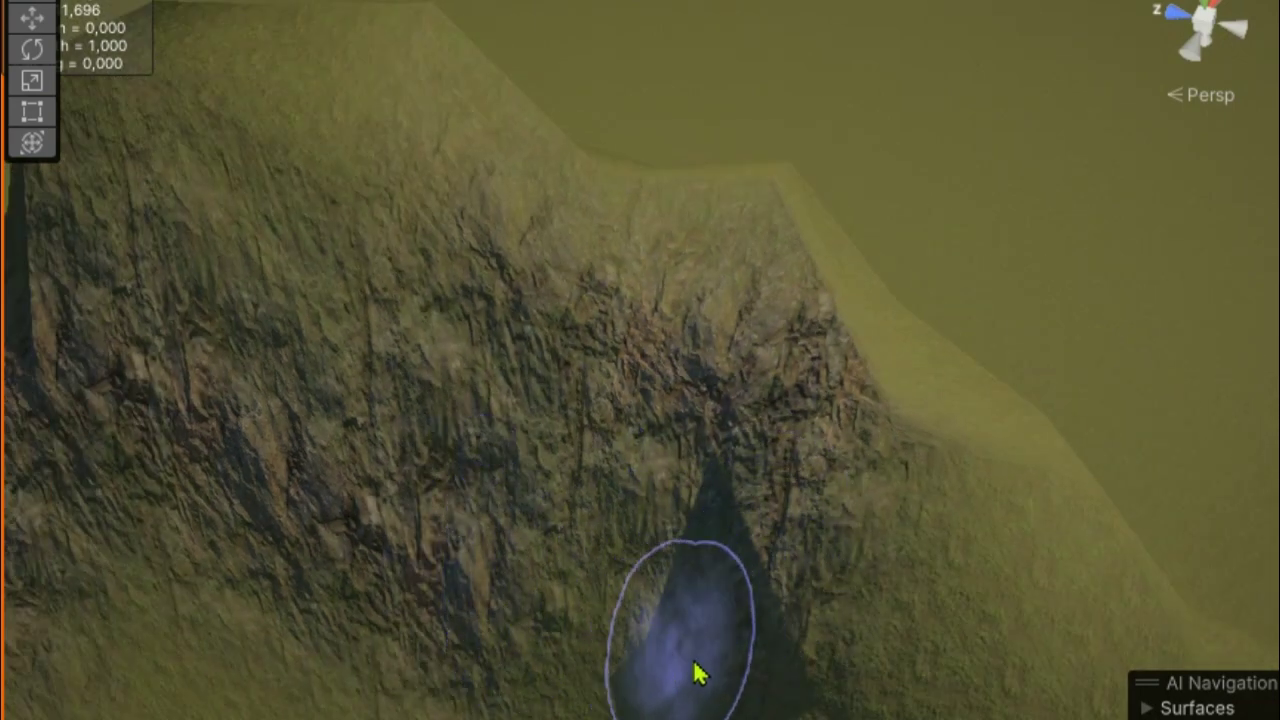
# - Orbit and zoom around the ridges to view the terrain from other sides
pyautogui.moveTo(978, 577)
pyautogui.mouseDown(button='right')
pyautogui.moveTo(800, 640)
pyautogui.moveTo(583, 449)
pyautogui.mouseUp(button='right')
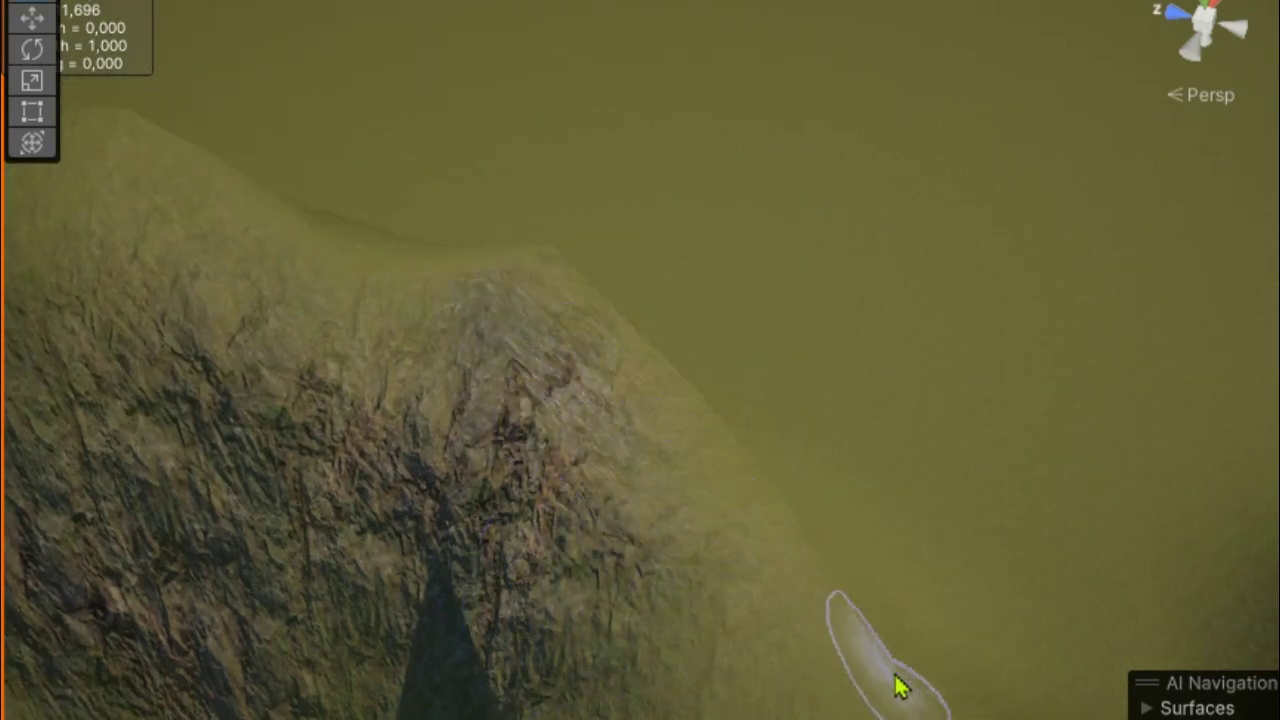
pyautogui.moveTo(903, 686); pyautogui.dragTo(1085, 705, button='right')
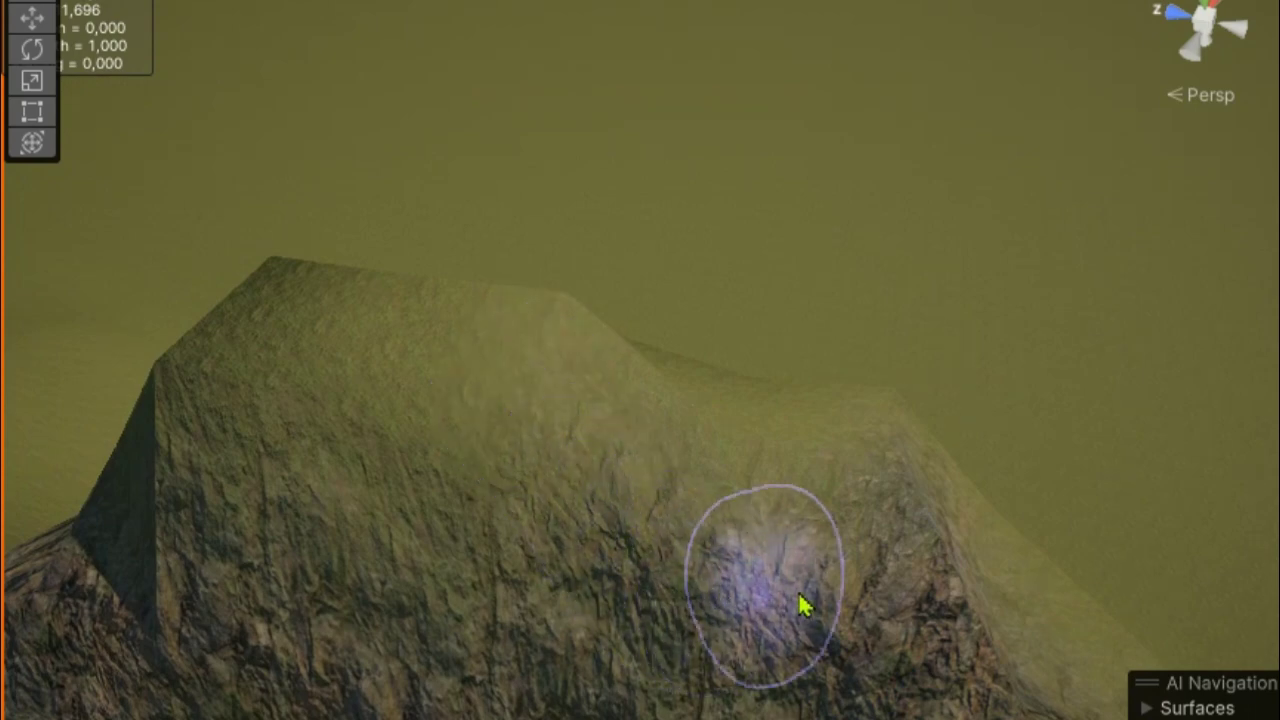
pyautogui.moveTo(803, 603); pyautogui.dragTo(1056, 530, button='right')
pyautogui.moveTo(543, 409); pyautogui.dragTo(555, 643, button='right')
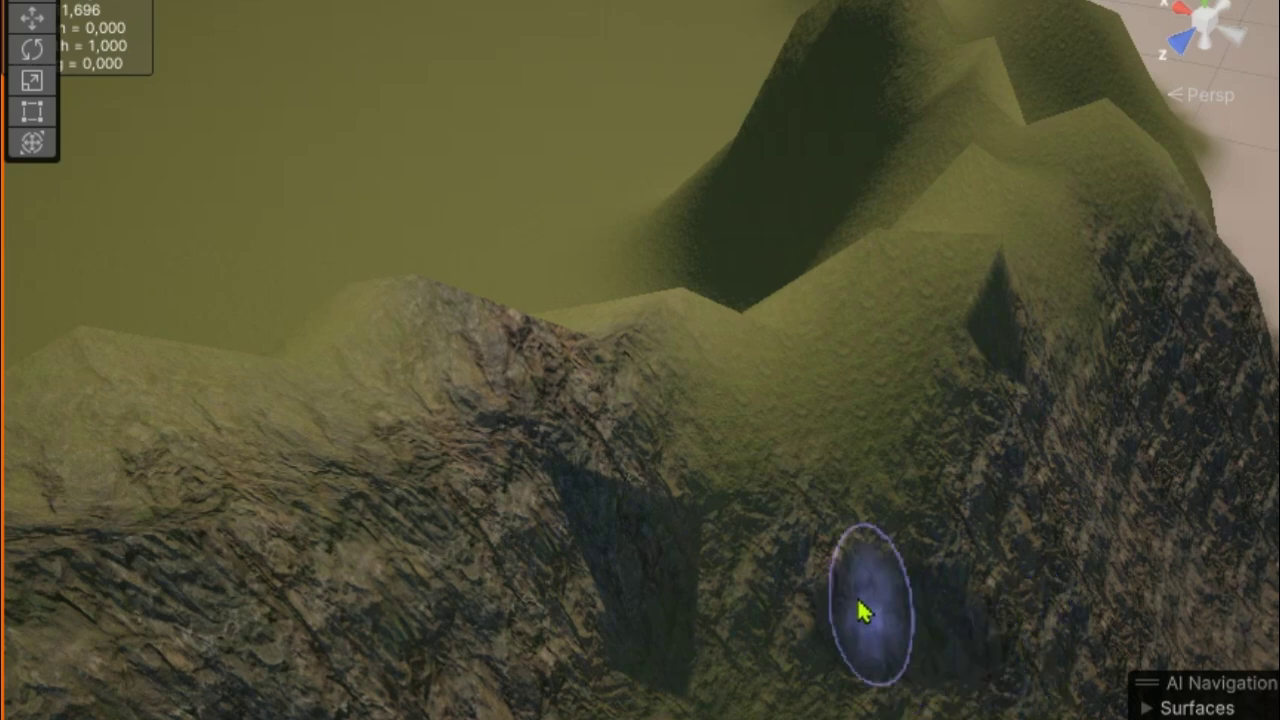
pyautogui.moveTo(797, 594)
pyautogui.mouseDown(button='middle')
pyautogui.moveTo(778, 490)
pyautogui.moveTo(903, 352)
pyautogui.mouseUp(button='middle')
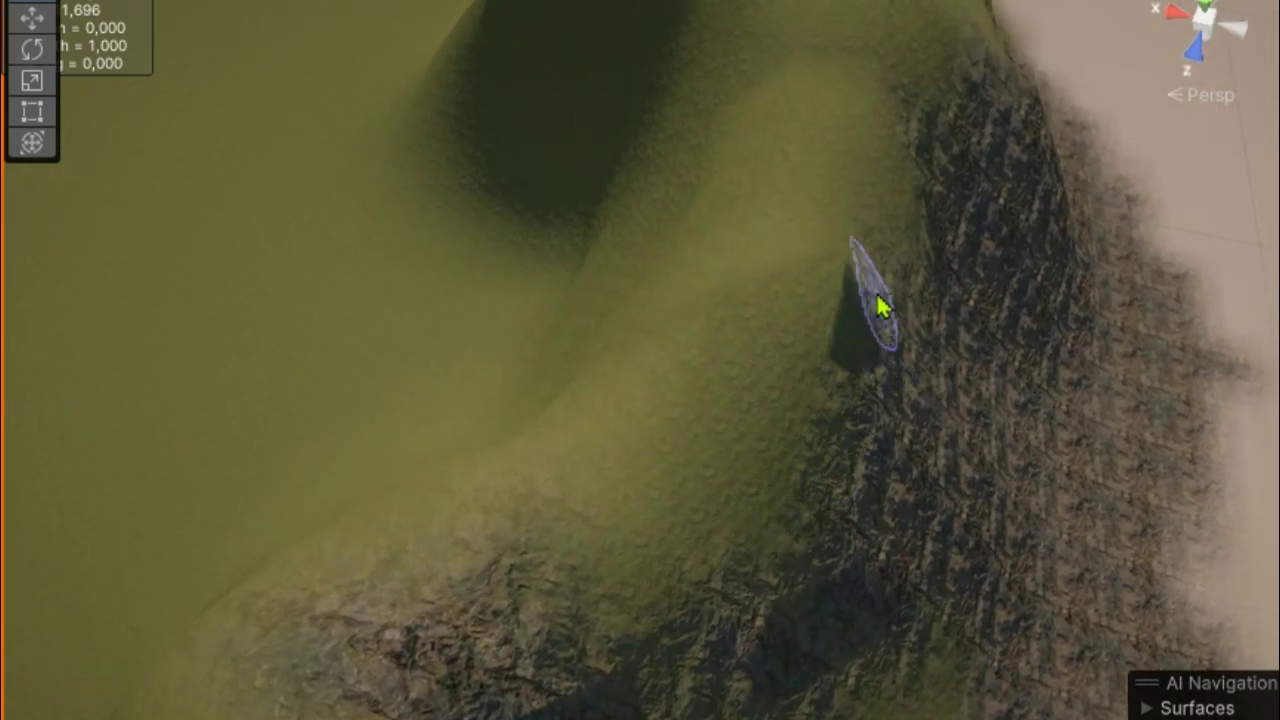
pyautogui.moveTo(627, 416)
pyautogui.keyDown('alt'); pyautogui.mouseDown()
pyautogui.moveTo(694, 451)
pyautogui.moveTo(1229, 306)
pyautogui.mouseUp(); pyautogui.keyUp('alt')
pyautogui.keyDown('alt'); pyautogui.moveTo(851, 297); pyautogui.dragTo(672, 428); pyautogui.keyUp('alt')
pyautogui.moveTo(672, 428)
pyautogui.mouseDown(button='middle')
pyautogui.moveTo(903, 414)
pyautogui.moveTo(1114, 286)
pyautogui.mouseUp(button='middle')
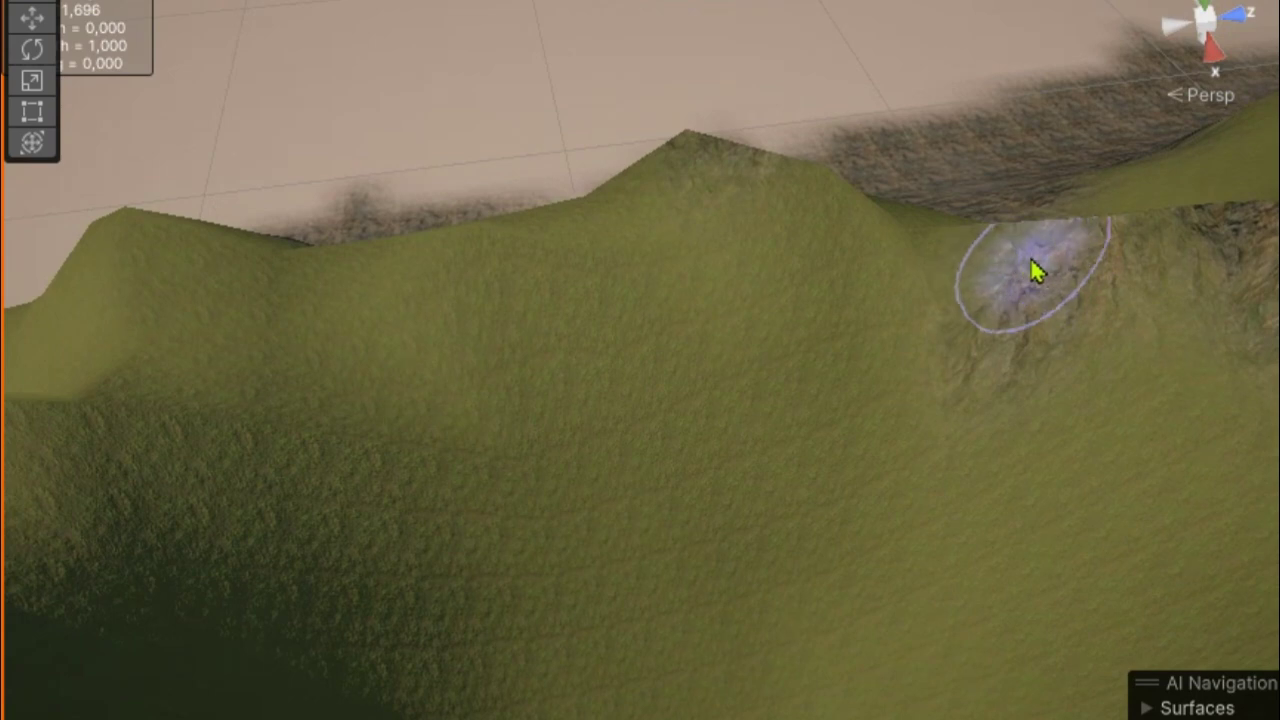
pyautogui.moveTo(686, 294)
pyautogui.keyDown('alt'); pyautogui.mouseDown()
pyautogui.moveTo(766, 349)
pyautogui.moveTo(1046, 386)
pyautogui.moveTo(920, 357)
pyautogui.mouseUp(); pyautogui.keyUp('alt')
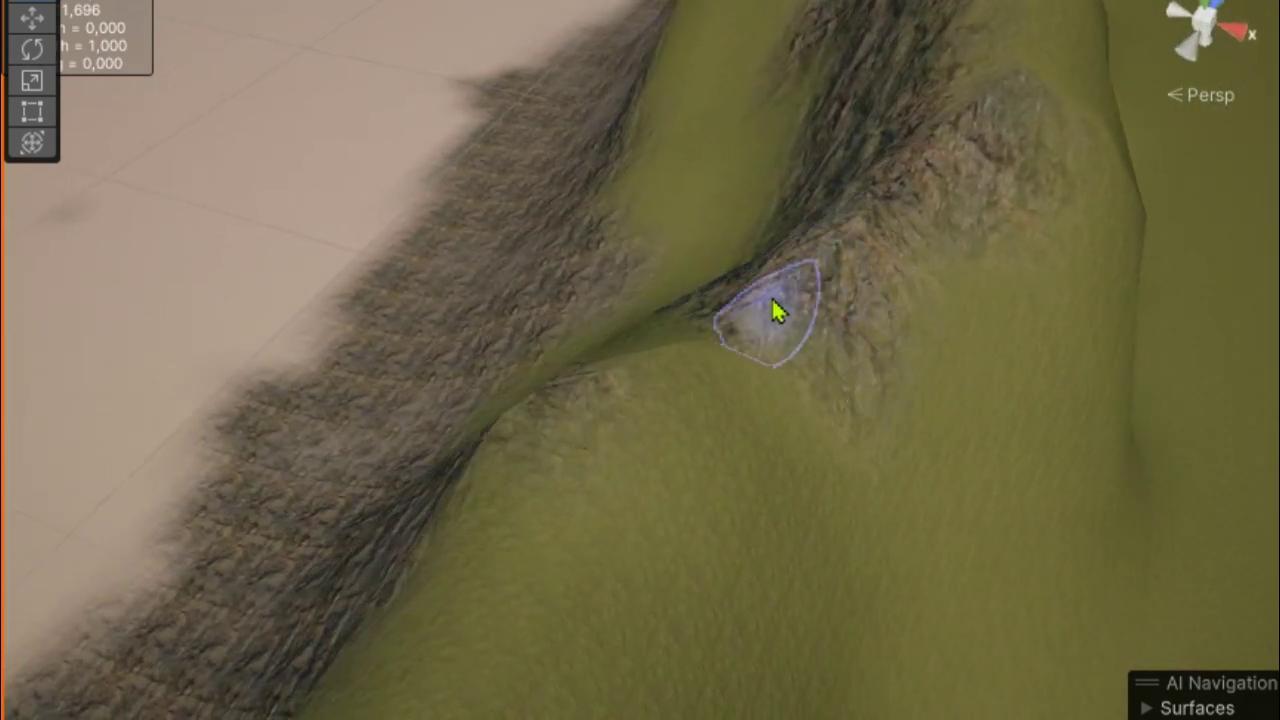
pyautogui.scroll(5, 901, 320)
pyautogui.moveTo(777, 437); pyautogui.dragTo(609, 190, button='middle')
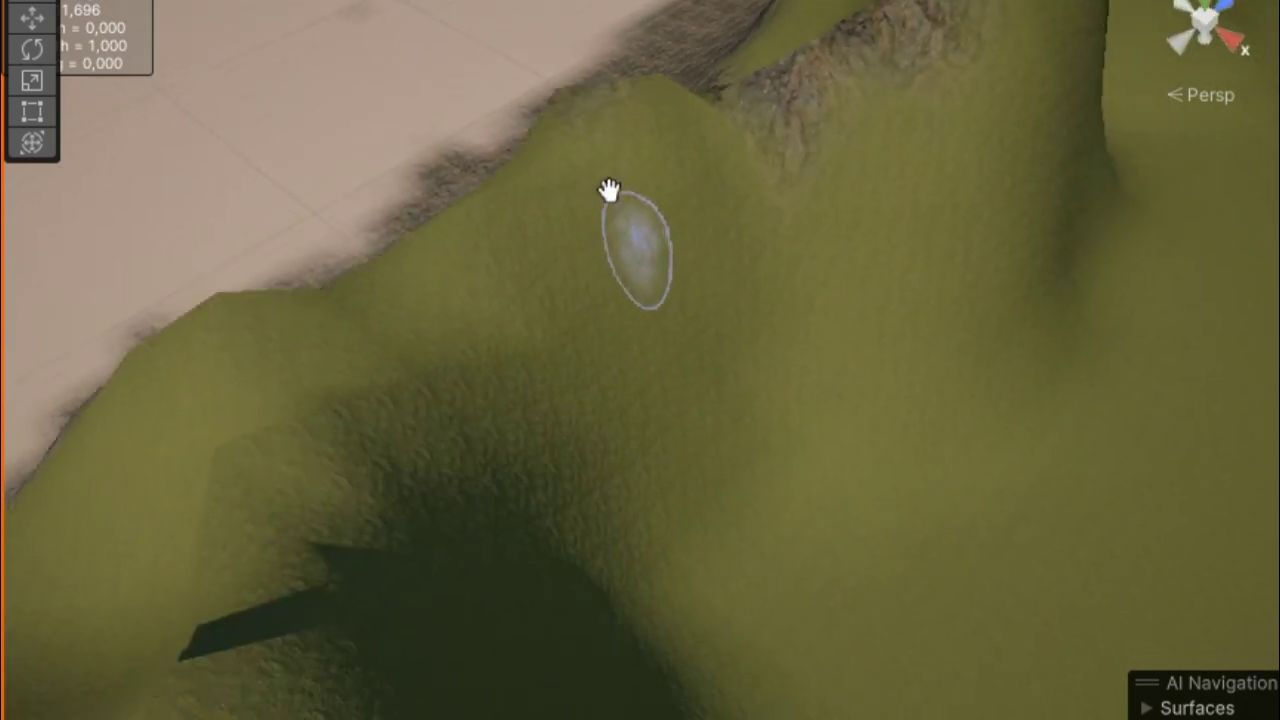
pyautogui.moveTo(609, 190)
pyautogui.keyDown('alt'); pyautogui.mouseDown()
pyautogui.moveTo(654, 277)
pyautogui.moveTo(514, 320)
pyautogui.moveTo(737, 380)
pyautogui.moveTo(886, 588)
pyautogui.moveTo(666, 583)
pyautogui.moveTo(677, 609)
pyautogui.moveTo(900, 622)
pyautogui.moveTo(809, 298)
pyautogui.moveTo(726, 206)
pyautogui.moveTo(1157, 109)
pyautogui.moveTo(831, 409)
pyautogui.moveTo(652, 414)
pyautogui.mouseUp(); pyautogui.keyUp('alt')
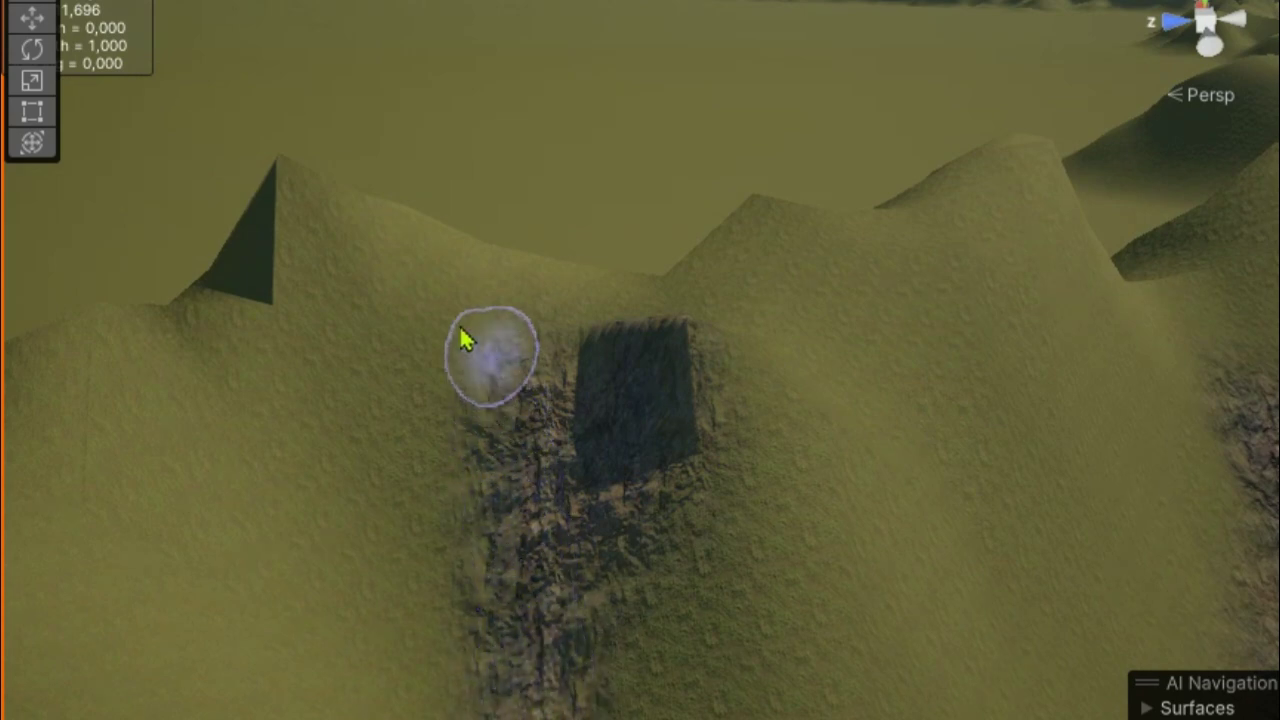
# - Paint rock up to and down from the peak, beside the pit, and in streaks up the slope
pyautogui.moveTo(567, 432); pyautogui.dragTo(313, 282)
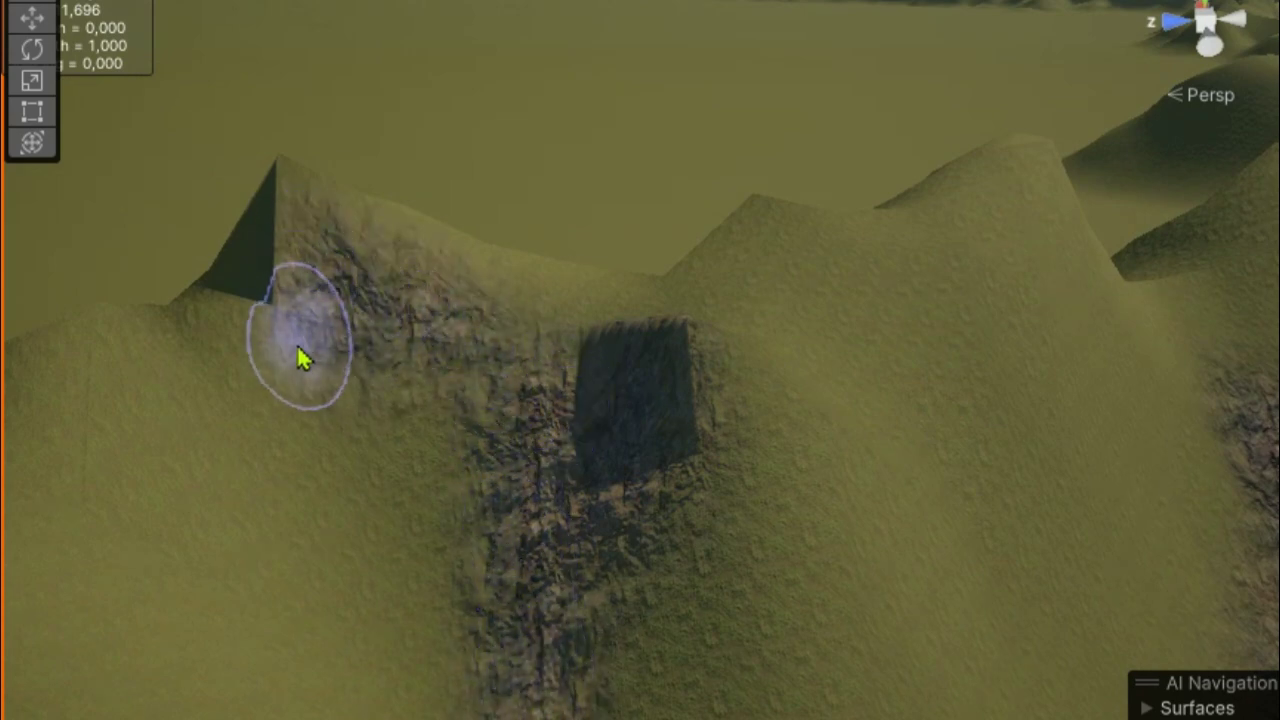
pyautogui.moveTo(280, 421); pyautogui.dragTo(466, 515)
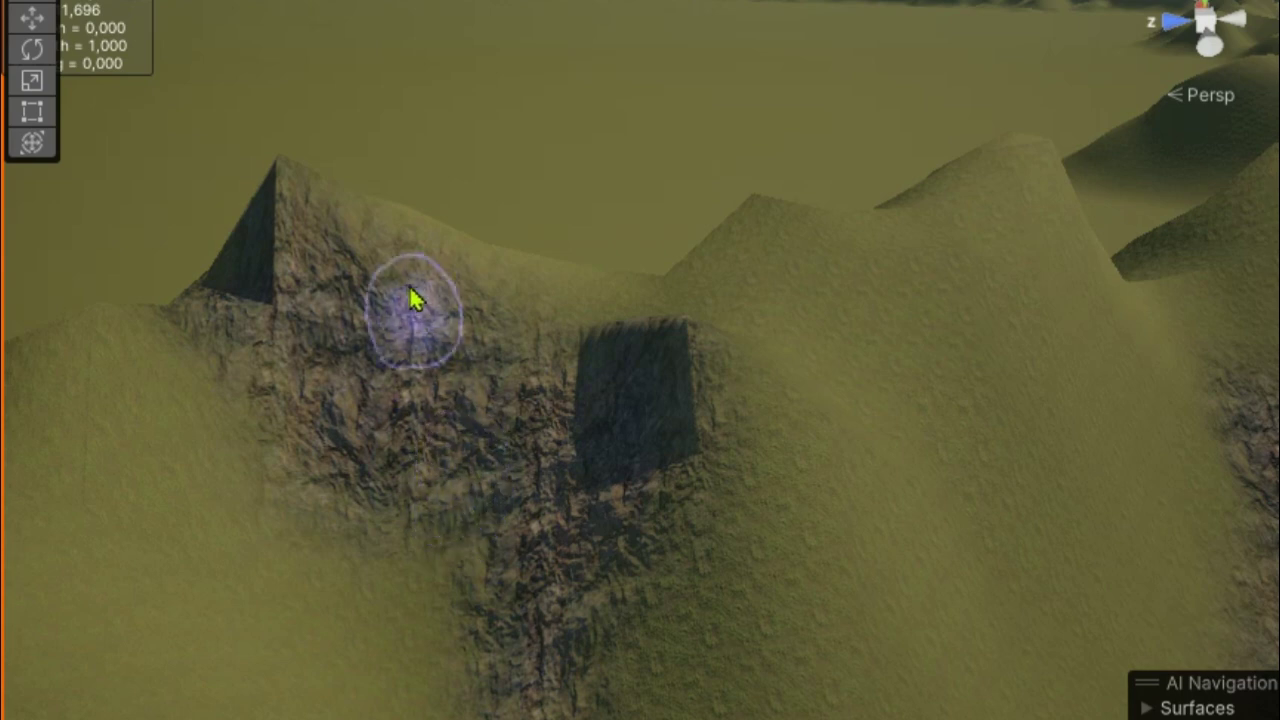
pyautogui.moveTo(670, 455); pyautogui.dragTo(768, 490)
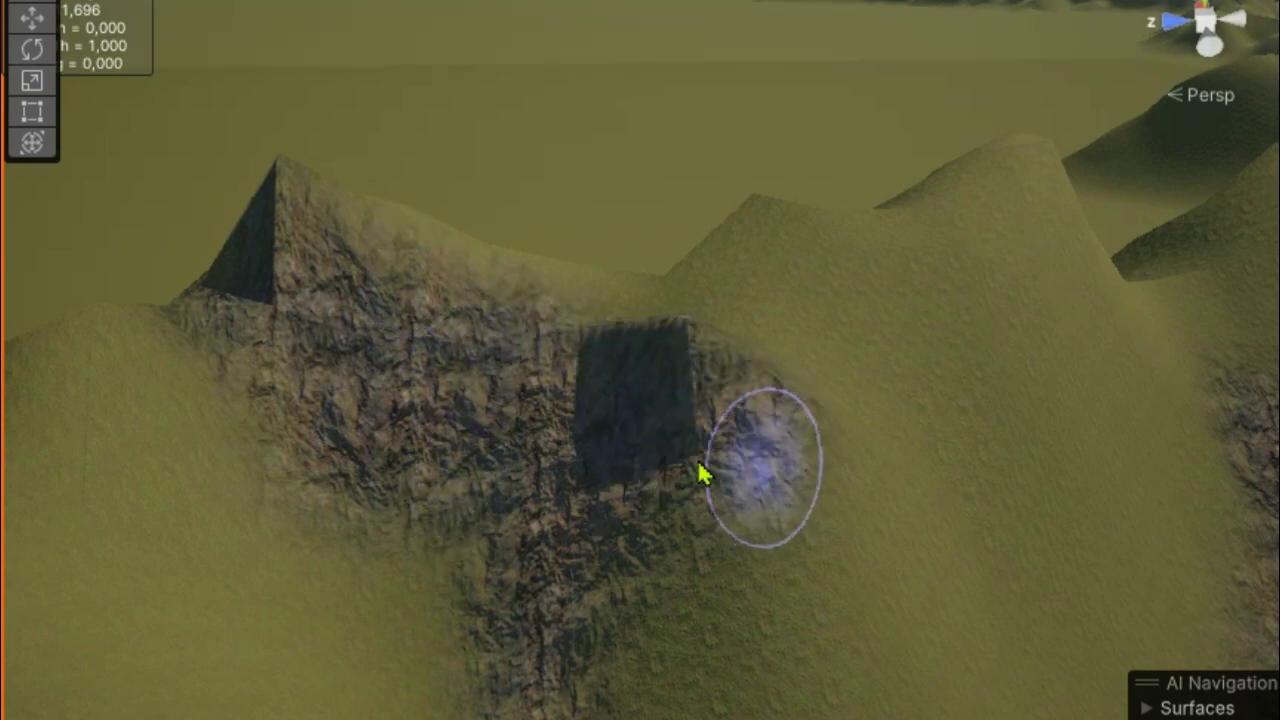
pyautogui.moveTo(482, 457); pyautogui.dragTo(468, 517, button='middle')
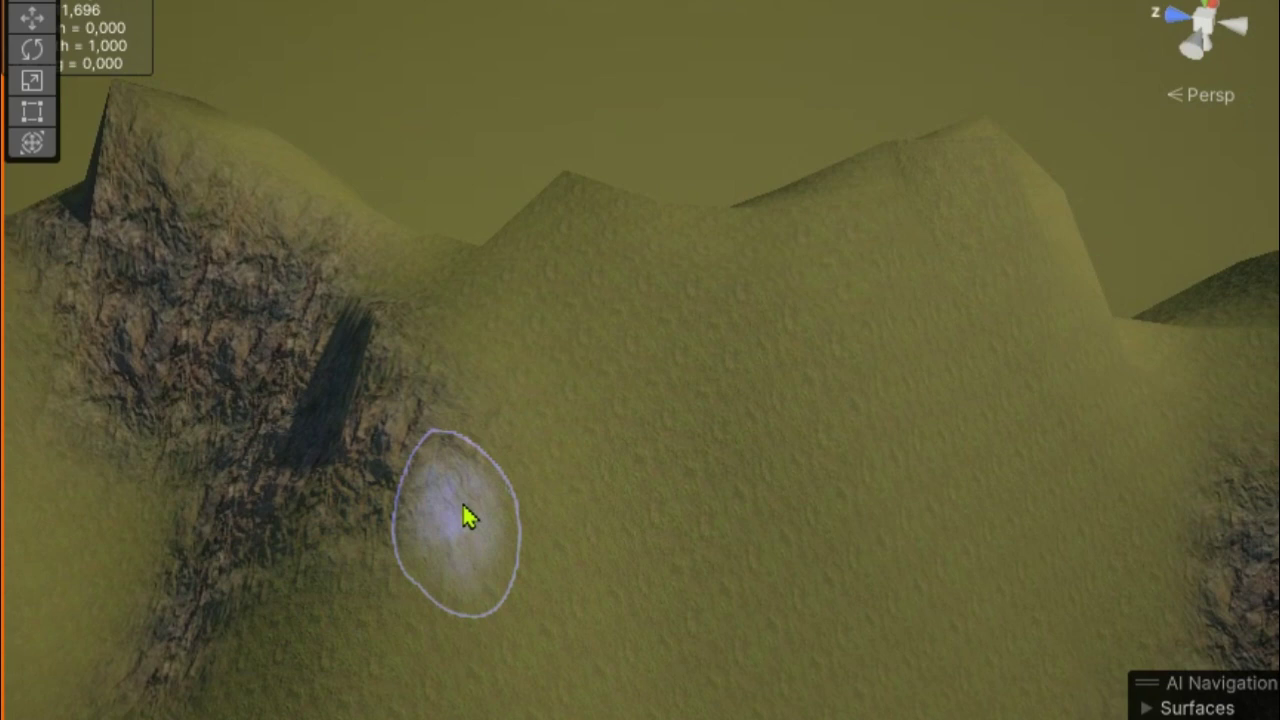
pyautogui.moveTo(466, 515); pyautogui.dragTo(517, 493)
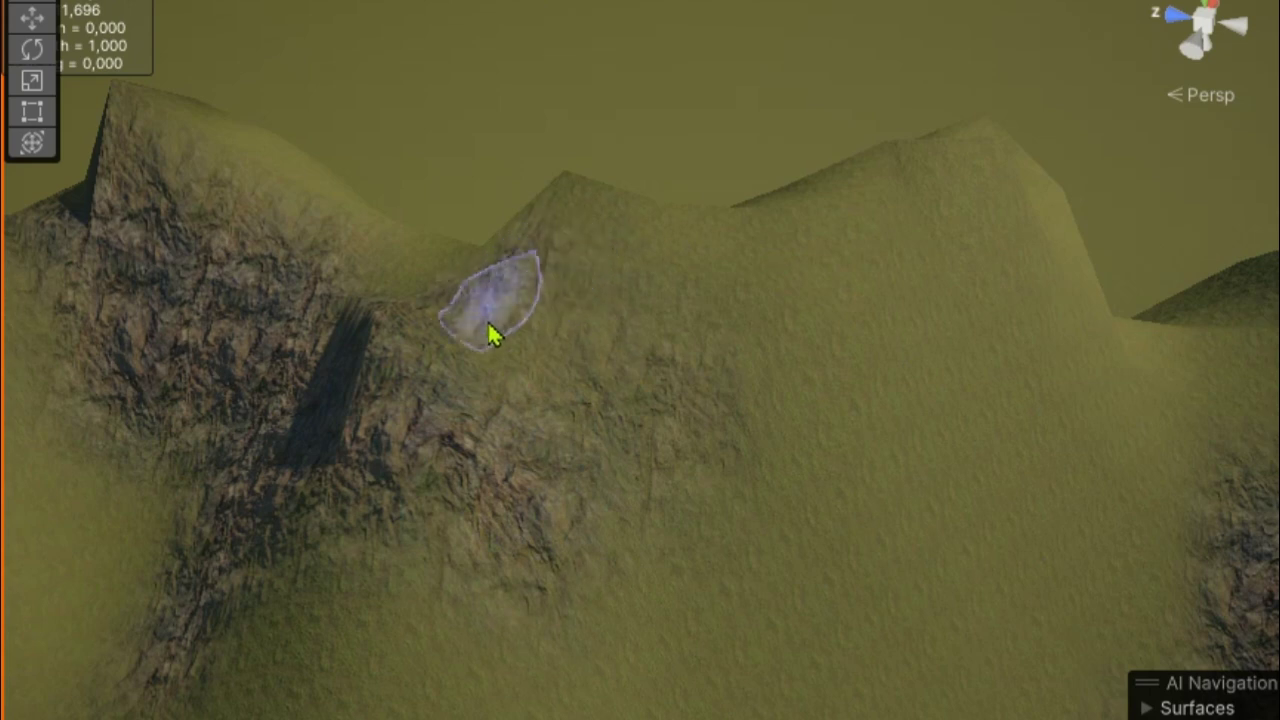
# - Dab two rocky blotches onto the grassy hillside
pyautogui.scroll(5, 788, 517)
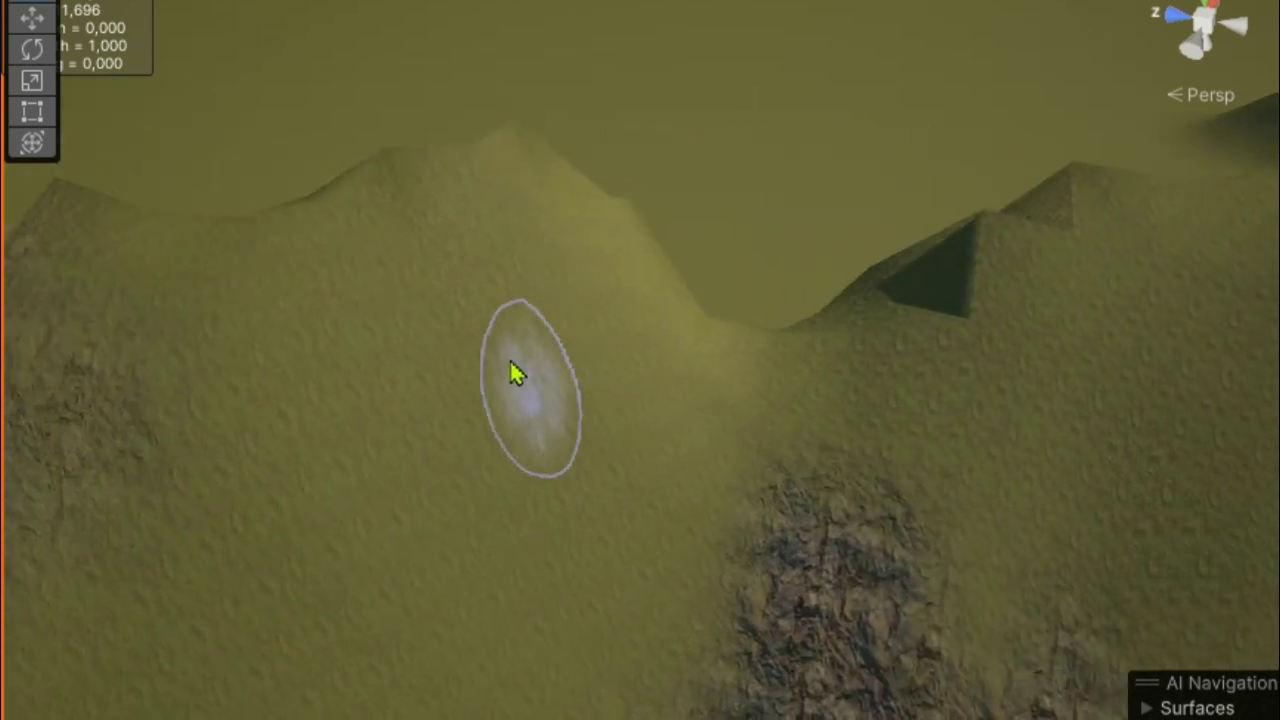
pyautogui.click(505, 330)
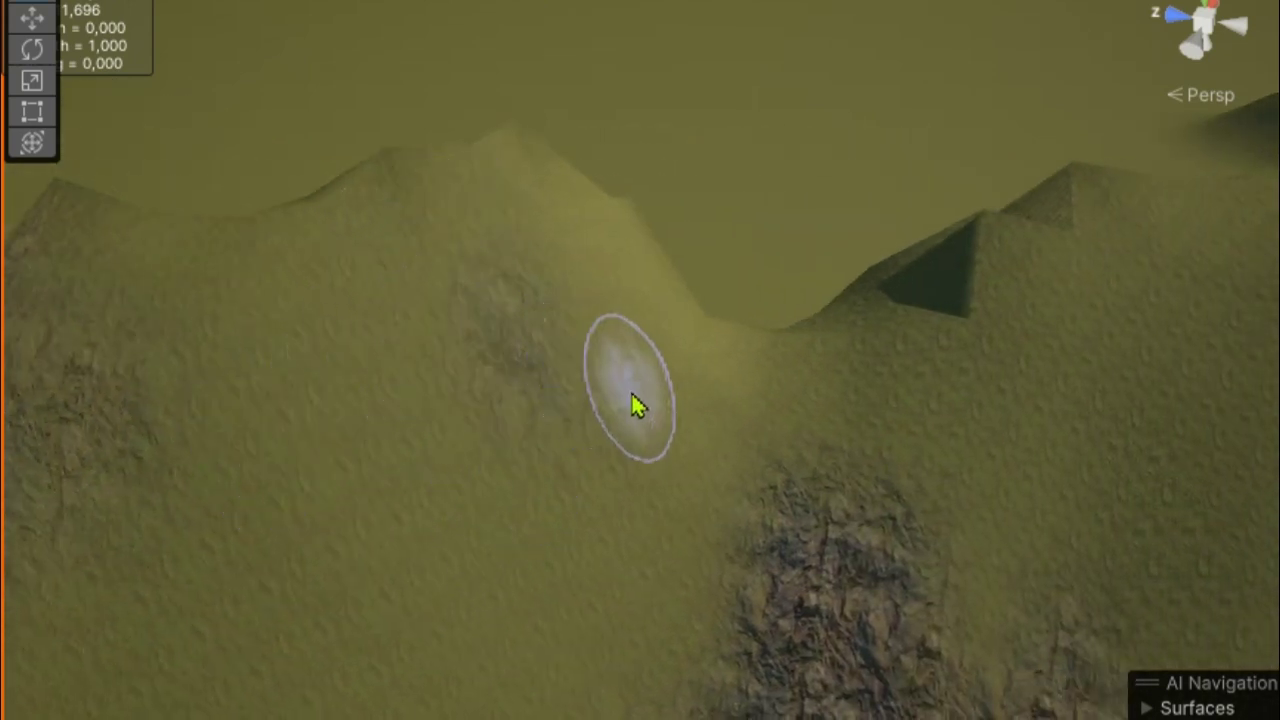
pyautogui.click(414, 366)
# - Paint rocky texture along the lower slope and across the grassy slope near the central peak
pyautogui.moveTo(206, 531); pyautogui.dragTo(1124, 522, button='middle')
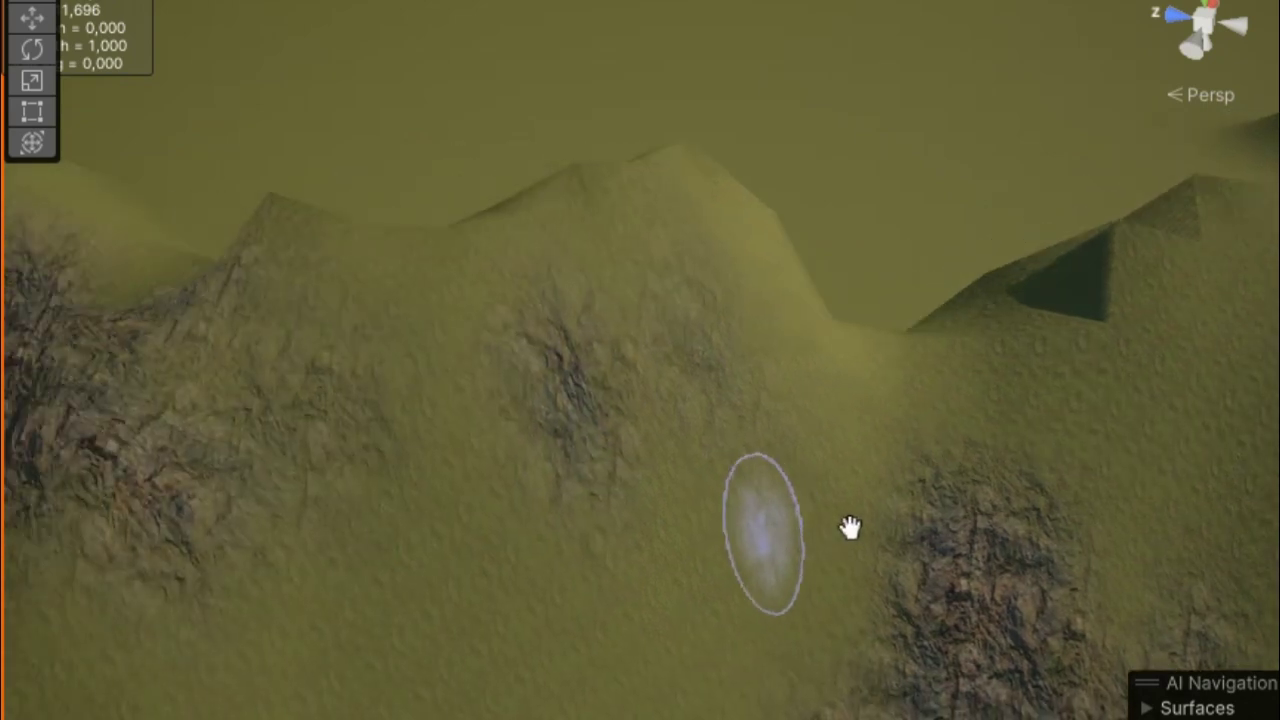
pyautogui.keyDown('alt'); pyautogui.moveTo(1124, 522); pyautogui.dragTo(723, 531); pyautogui.keyUp('alt')
pyautogui.moveTo(723, 531); pyautogui.dragTo(838, 595, button='middle')
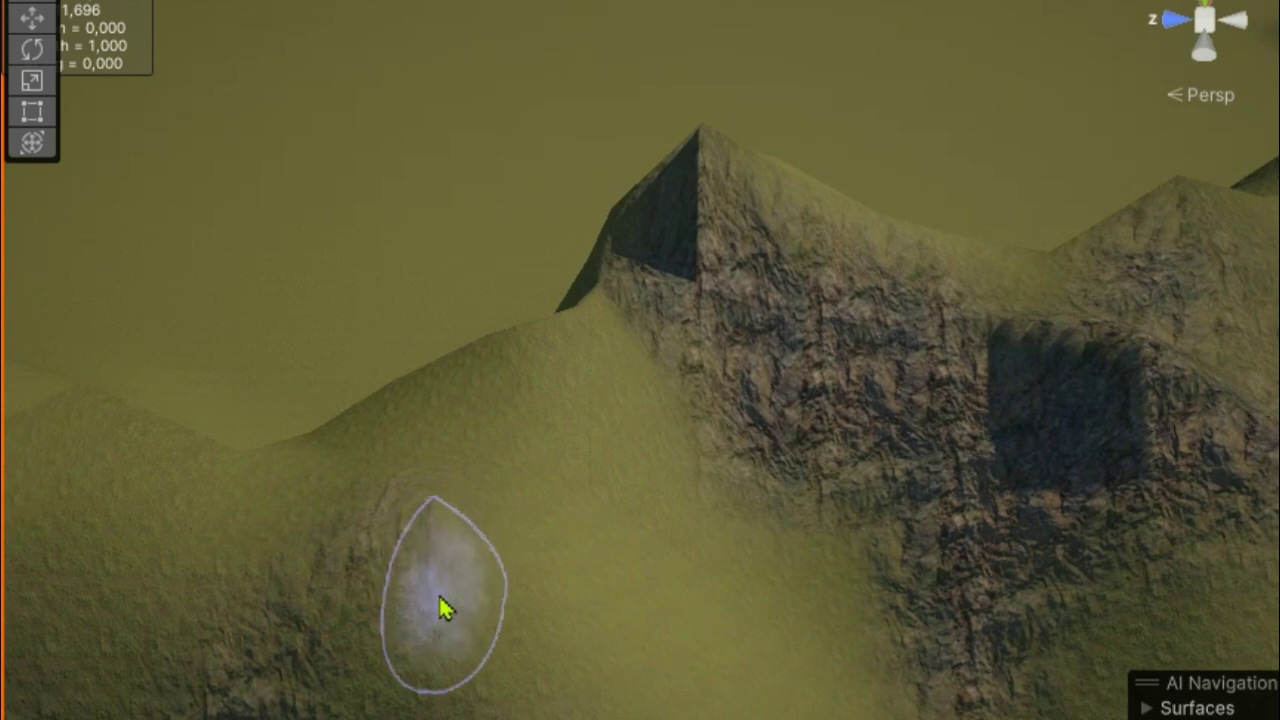
pyautogui.moveTo(355, 585); pyautogui.dragTo(487, 557)
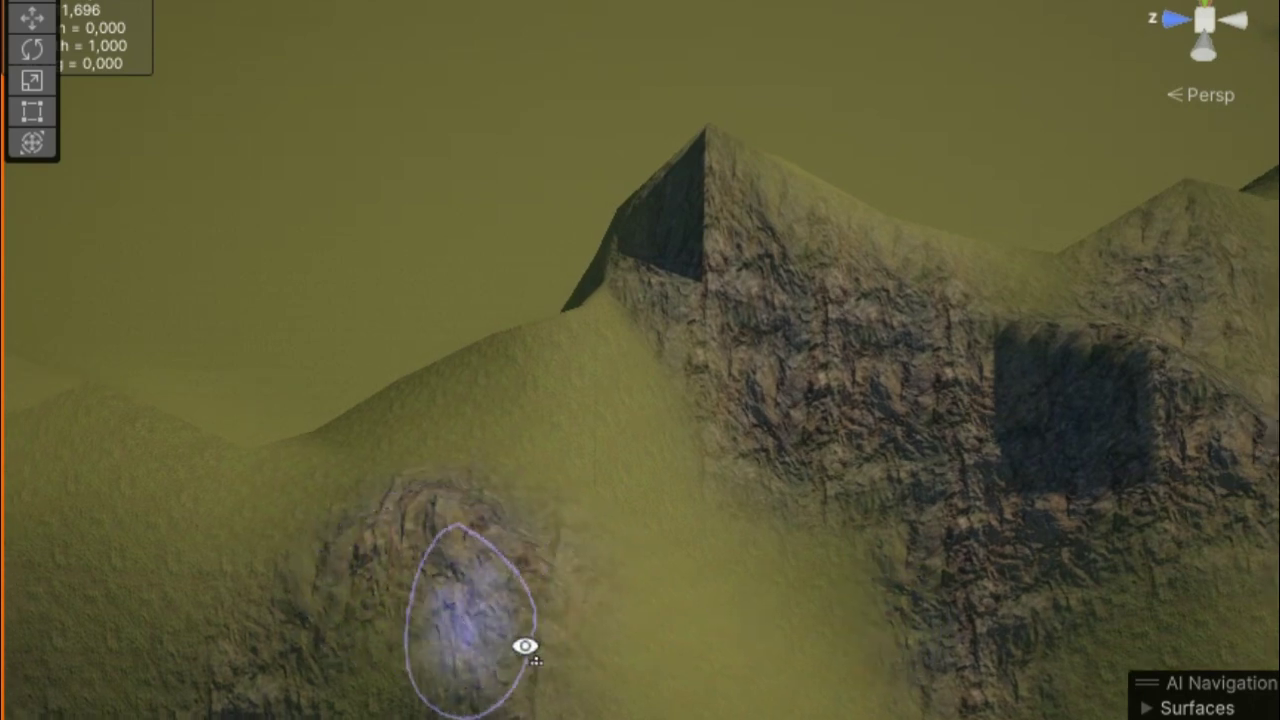
pyautogui.keyDown('alt'); pyautogui.moveTo(883, 630); pyautogui.dragTo(594, 649); pyautogui.keyUp('alt')
pyautogui.moveTo(594, 649); pyautogui.dragTo(946, 528, button='middle')
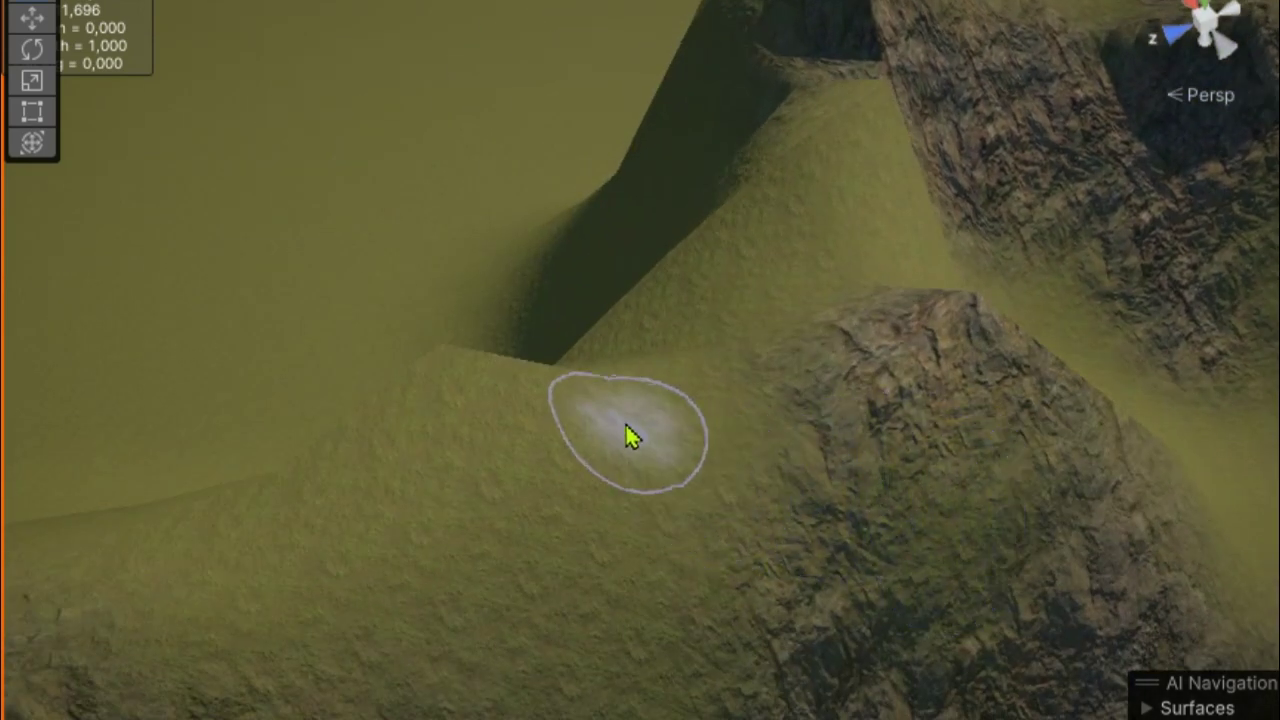
pyautogui.moveTo(631, 434)
pyautogui.mouseDown()
pyautogui.moveTo(181, 489)
pyautogui.moveTo(714, 477)
pyautogui.moveTo(651, 491)
pyautogui.moveTo(946, 358)
pyautogui.mouseUp()
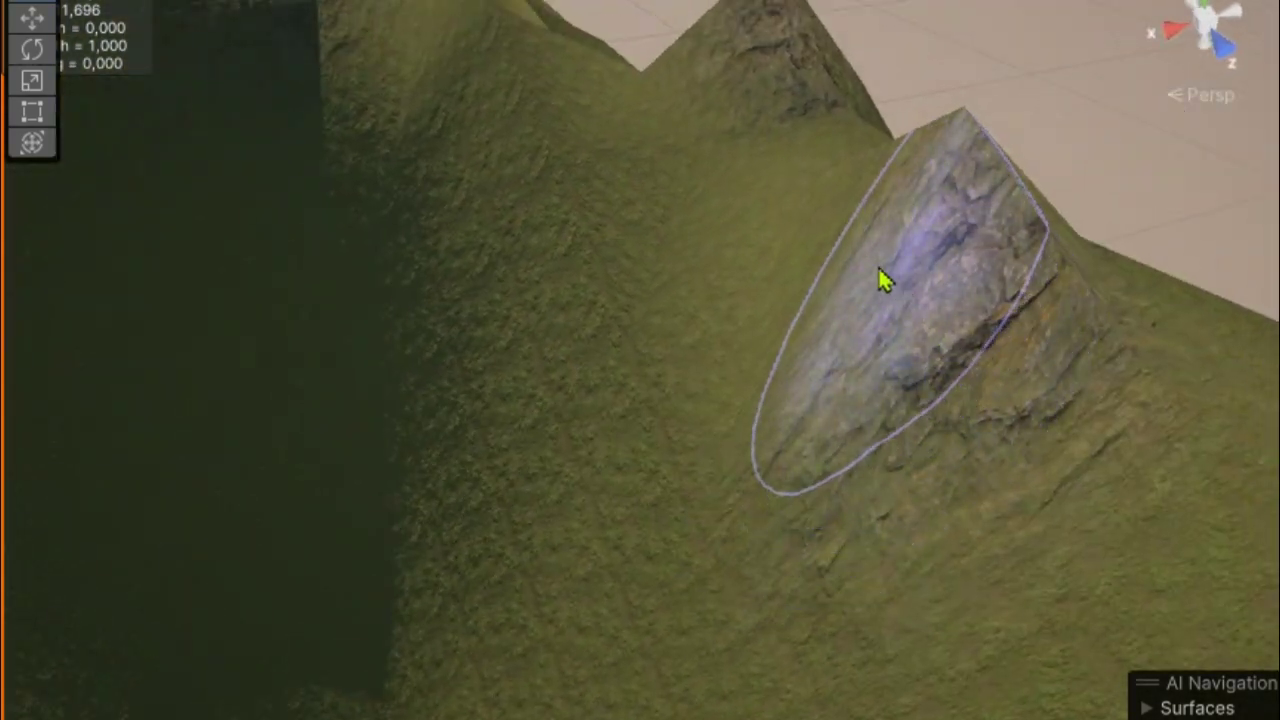
# - Paint rock from the slope centre up onto the ridge
pyautogui.moveTo(843, 297)
pyautogui.keyDown('alt'); pyautogui.mouseDown()
pyautogui.moveTo(1243, 400)
pyautogui.moveTo(583, 571)
pyautogui.mouseUp(); pyautogui.keyUp('alt')
pyautogui.moveTo(658, 430)
pyautogui.mouseDown()
pyautogui.moveTo(600, 357)
pyautogui.moveTo(626, 300)
pyautogui.moveTo(612, 264)
pyautogui.mouseUp()
pyautogui.keyDown('alt'); pyautogui.moveTo(623, 349); pyautogui.dragTo(769, 494); pyautogui.keyUp('alt')
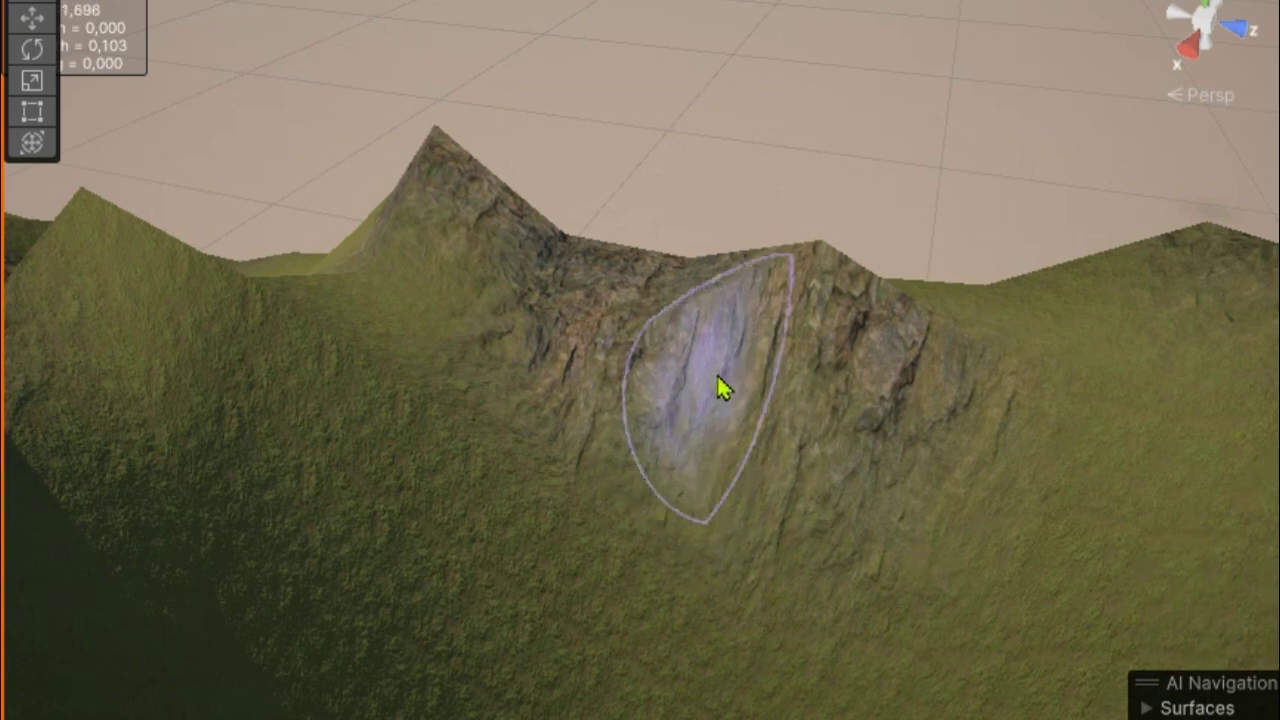
# - Lower and smooth the rocky cliff and ridge
pyautogui.moveTo(723, 386); pyautogui.dragTo(570, 285)
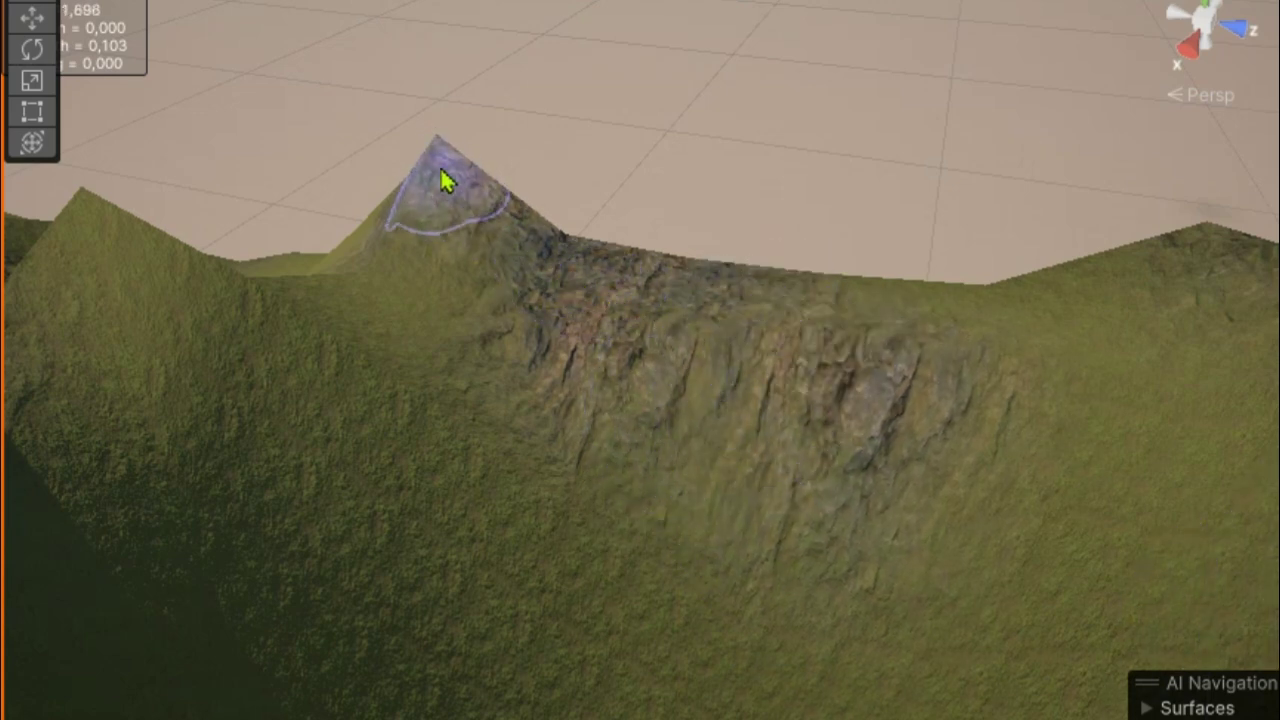
pyautogui.moveTo(410, 292); pyautogui.dragTo(645, 370, button='right')
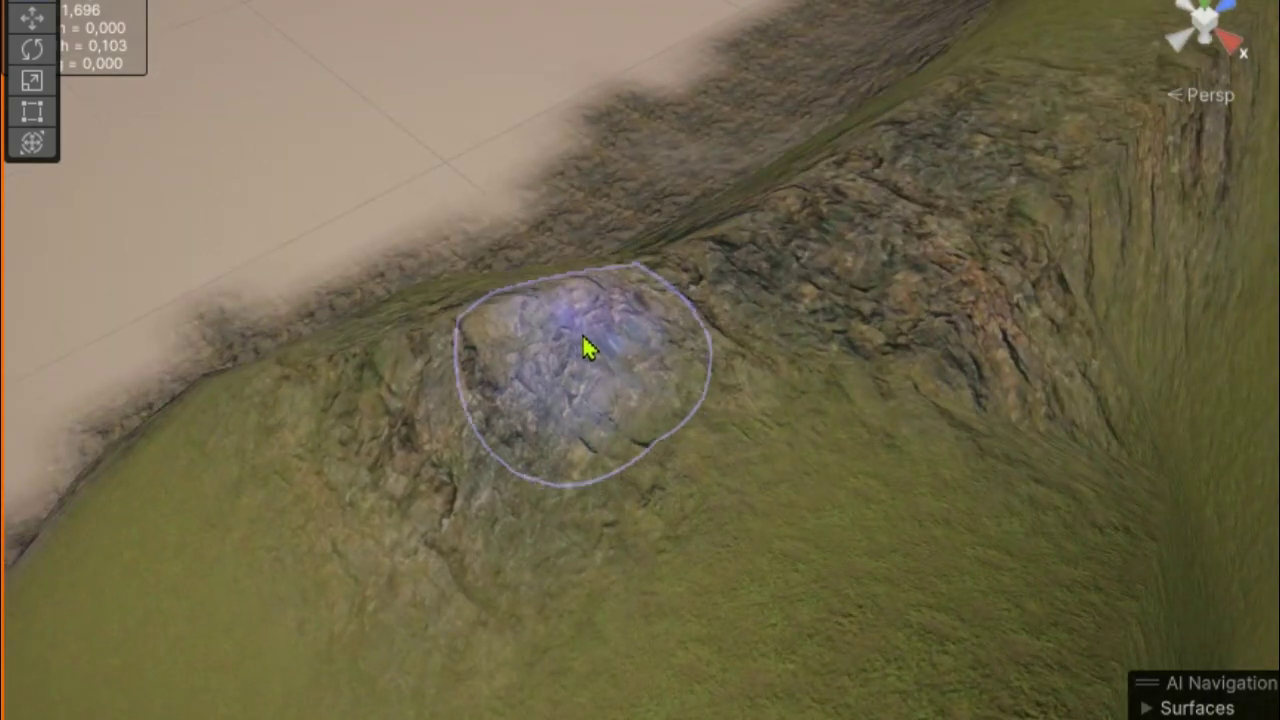
pyautogui.moveTo(394, 423)
pyautogui.mouseDown(button='right')
pyautogui.moveTo(957, 375)
pyautogui.moveTo(660, 499)
pyautogui.mouseUp(button='right')
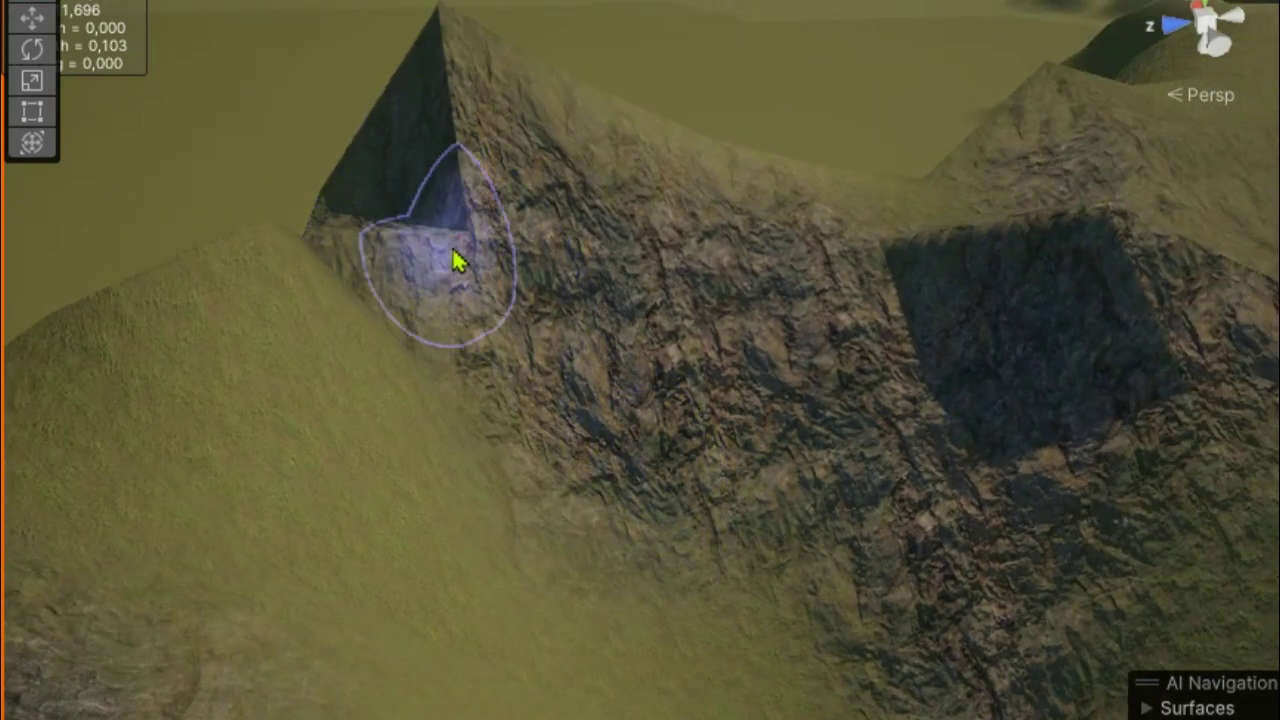
# - Raise steep peaks, then flatten the raised mound and the raised peak
pyautogui.moveTo(586, 314); pyautogui.dragTo(800, 425, button='right')
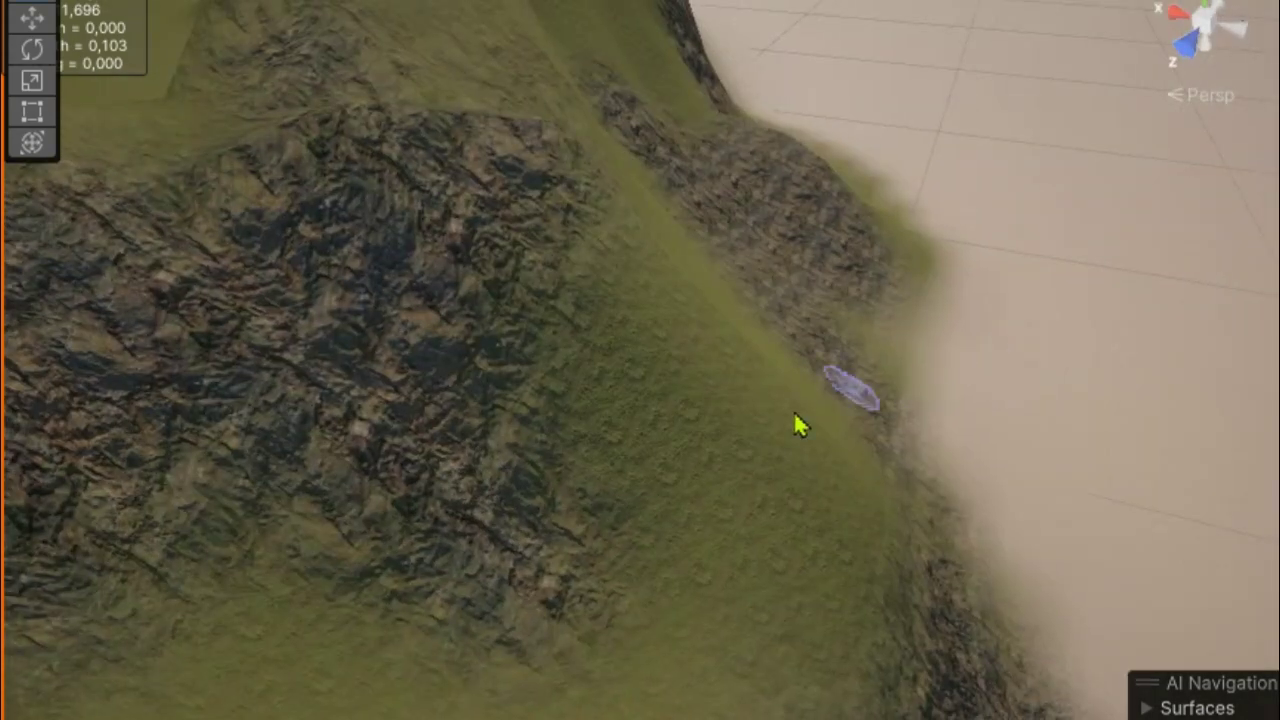
pyautogui.moveTo(800, 425); pyautogui.dragTo(617, 588)
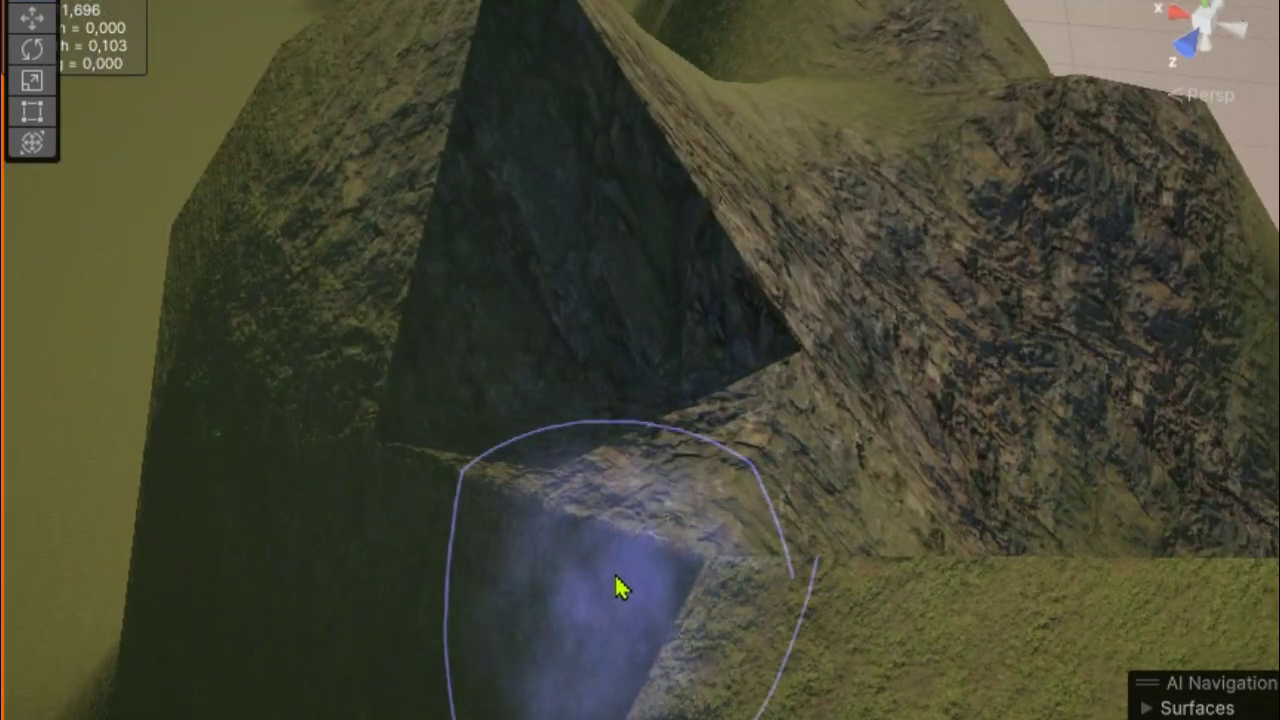
pyautogui.moveTo(569, 546); pyautogui.dragTo(737, 517, button='right')
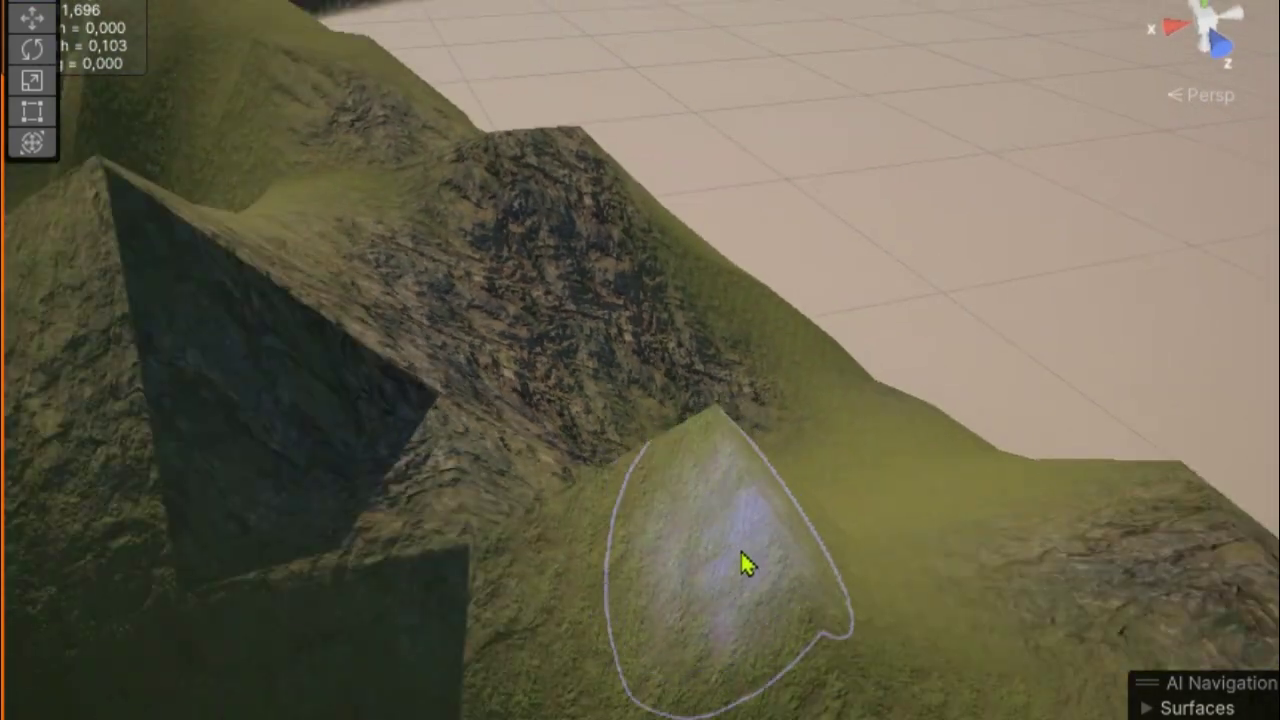
pyautogui.moveTo(745, 565)
pyautogui.keyDown('shift'); pyautogui.mouseDown()
pyautogui.moveTo(928, 647)
pyautogui.moveTo(950, 310)
pyautogui.moveTo(903, 351)
pyautogui.mouseUp(); pyautogui.keyUp('shift')
pyautogui.moveTo(366, 549); pyautogui.dragTo(857, 537, button='right')
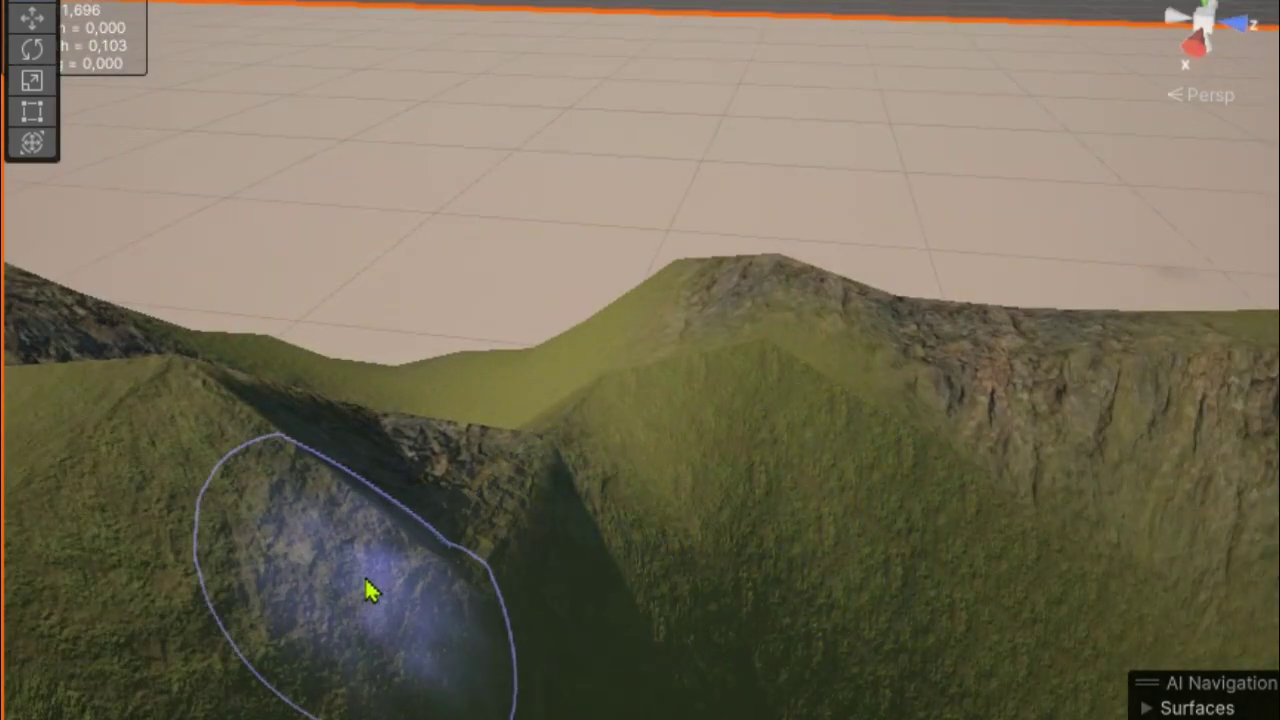
# - Lower the left hill in front of the rocky band
pyautogui.moveTo(360, 522)
pyautogui.keyDown('shift'); pyautogui.mouseDown()
pyautogui.moveTo(281, 483)
pyautogui.moveTo(325, 700)
pyautogui.mouseUp(); pyautogui.keyUp('shift')
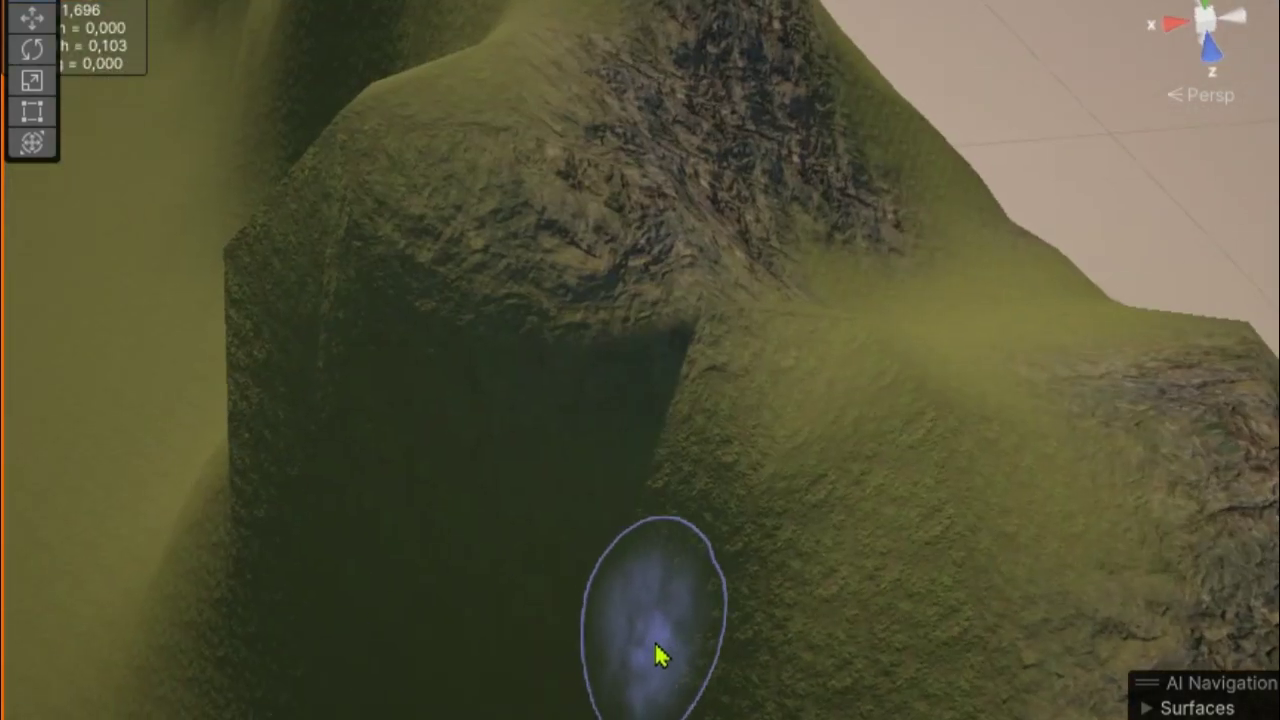
pyautogui.moveTo(660, 654); pyautogui.dragTo(470, 428, button='middle')
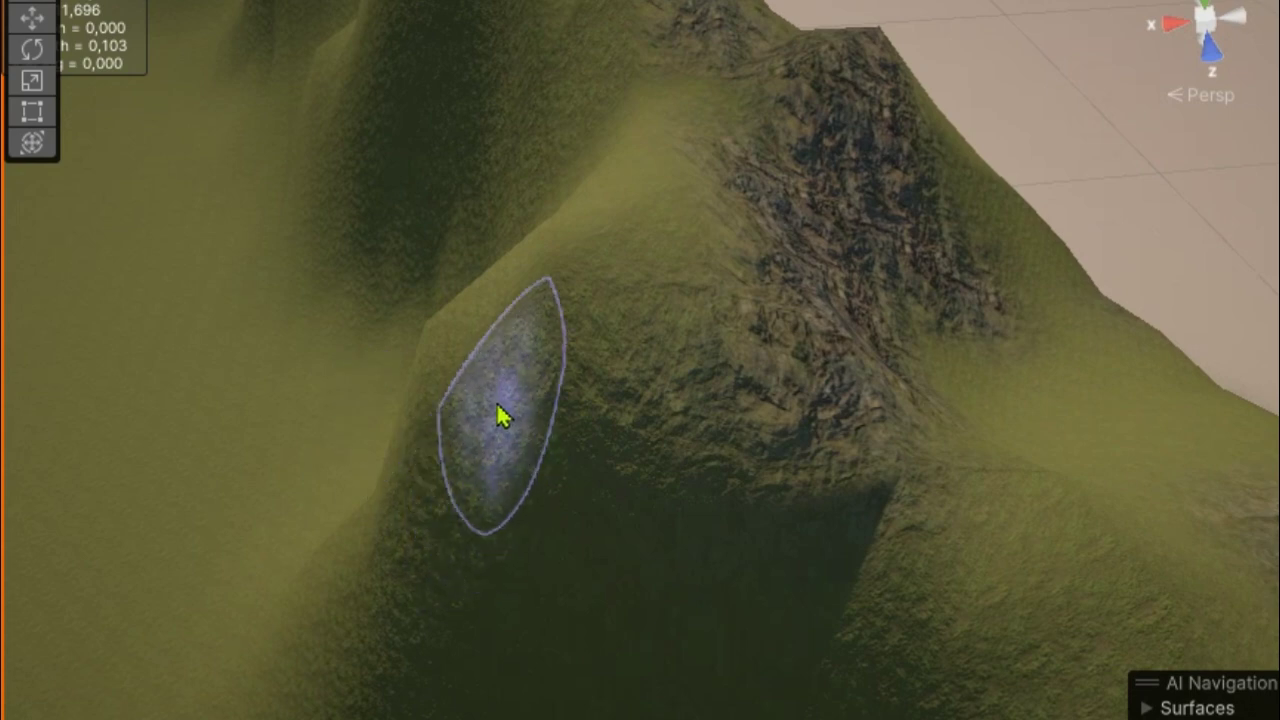
pyautogui.keyDown('alt'); pyautogui.moveTo(686, 537); pyautogui.dragTo(1027, 712); pyautogui.keyUp('alt')
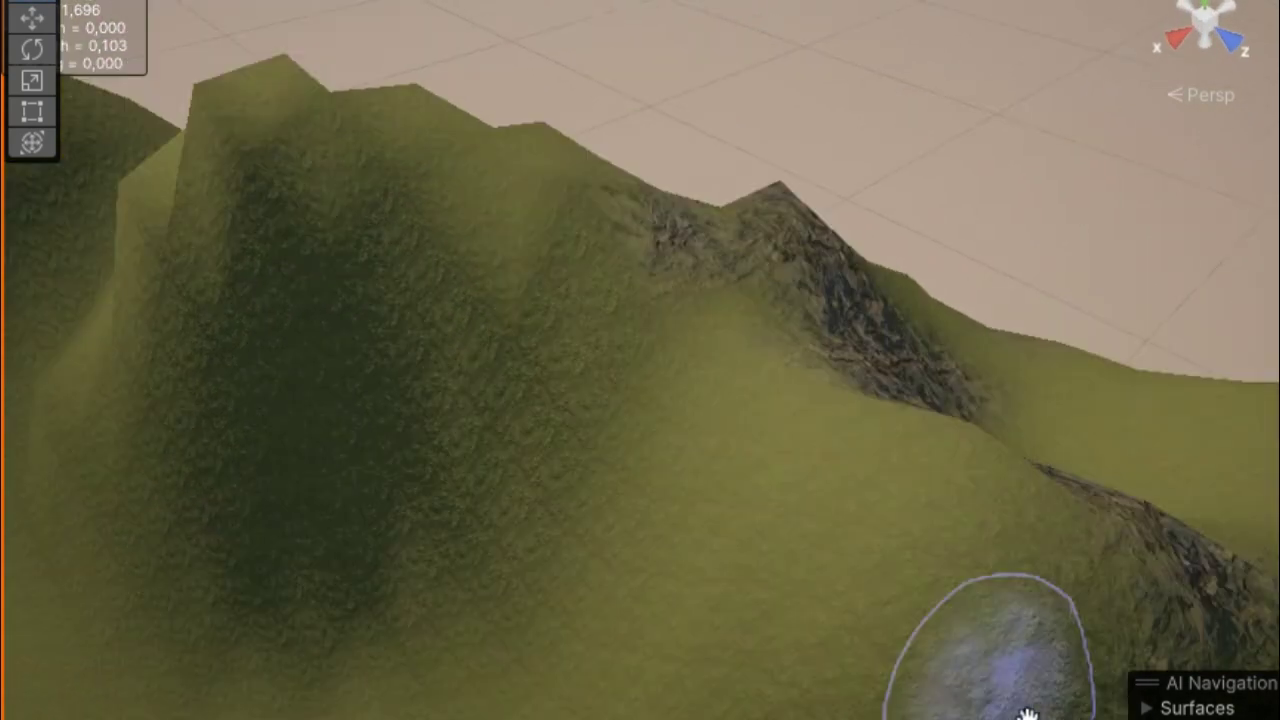
pyautogui.moveTo(1027, 712); pyautogui.dragTo(1092, 632, button='middle')
pyautogui.keyDown('alt'); pyautogui.moveTo(1035, 633); pyautogui.dragTo(1072, 663); pyautogui.keyUp('alt')
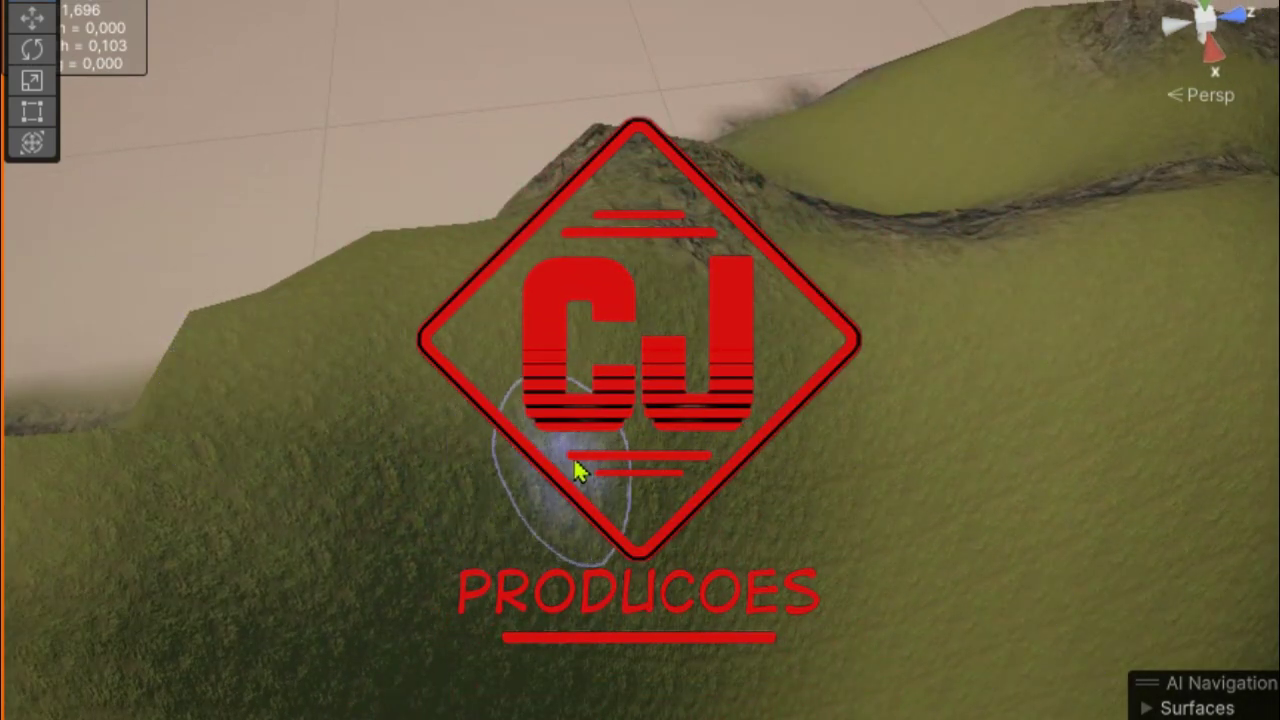
pyautogui.moveTo(571, 471); pyautogui.dragTo(786, 444, button='middle')
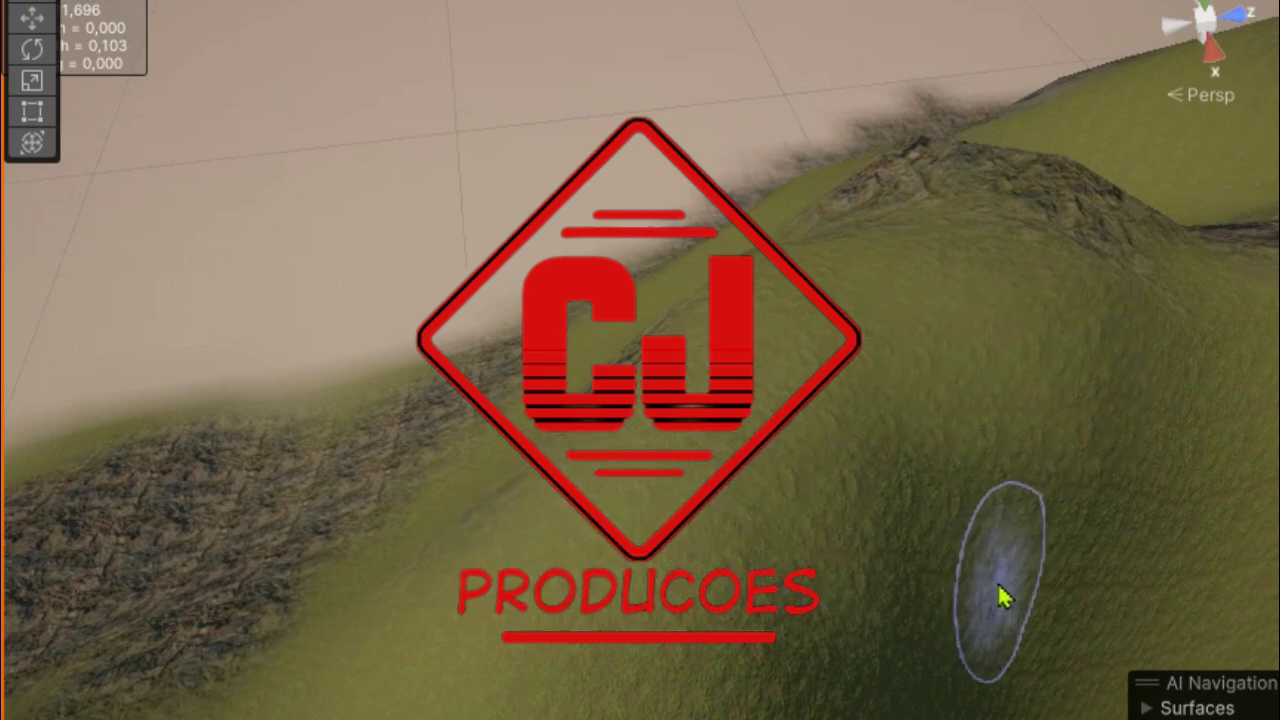
pyautogui.moveTo(1003, 597)
pyautogui.mouseDown(button='middle')
pyautogui.moveTo(899, 410)
pyautogui.moveTo(899, 425)
pyautogui.mouseUp(button='middle')
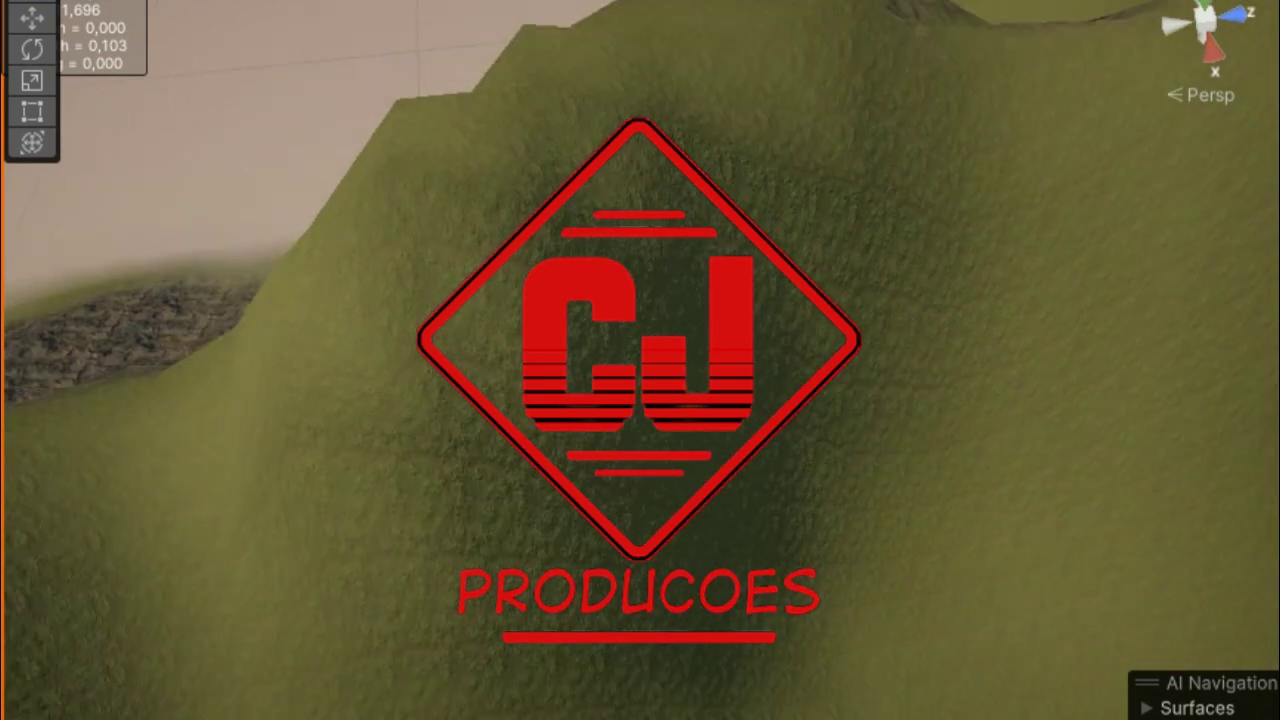